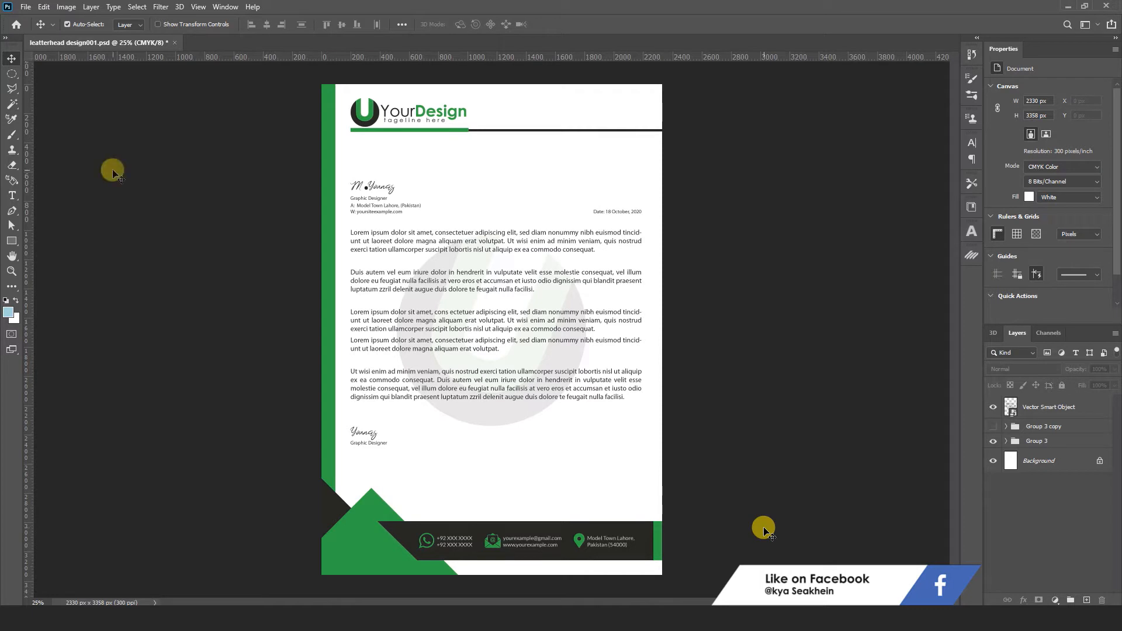
Start a new print document from the A4 preset and switch its units to inches.
{"action": "left_click", "coordinate": [25, 8]}
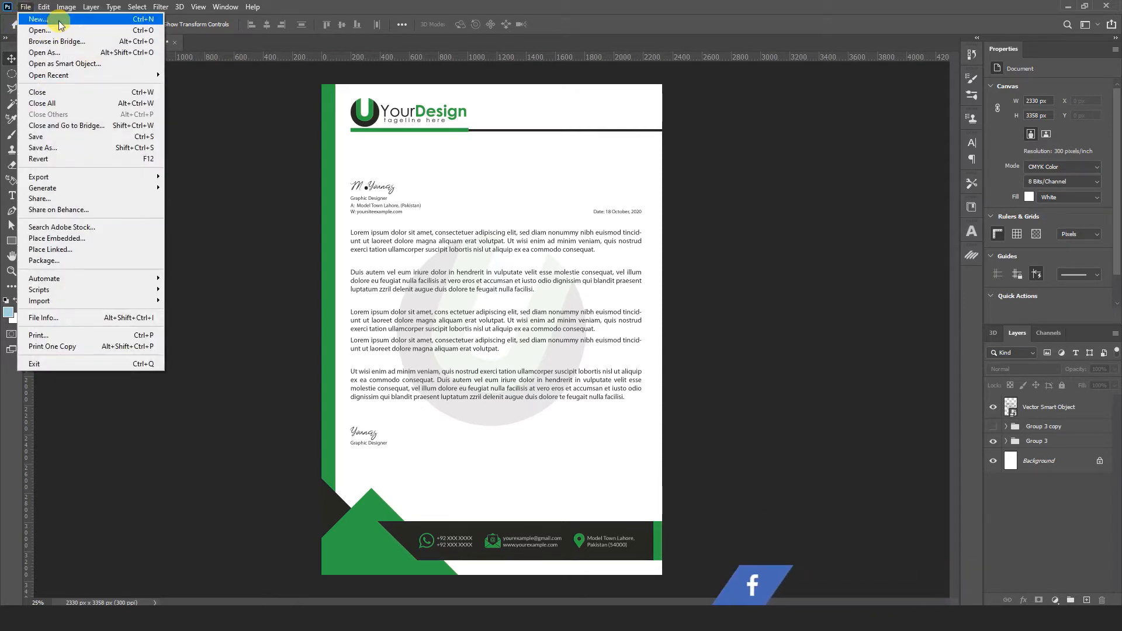
{"action": "left_click", "coordinate": [78, 24]}
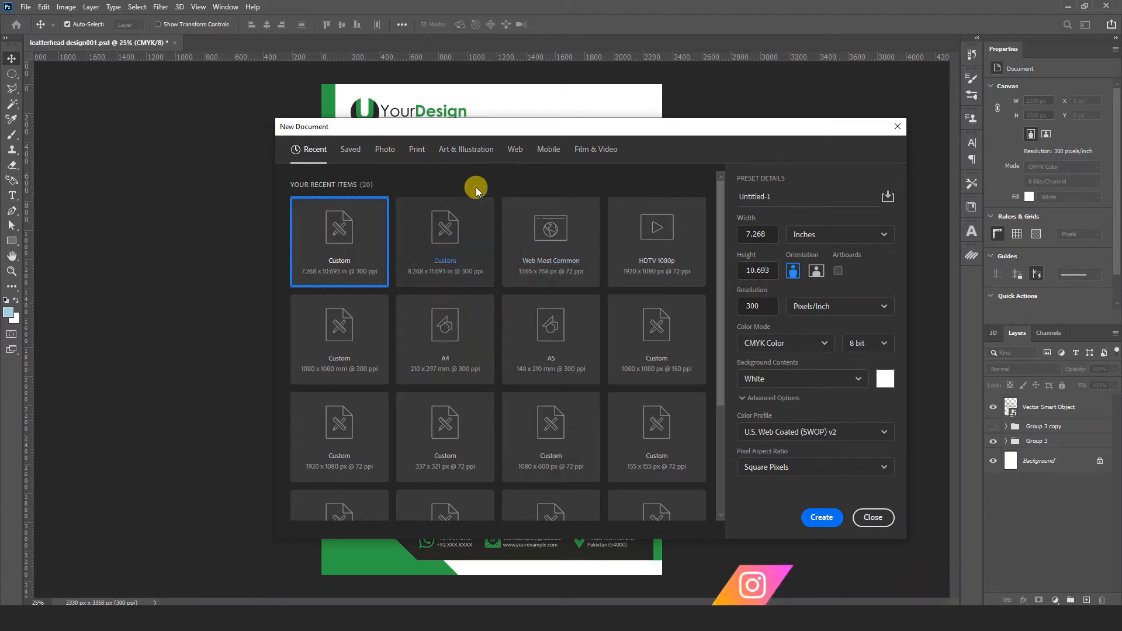
{"action": "left_click", "coordinate": [416, 151]}
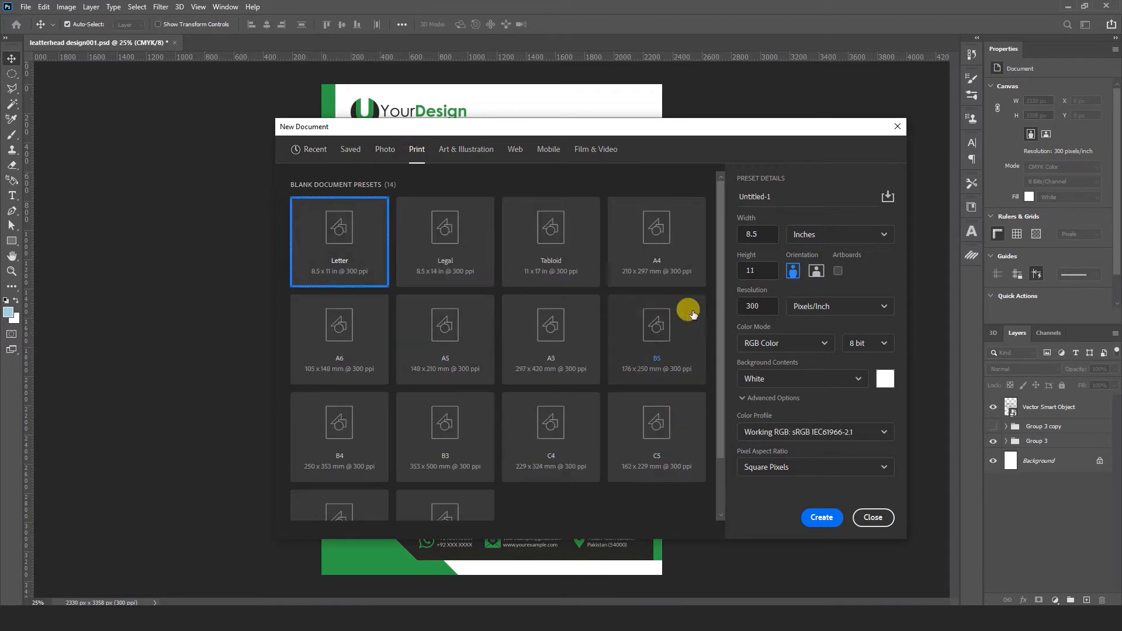
{"action": "left_click", "coordinate": [656, 233]}
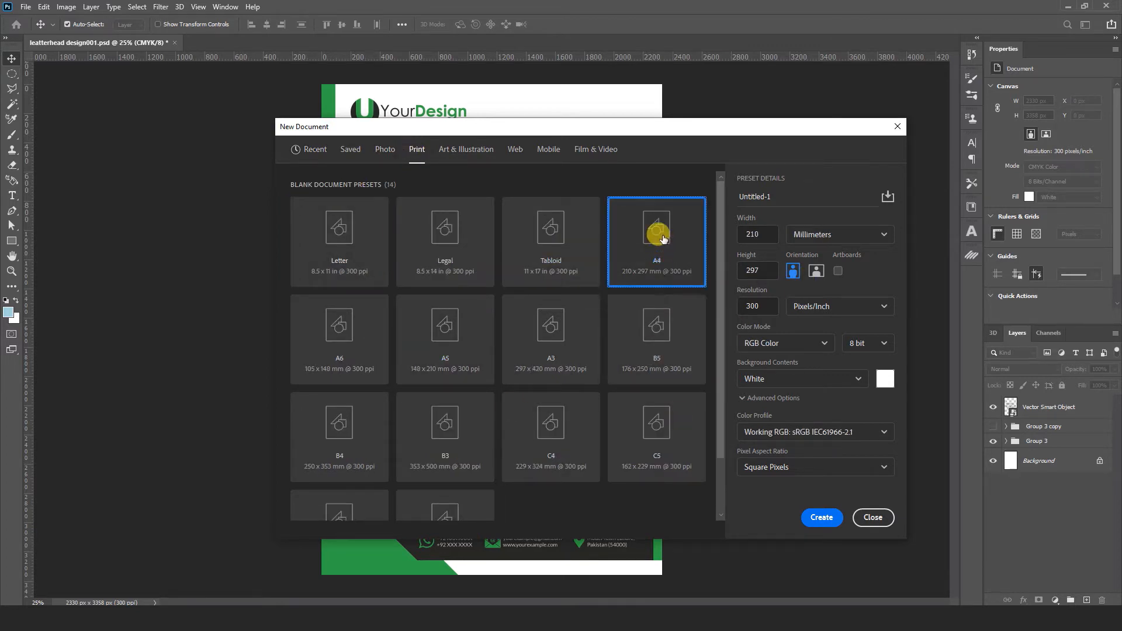
{"action": "left_click", "coordinate": [865, 237]}
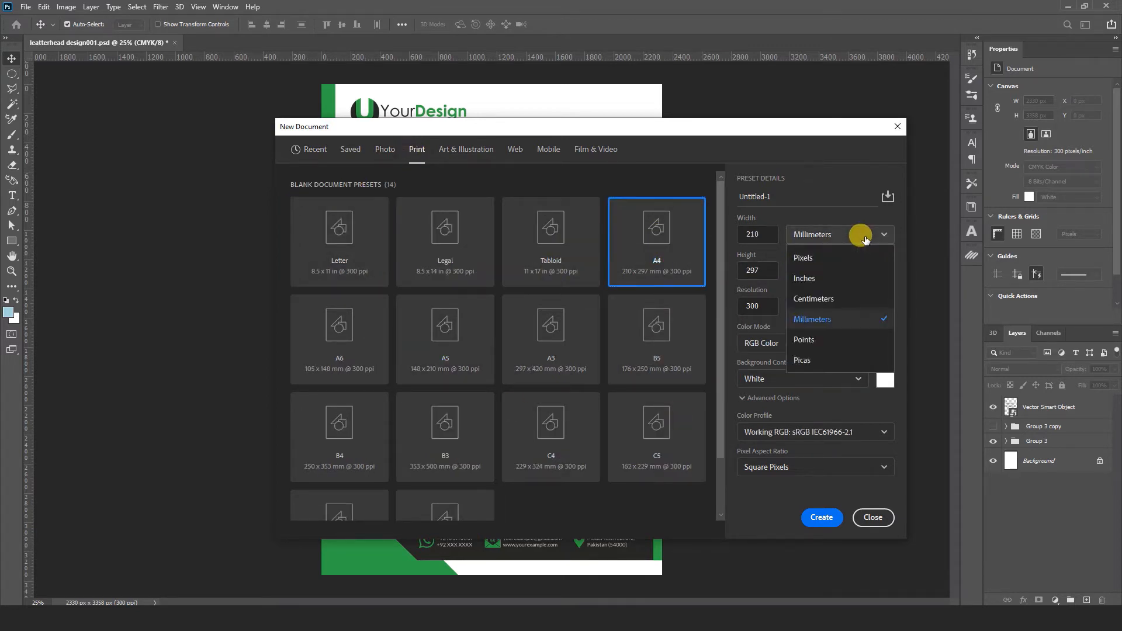
{"action": "left_click", "coordinate": [805, 280]}
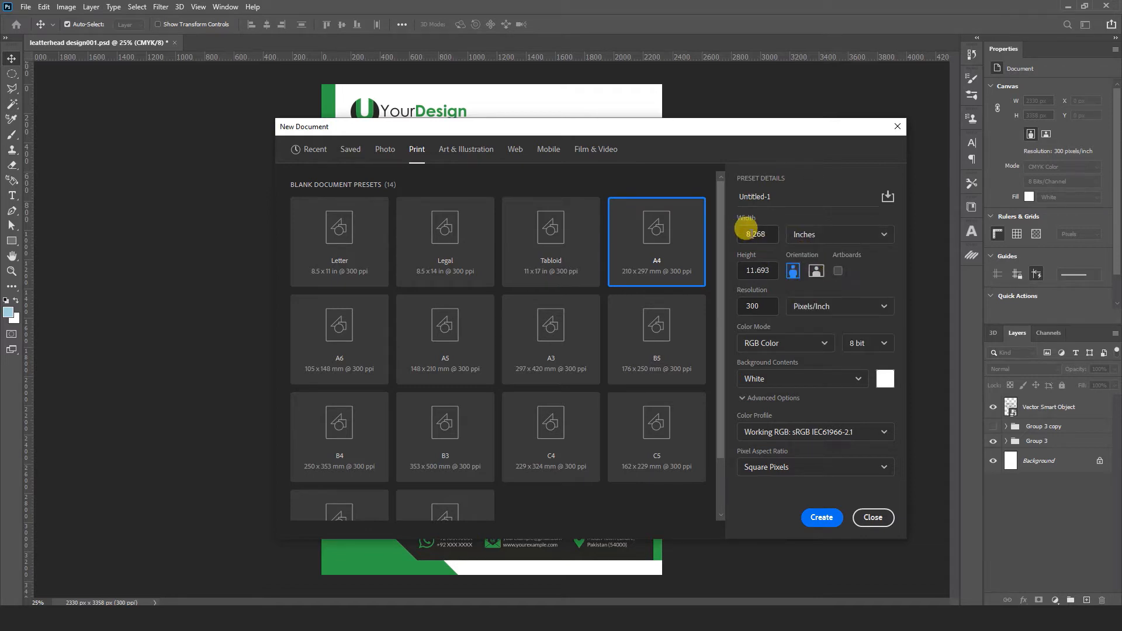
Set the new document to 7.268 by 10.693 inches in CMYK Color mode and create it.
{"action": "left_click_drag", "start_coordinate": [741, 234], "coordinate": [750, 235]}
{"action": "left_click", "coordinate": [751, 269]}
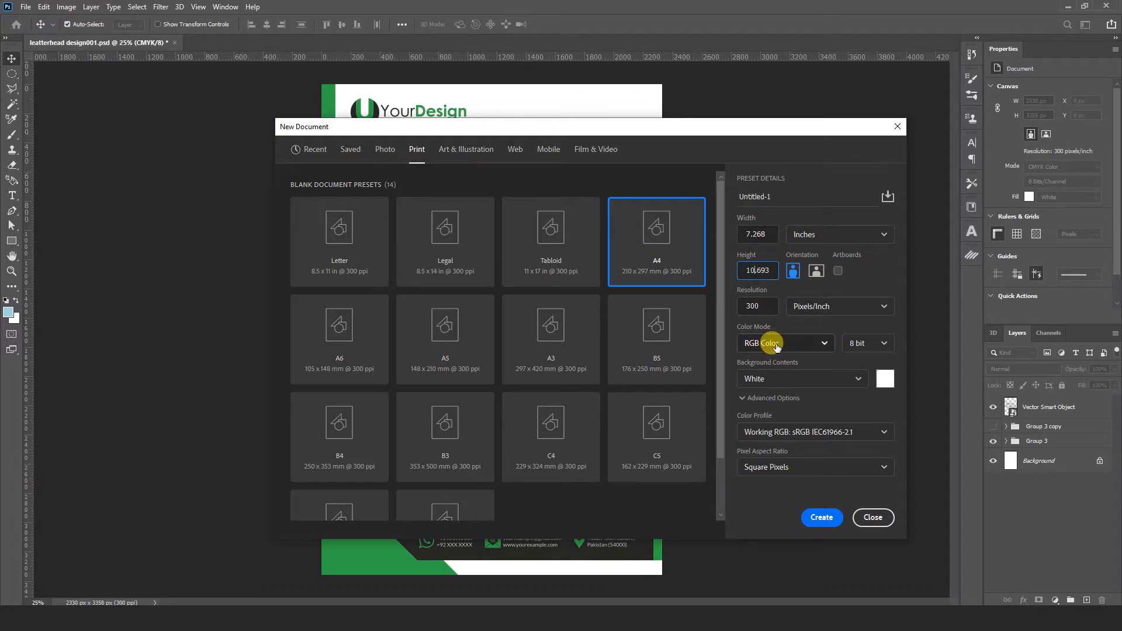
{"action": "left_click", "coordinate": [798, 344]}
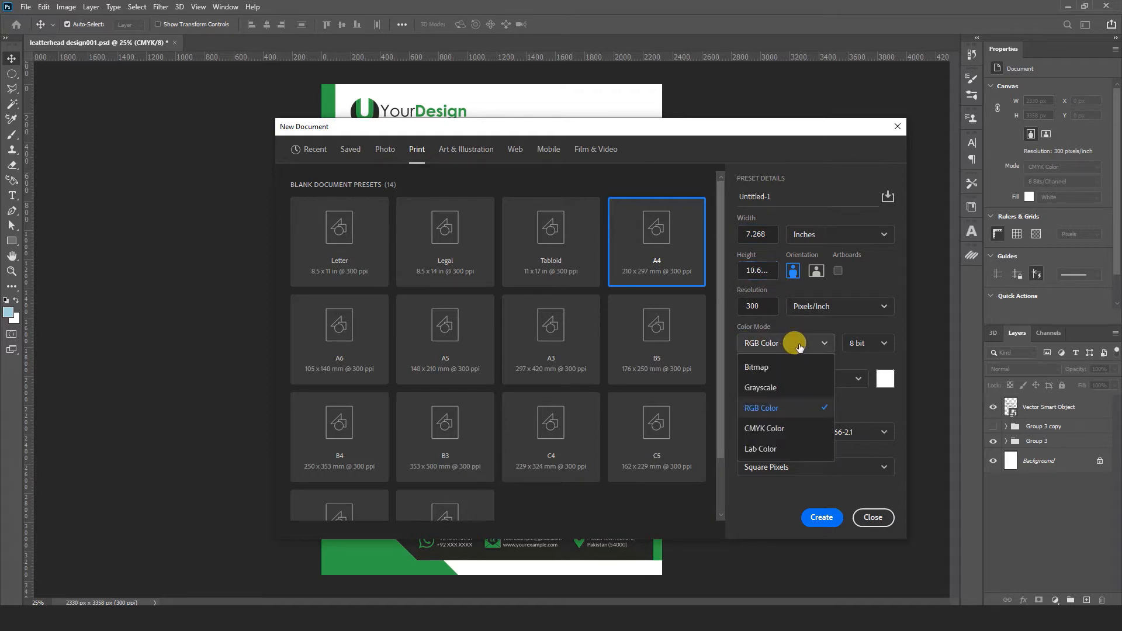
{"action": "left_click", "coordinate": [756, 428]}
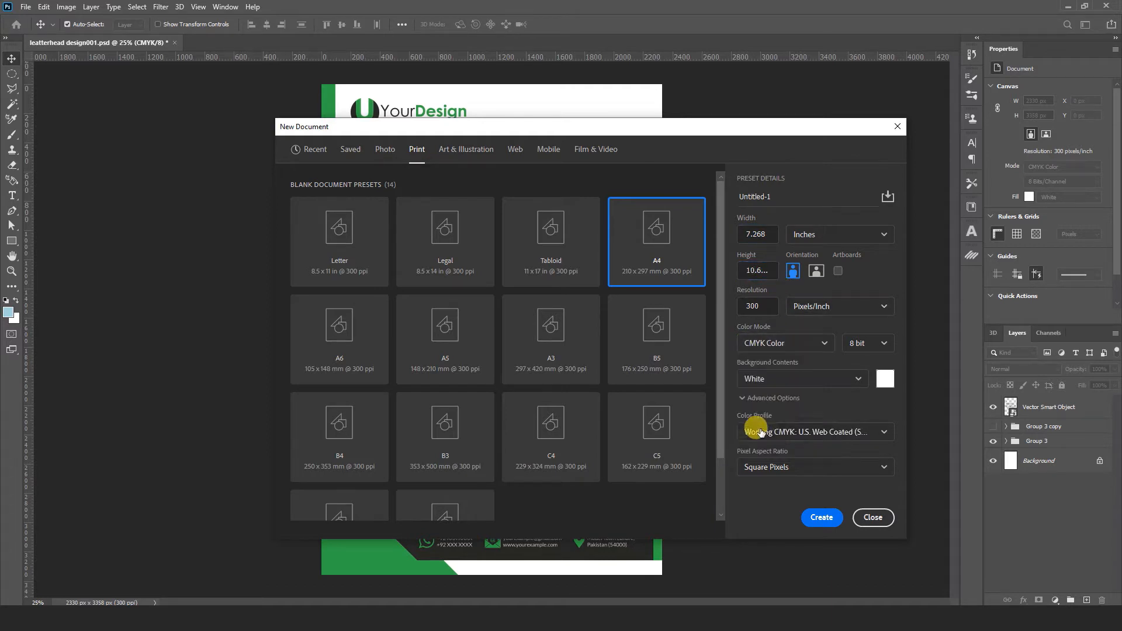
{"action": "left_click", "coordinate": [819, 518]}
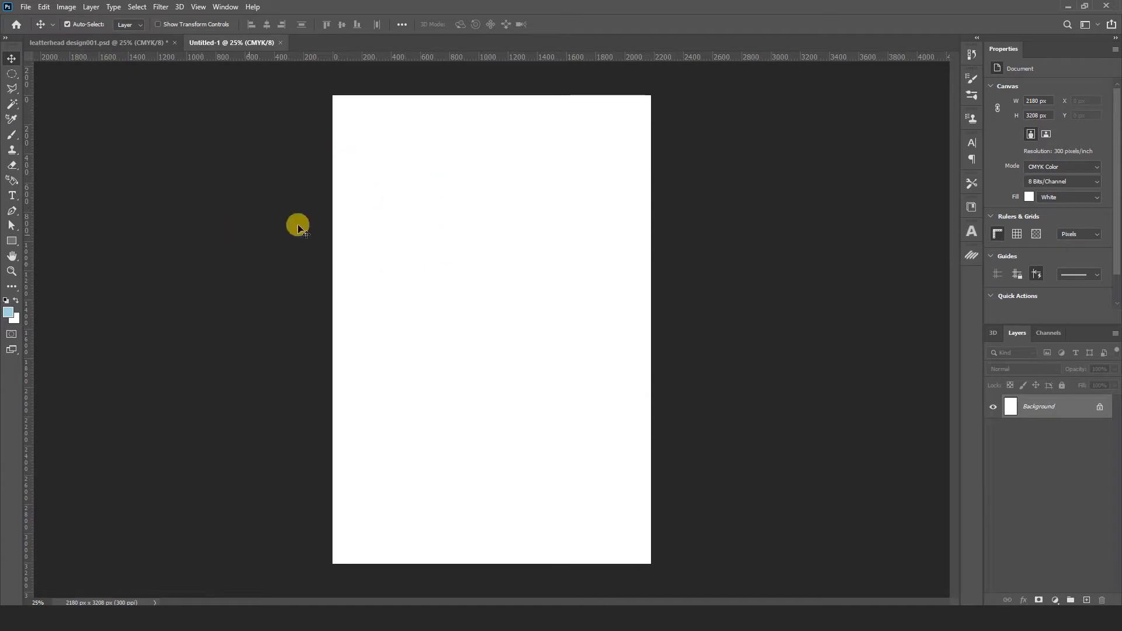
Place guides along all four edges of the blank page.
{"action": "left_click_drag", "start_coordinate": [324, 61], "coordinate": [304, 93]}
{"action": "left_click_drag", "start_coordinate": [28, 304], "coordinate": [332, 293]}
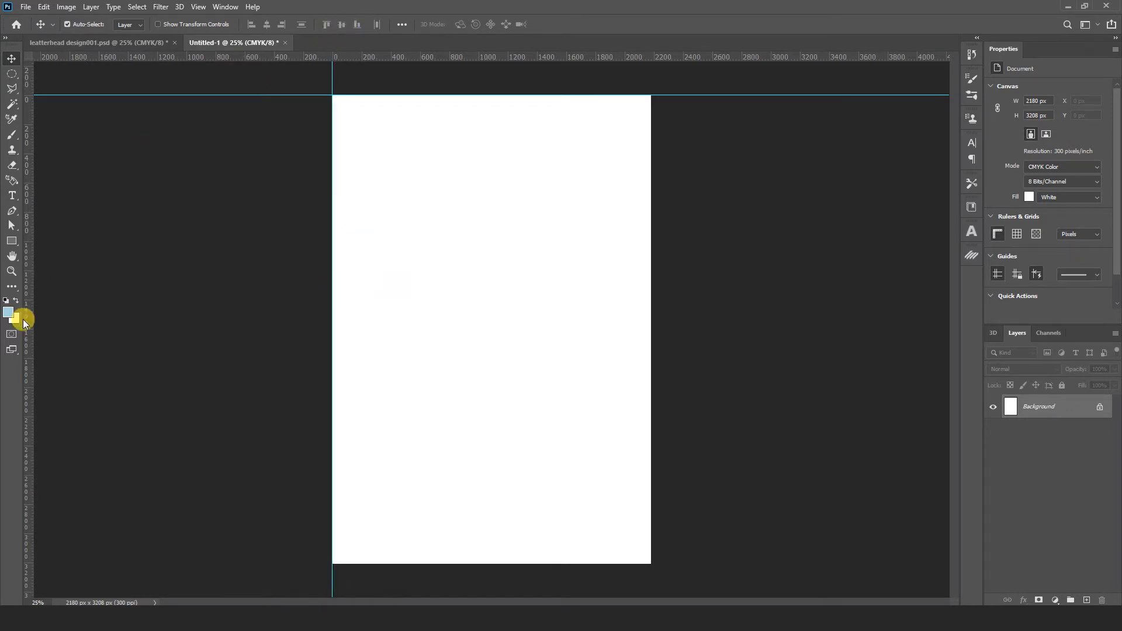
{"action": "left_click_drag", "start_coordinate": [32, 329], "coordinate": [648, 304]}
{"action": "left_click_drag", "start_coordinate": [485, 63], "coordinate": [511, 562]}
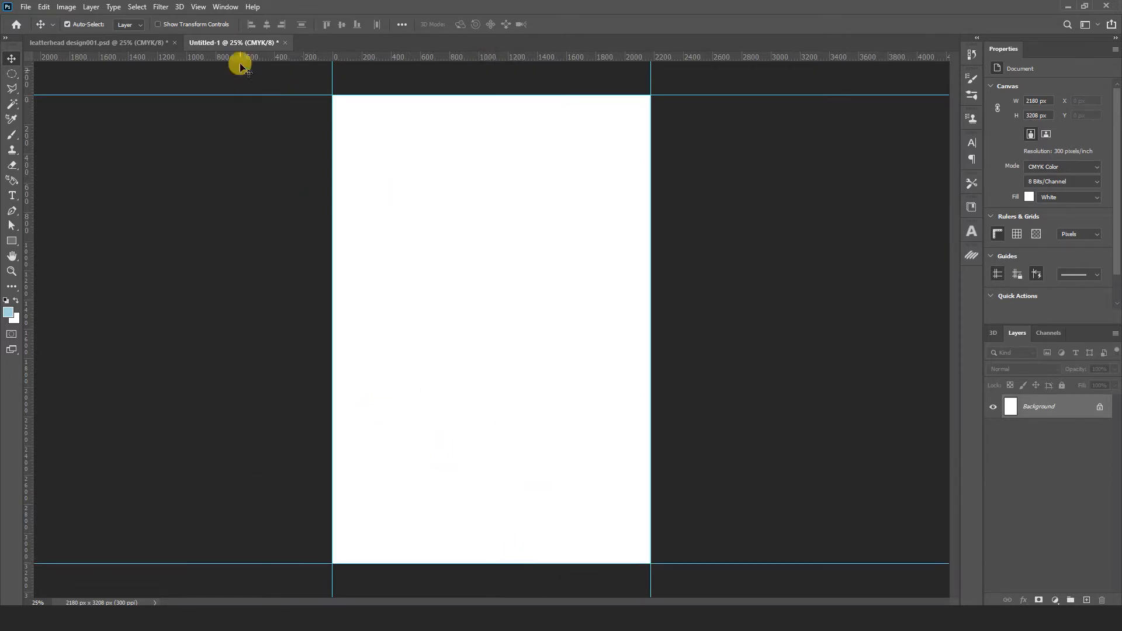
Enlarge the canvas by a relative 0.5 inches in both width and height, and dock the document window again.
{"action": "left_click_drag", "start_coordinate": [250, 43], "coordinate": [257, 182]}
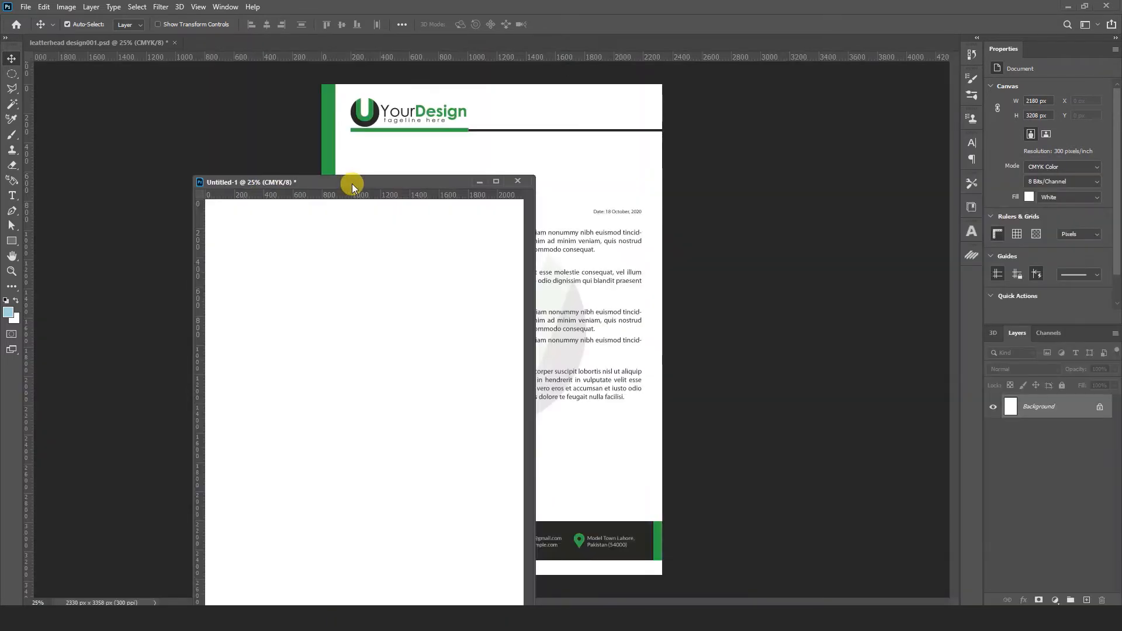
{"action": "right_click", "coordinate": [350, 182]}
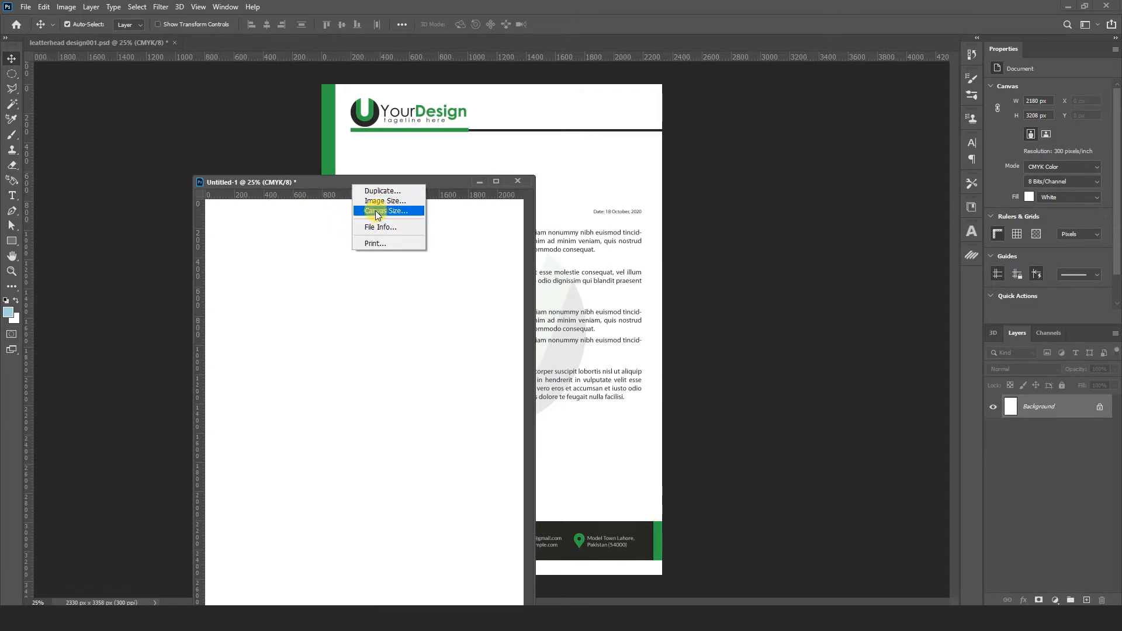
{"action": "left_click", "coordinate": [377, 211]}
{"action": "left_click", "coordinate": [596, 200]}
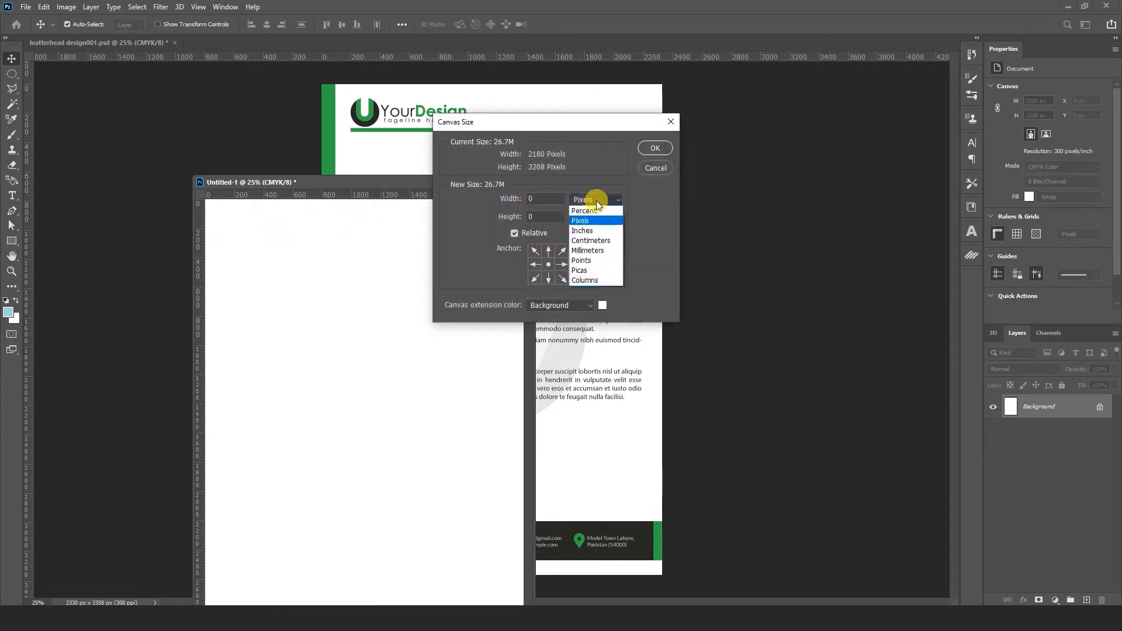
{"action": "left_click", "coordinate": [582, 231]}
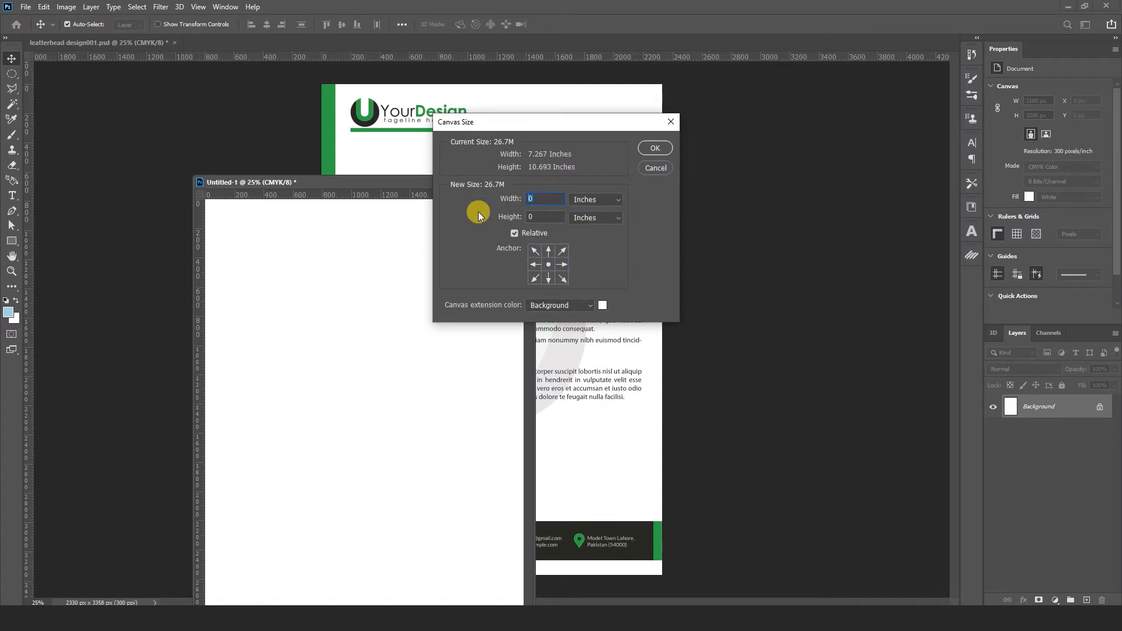
{"action": "left_click", "coordinate": [532, 217]}
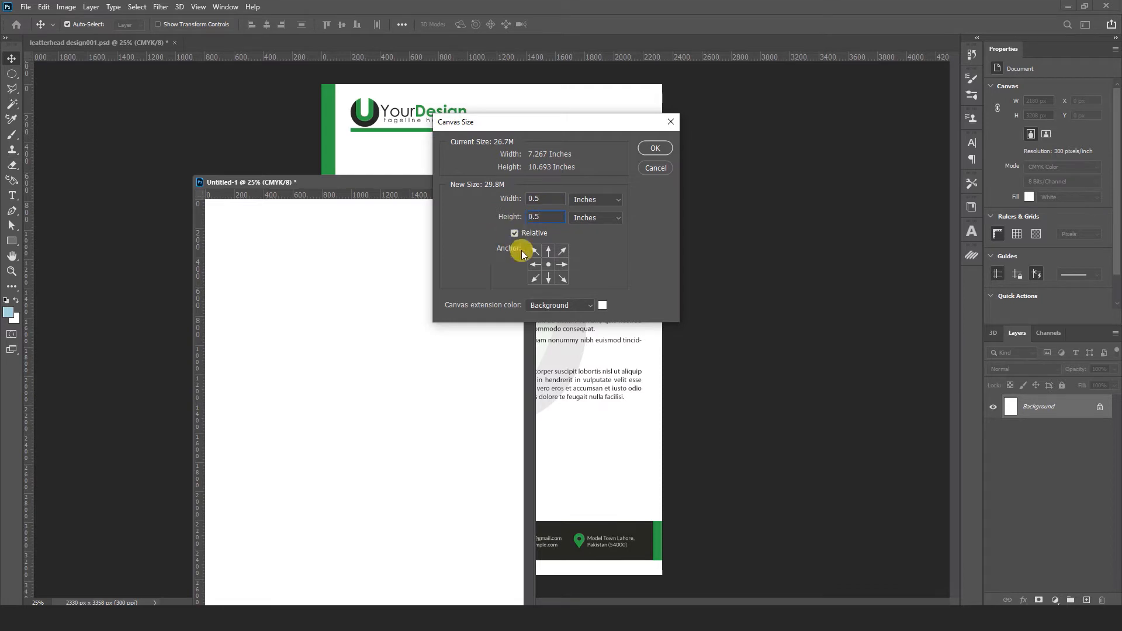
{"action": "left_click", "coordinate": [655, 148]}
{"action": "left_click_drag", "start_coordinate": [369, 91], "coordinate": [326, 43]}
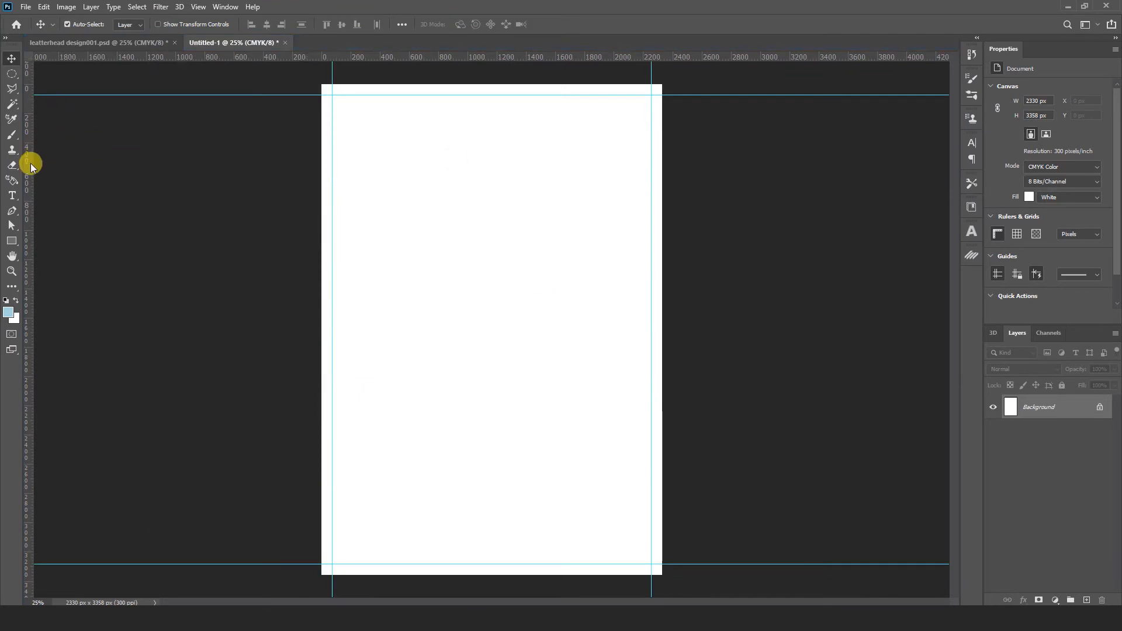
Add a second set of guides along all four edges of the enlarged canvas.
{"action": "left_click_drag", "start_coordinate": [29, 163], "coordinate": [322, 174]}
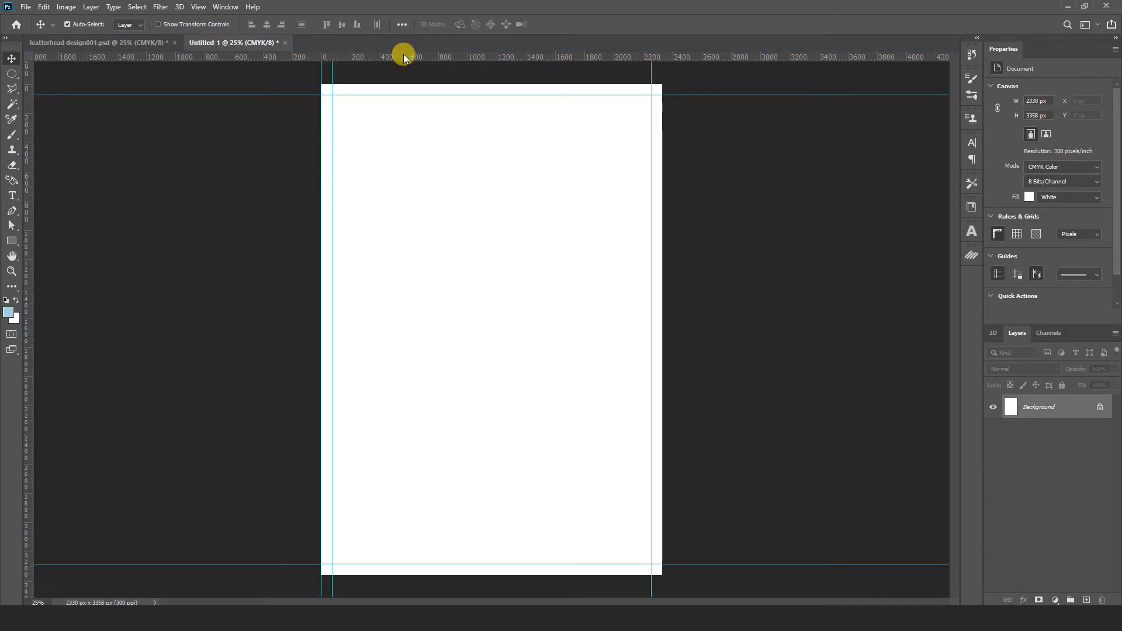
{"action": "left_click_drag", "start_coordinate": [401, 54], "coordinate": [388, 84]}
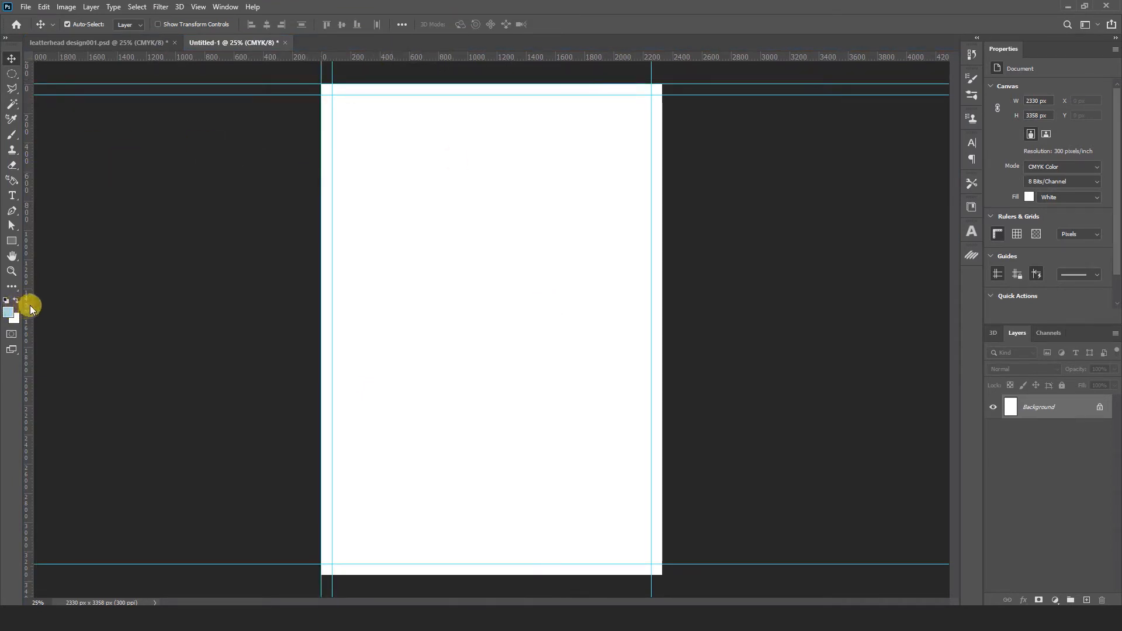
{"action": "left_click_drag", "start_coordinate": [31, 308], "coordinate": [662, 338]}
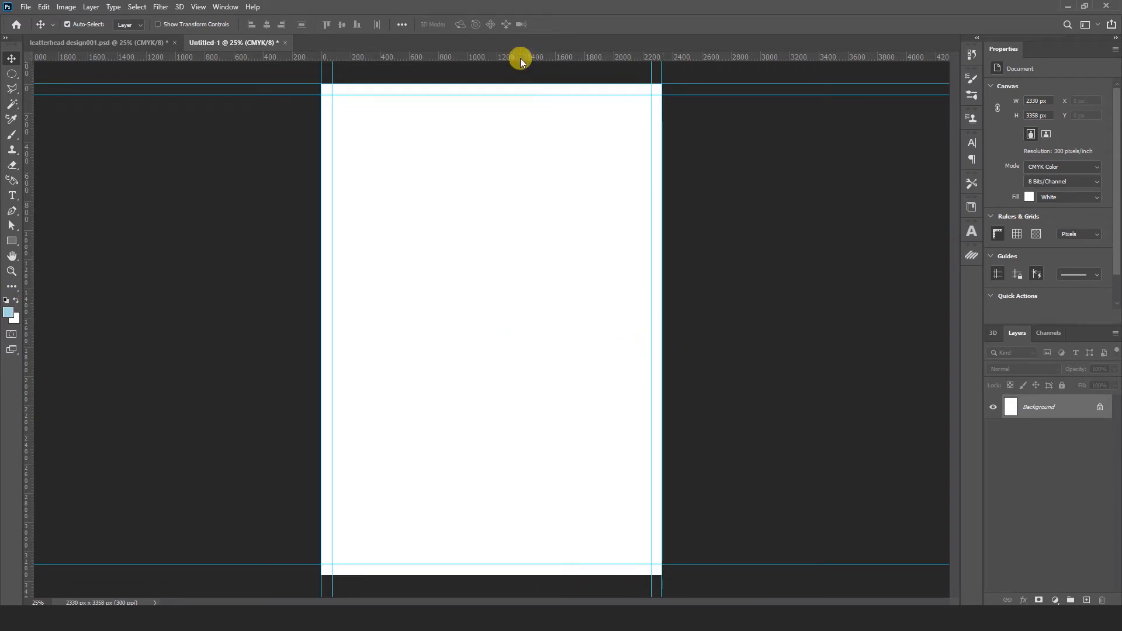
{"action": "left_click_drag", "start_coordinate": [520, 61], "coordinate": [519, 575]}
Extend the canvas by another relative 0.5 inches in both width and height.
{"action": "left_click_drag", "start_coordinate": [240, 45], "coordinate": [247, 124]}
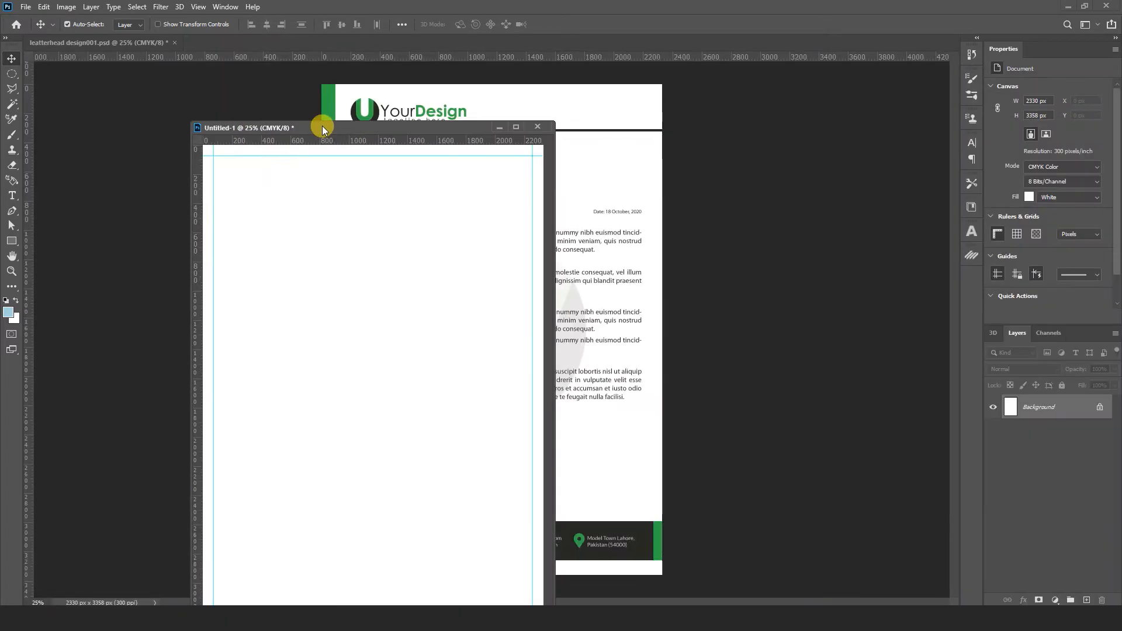
{"action": "right_click", "coordinate": [322, 128]}
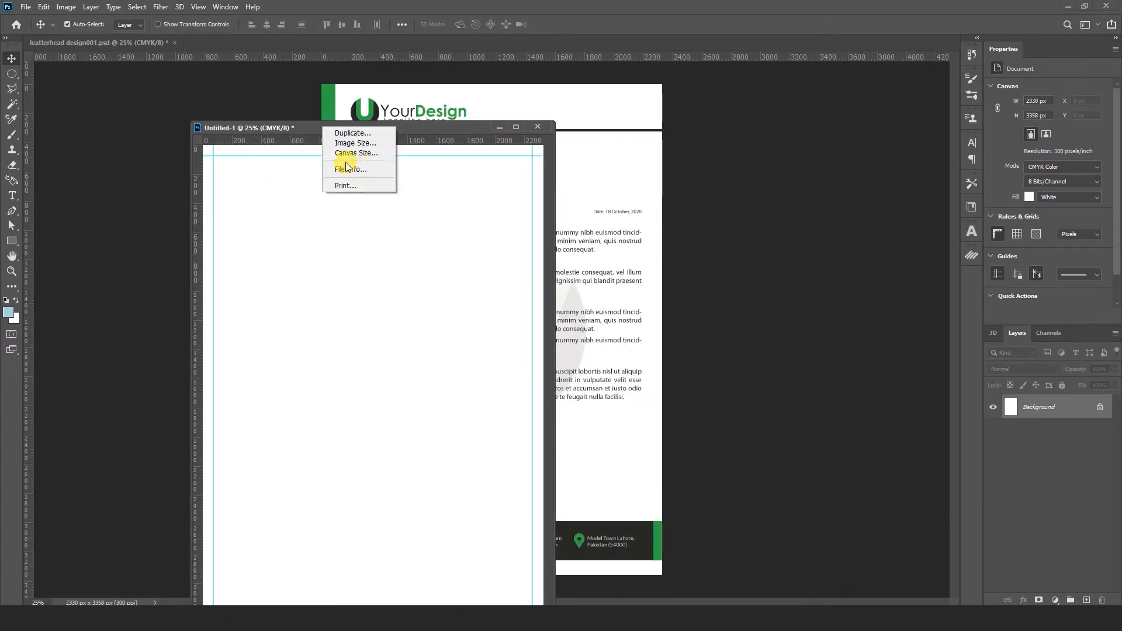
{"action": "left_click", "coordinate": [346, 155]}
{"action": "left_click", "coordinate": [608, 220]}
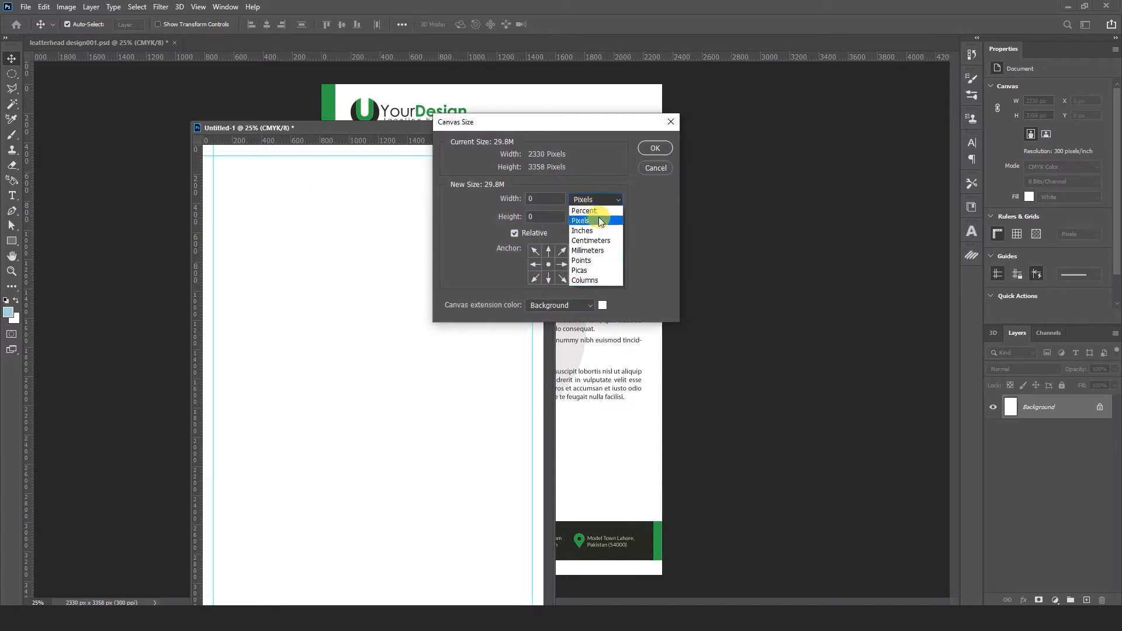
{"action": "left_click", "coordinate": [589, 231]}
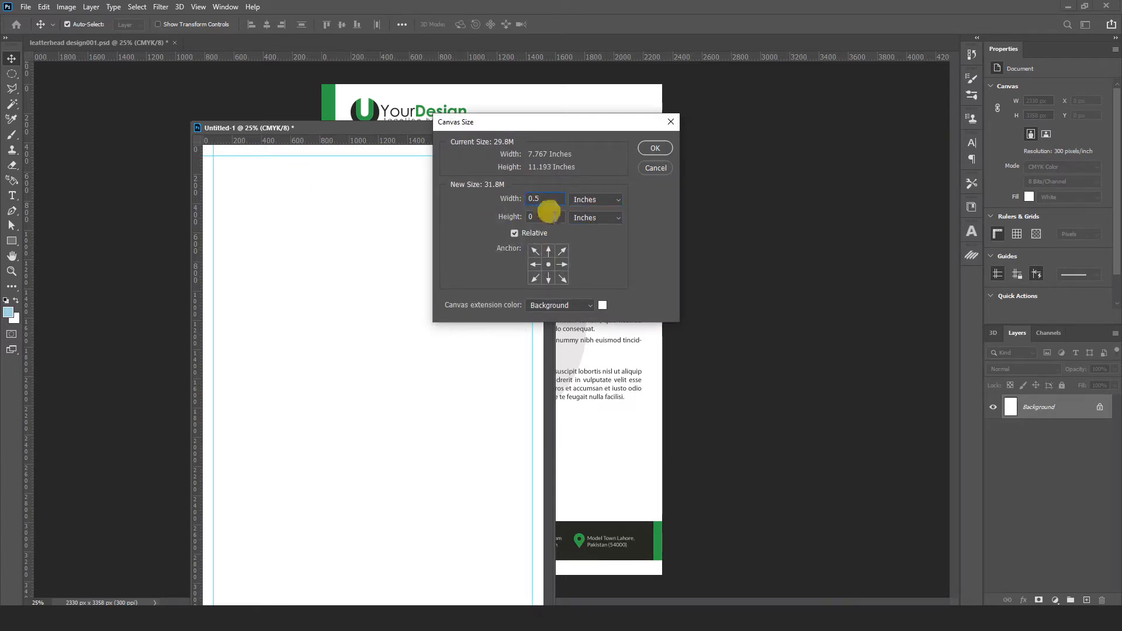
{"action": "left_click", "coordinate": [549, 215]}
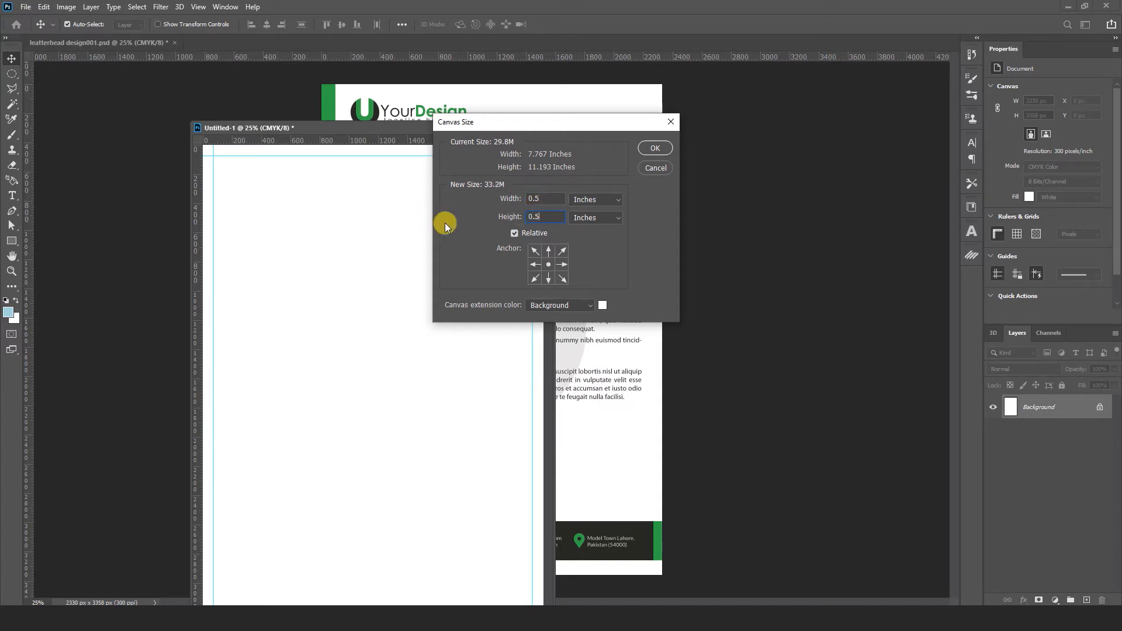
{"action": "left_click", "coordinate": [654, 148]}
Add an outermost third set of guides along all four edges of the extended canvas.
{"action": "left_click_drag", "start_coordinate": [358, 60], "coordinate": [258, 73]}
{"action": "left_click_drag", "start_coordinate": [28, 243], "coordinate": [306, 257]}
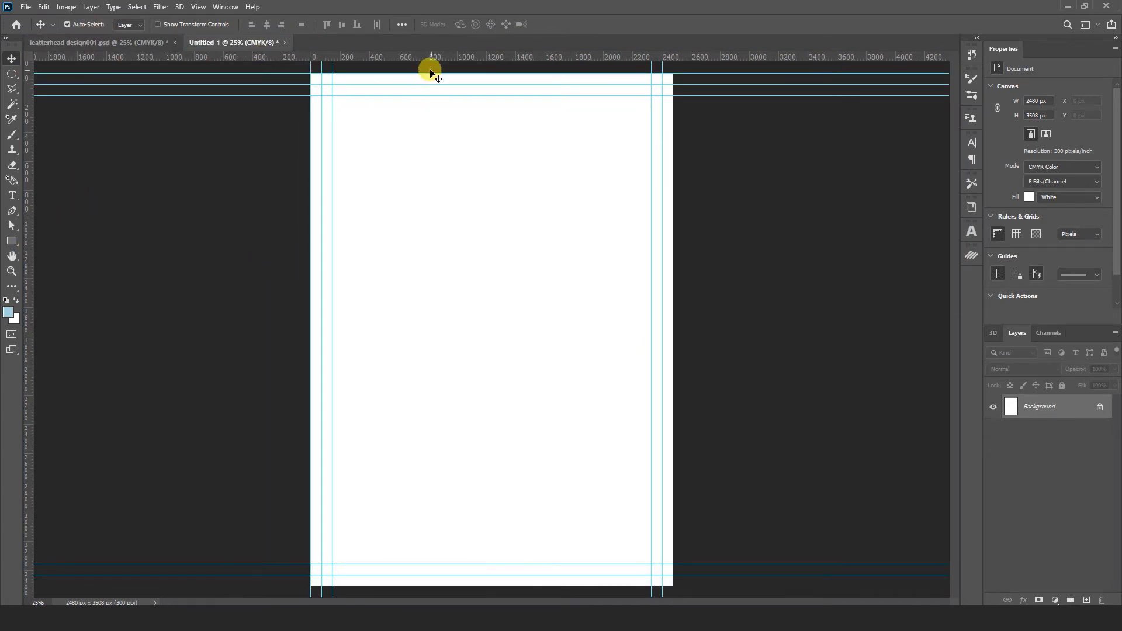
{"action": "left_click_drag", "start_coordinate": [423, 55], "coordinate": [441, 585]}
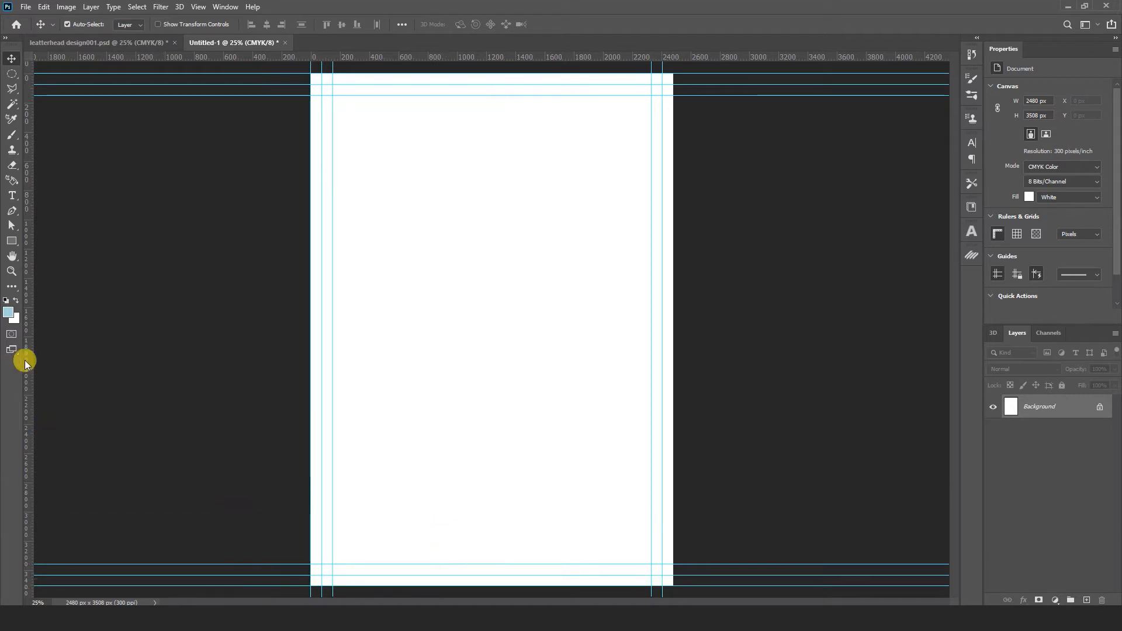
{"action": "left_click_drag", "start_coordinate": [23, 358], "coordinate": [672, 365]}
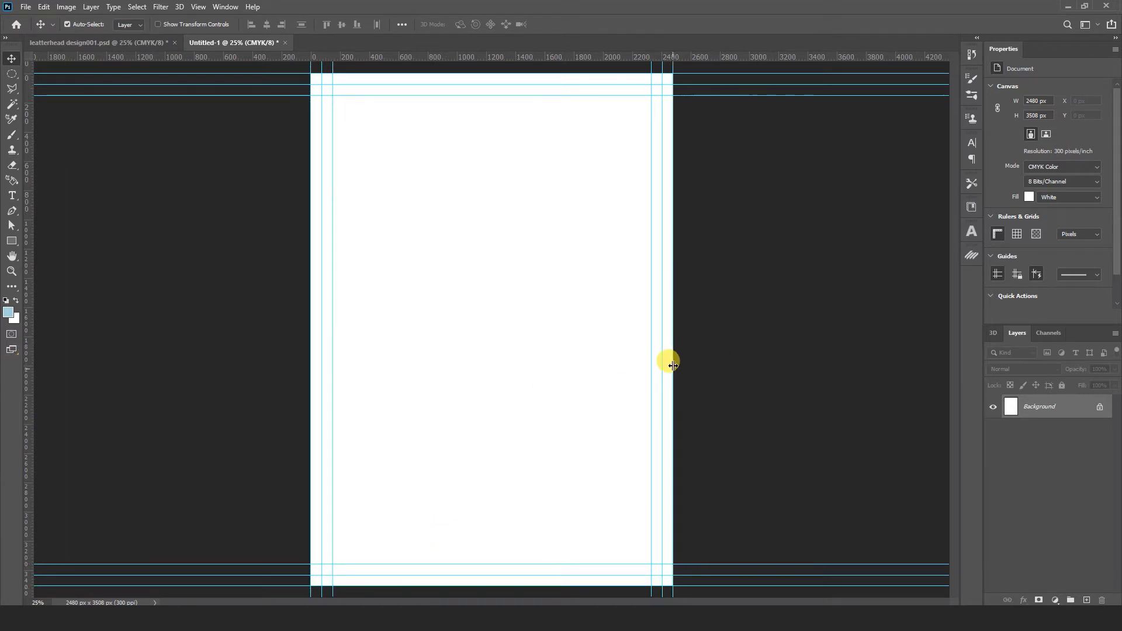
Draw a light blue square of about 812 px in the page's lower-left area and delete its upper-right anchor point to form a triangle.
{"action": "left_click", "coordinate": [12, 241]}
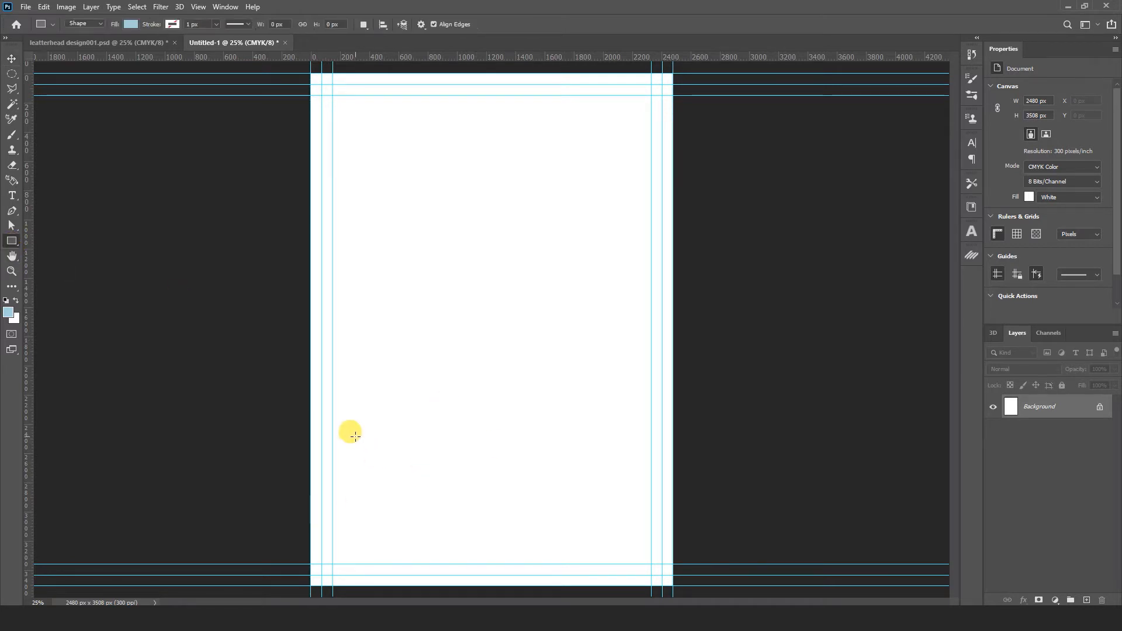
{"action": "left_click_drag", "start_coordinate": [354, 424], "coordinate": [475, 541]}
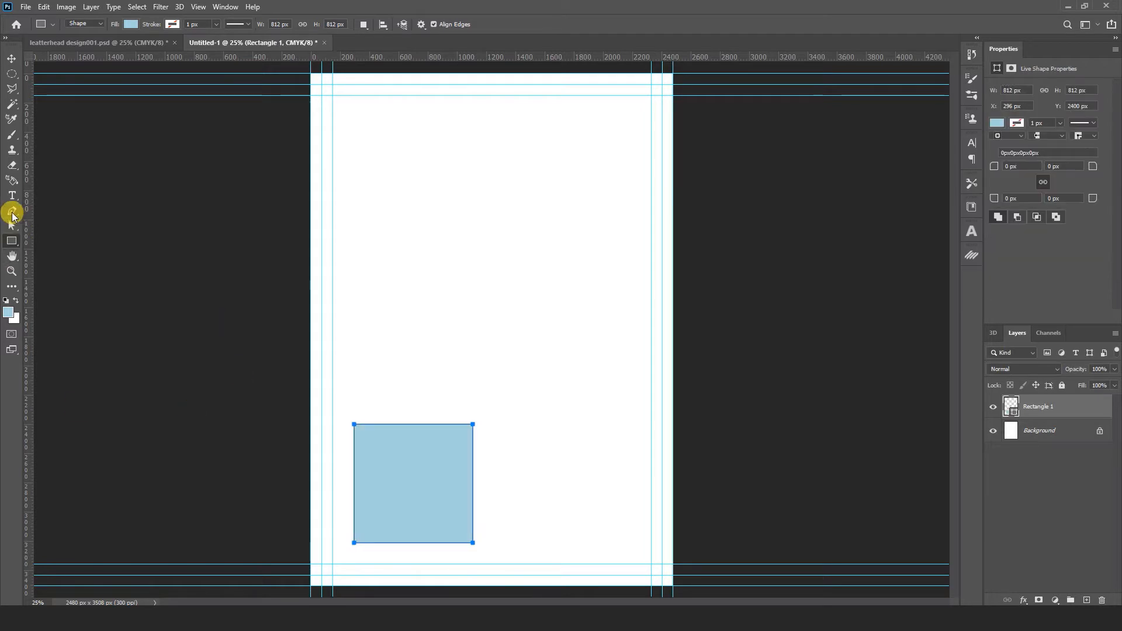
{"action": "left_click", "coordinate": [12, 212]}
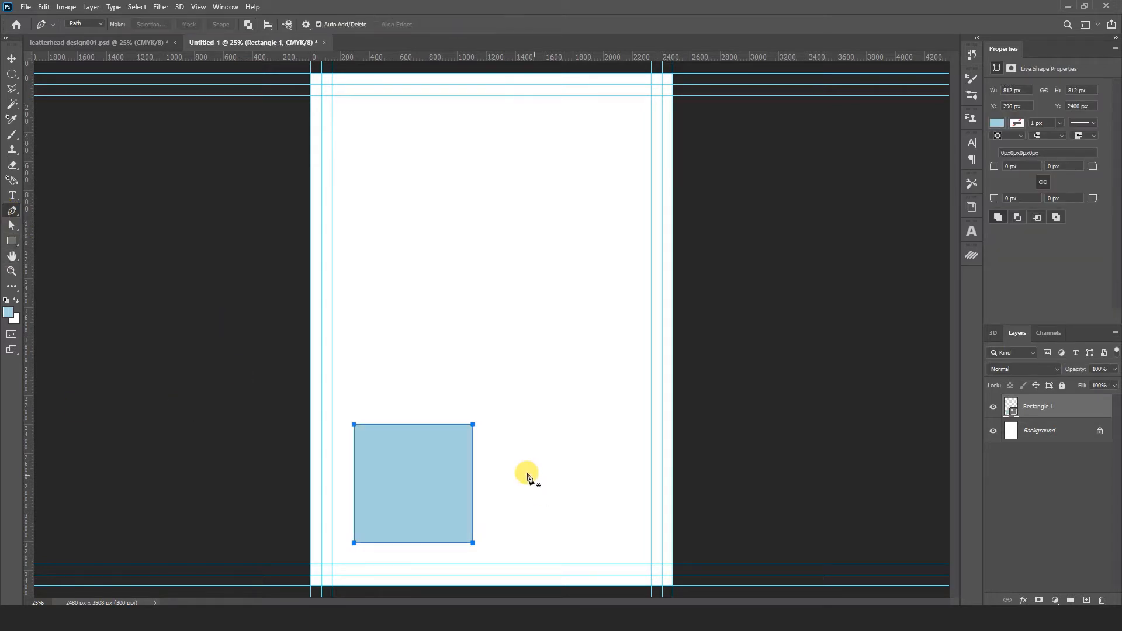
{"action": "left_click", "coordinate": [472, 425]}
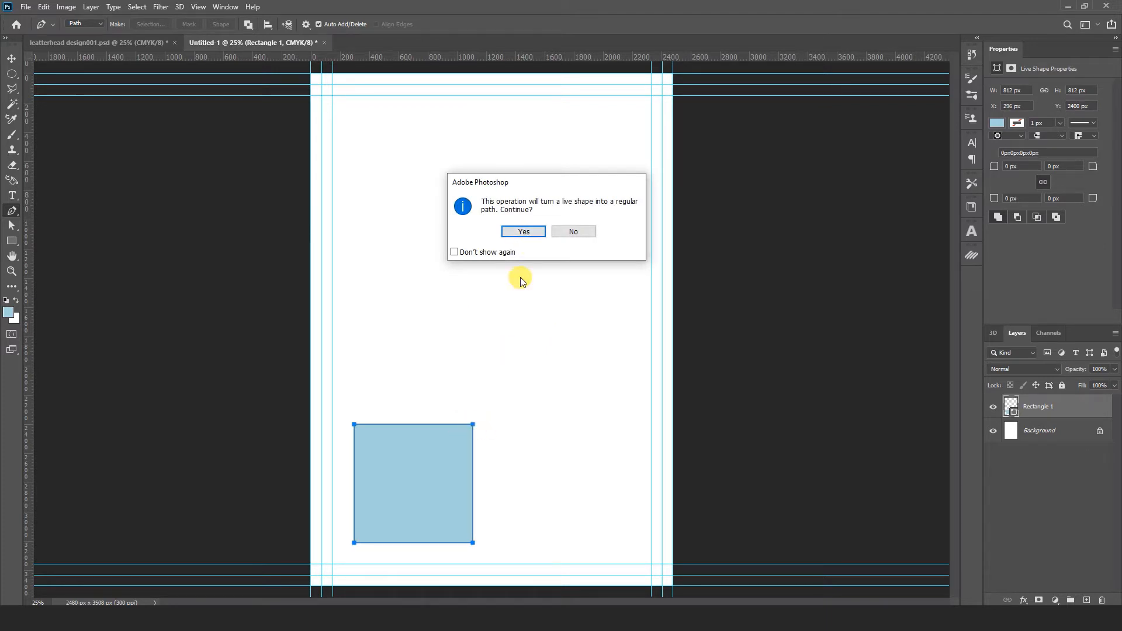
{"action": "left_click", "coordinate": [522, 232]}
{"action": "key", "text": "v"}
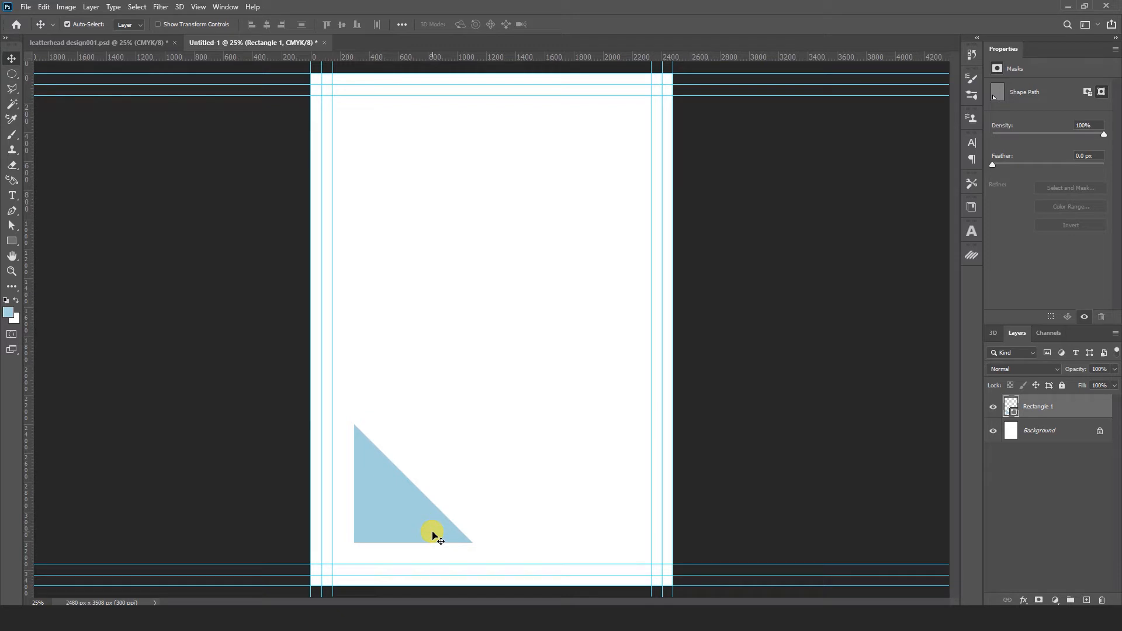
Rotate the light blue triangle 135° so it points upward and place it, slightly enlarged, over the page's lower-left corner.
{"action": "key", "text": "ctrl+t"}
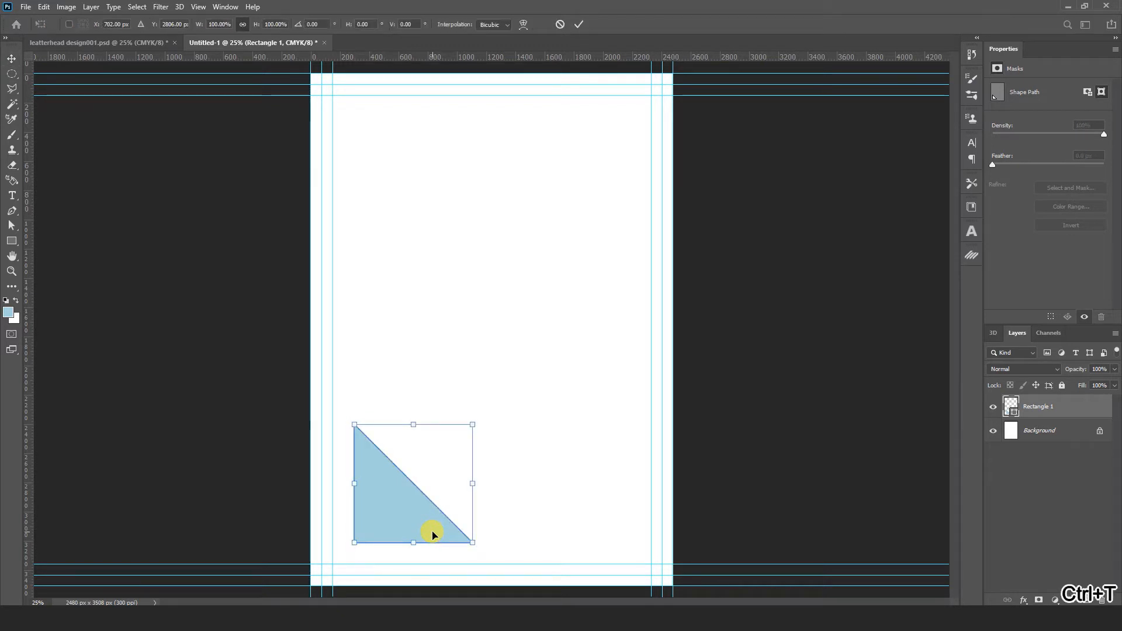
{"action": "left_click_drag", "start_coordinate": [514, 393], "coordinate": [403, 533]}
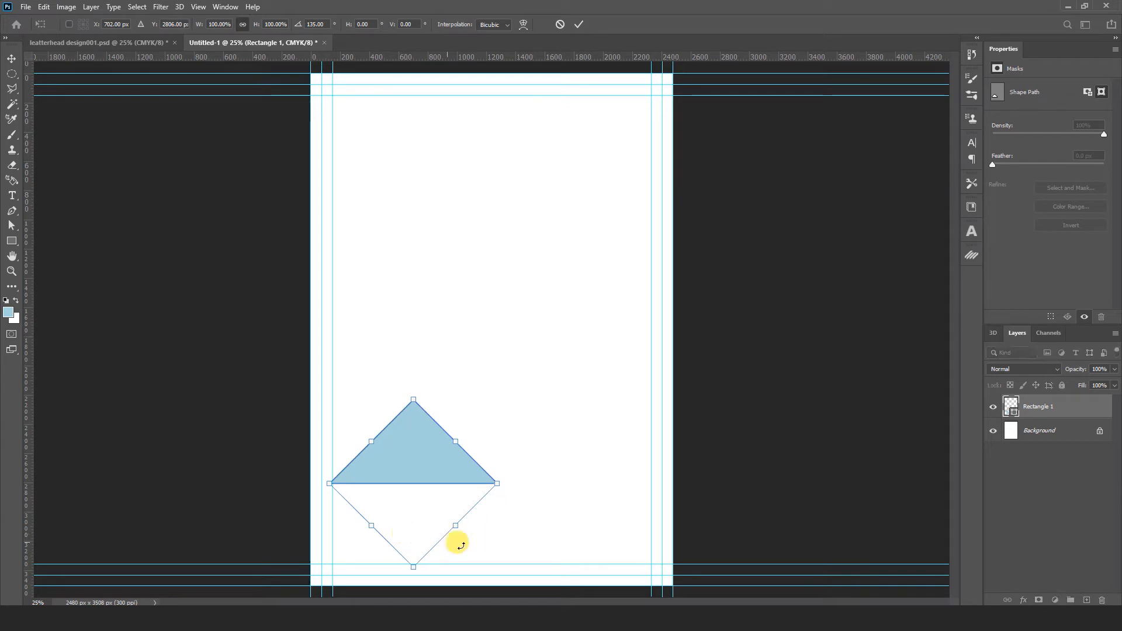
{"action": "left_click_drag", "start_coordinate": [450, 471], "coordinate": [396, 563]}
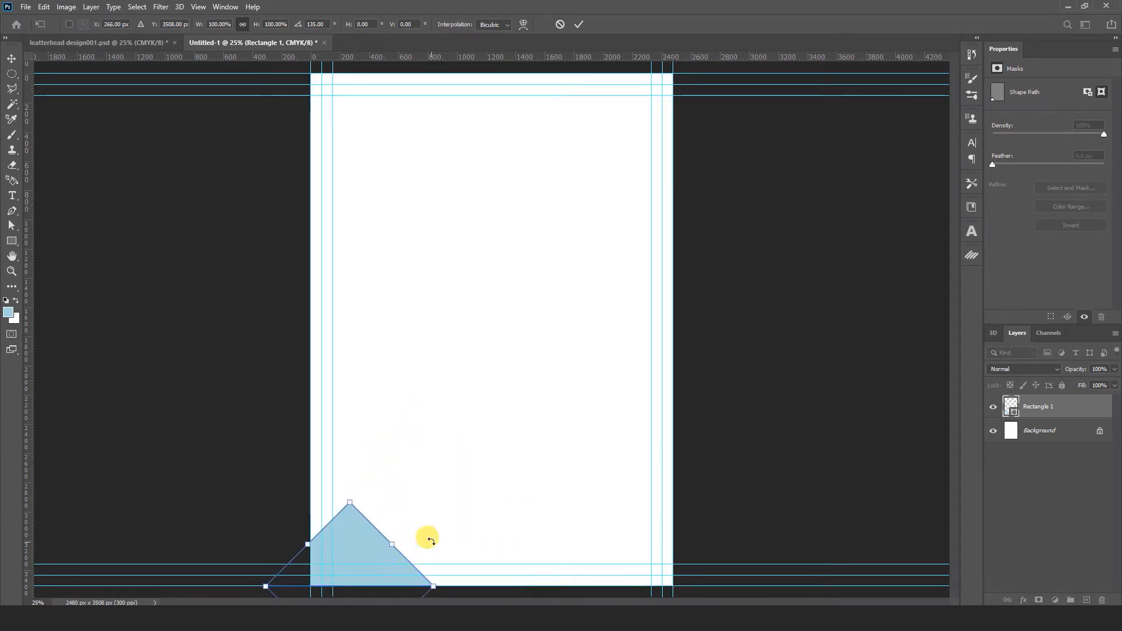
{"action": "key", "text": "Return"}
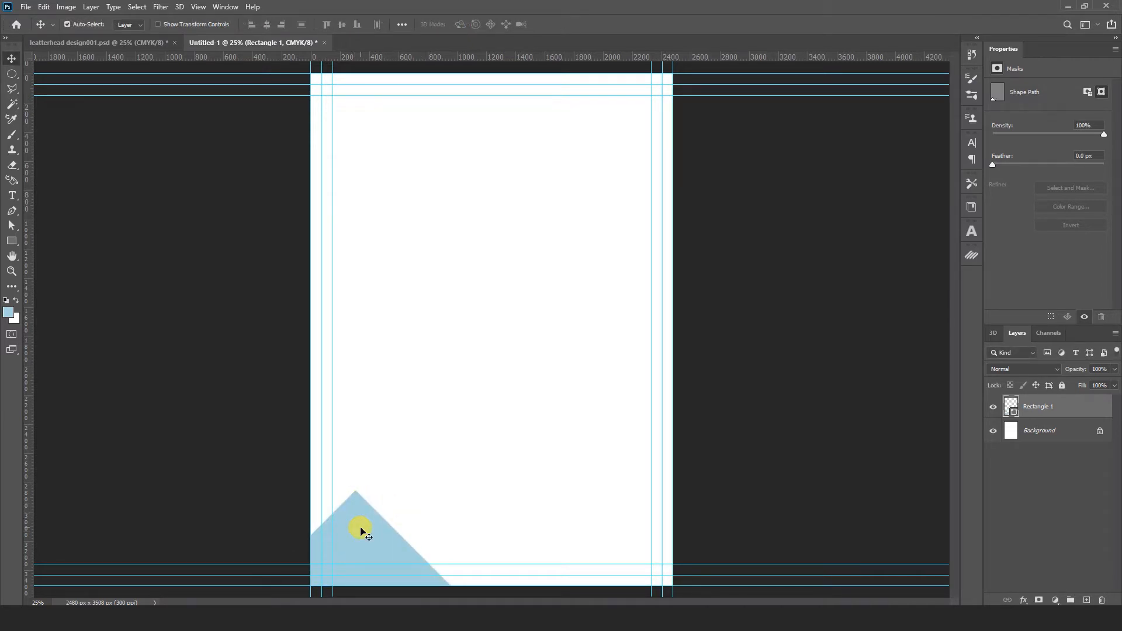
Duplicate the triangle and shift the copy left so its apex sits on the page's left edge.
{"action": "key", "text": "ctrl"}
{"action": "key", "text": "ctrl+j"}
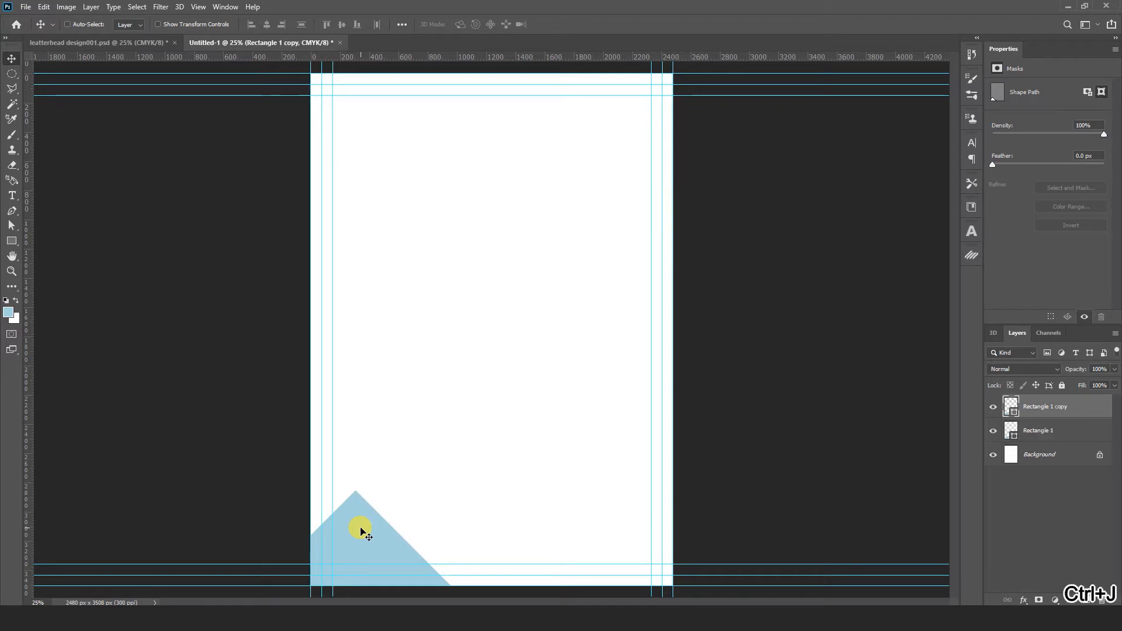
{"action": "key", "text": "ctrl+t"}
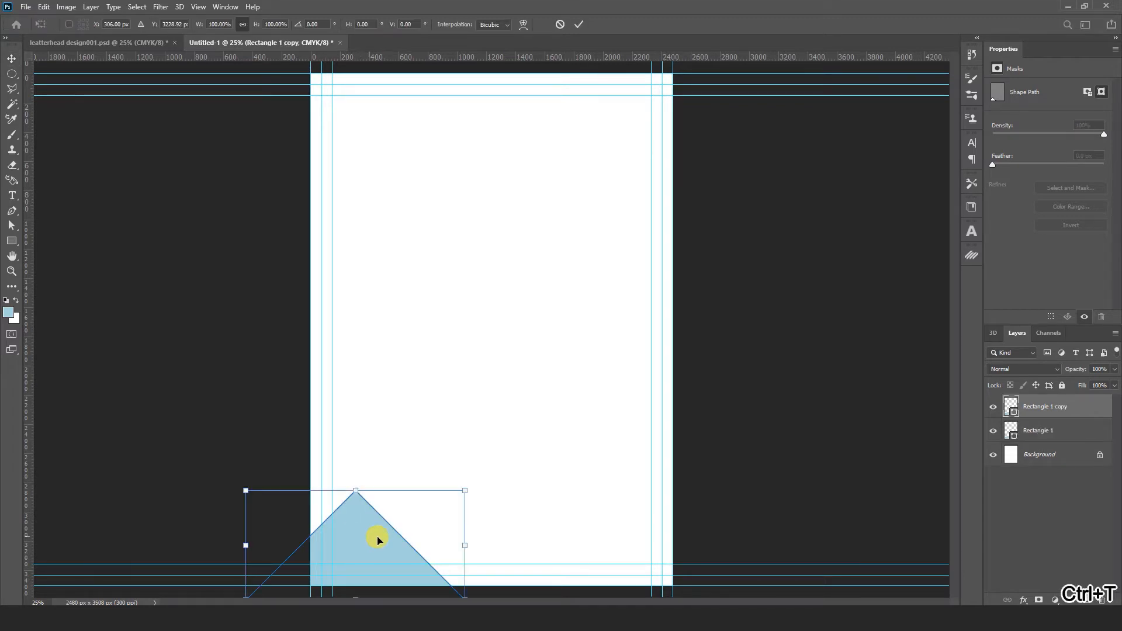
{"action": "left_click_drag", "start_coordinate": [376, 536], "coordinate": [334, 535]}
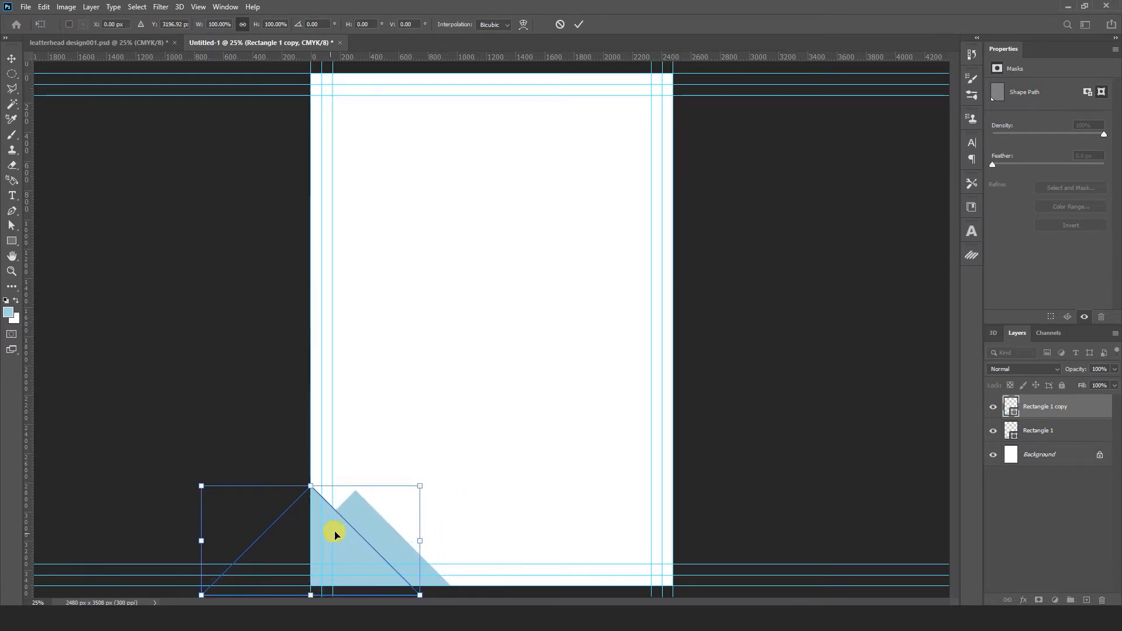
{"action": "left_click", "coordinate": [579, 26]}
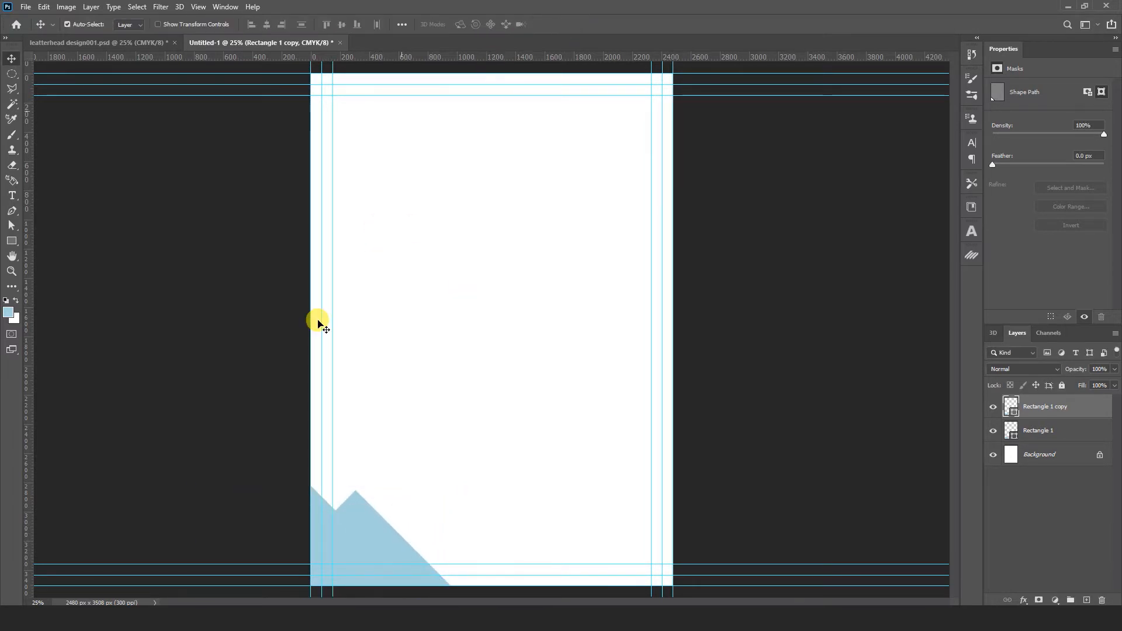
Fill the copied triangle with the dark colour 282828.
{"action": "double_click", "coordinate": [1010, 407]}
{"action": "left_click", "coordinate": [248, 441]}
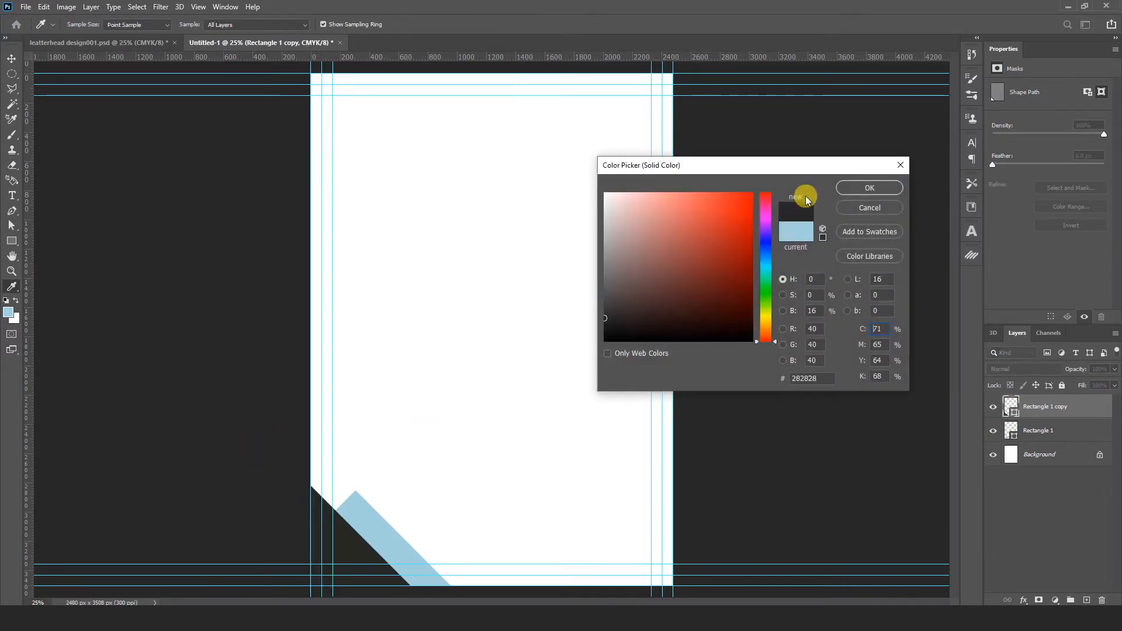
{"action": "left_click", "coordinate": [839, 188]}
Recolour the light blue triangle with the green sampled from leatterhead design001.psd and stack it above the dark triangle.
{"action": "left_click", "coordinate": [393, 546]}
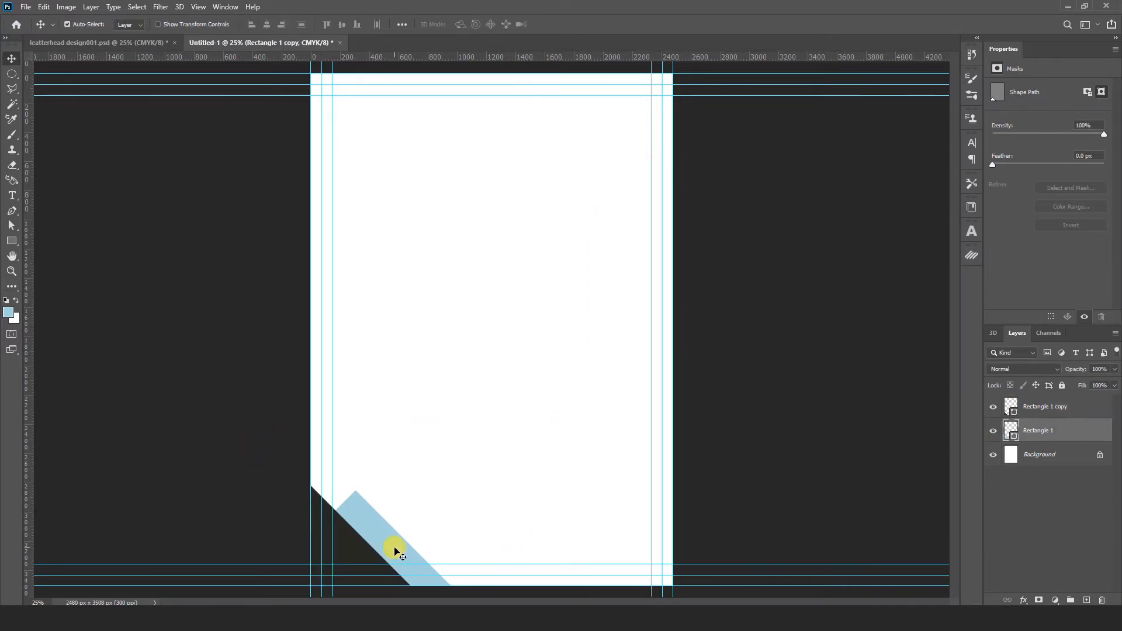
{"action": "left_click", "coordinate": [399, 498]}
{"action": "left_click", "coordinate": [385, 536]}
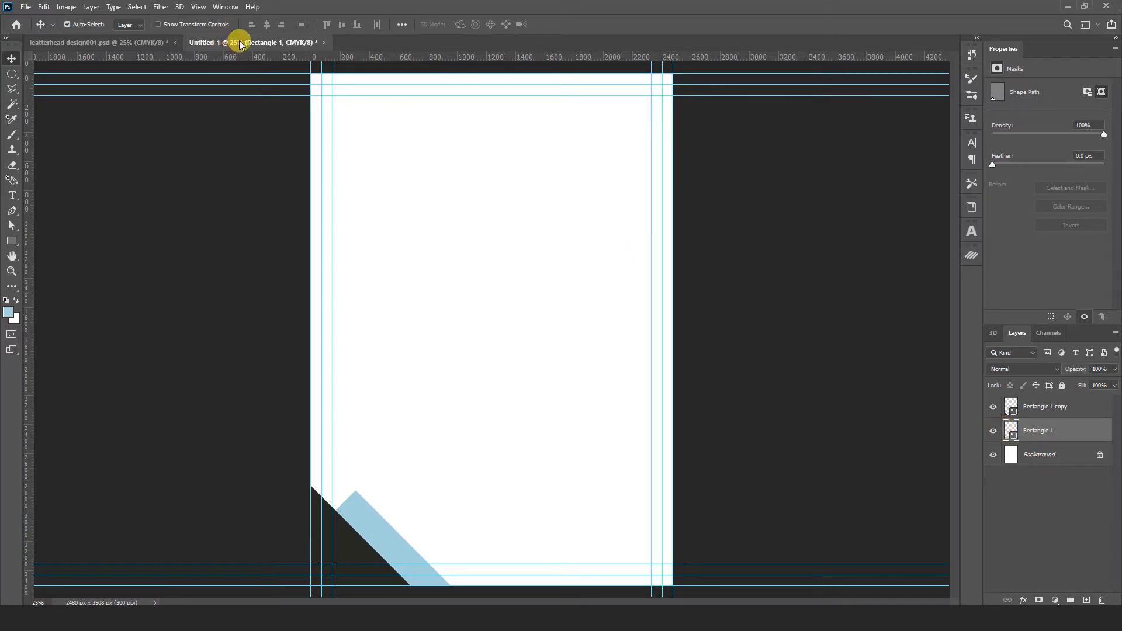
{"action": "left_click_drag", "start_coordinate": [239, 44], "coordinate": [300, 111]}
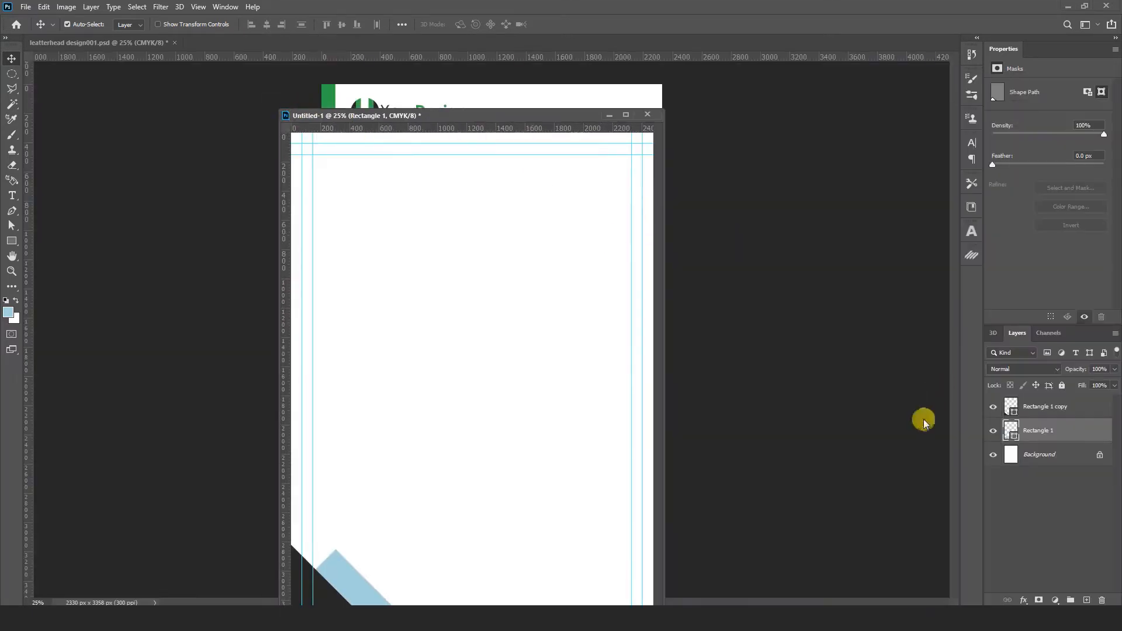
{"action": "double_click", "coordinate": [1011, 432]}
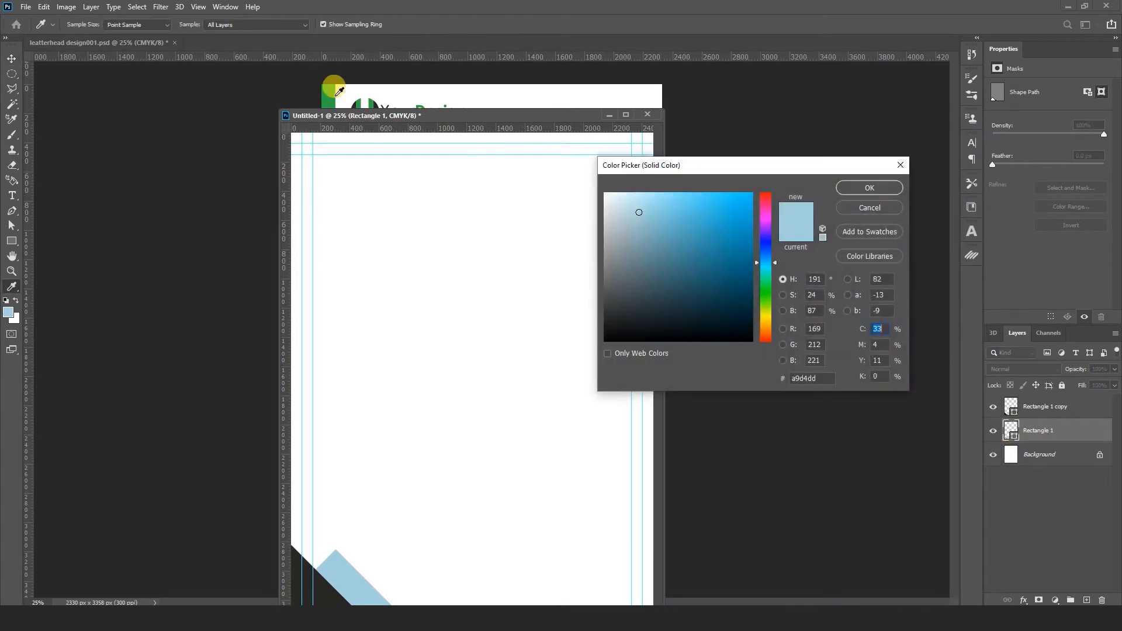
{"action": "left_click", "coordinate": [333, 86]}
{"action": "left_click", "coordinate": [854, 194]}
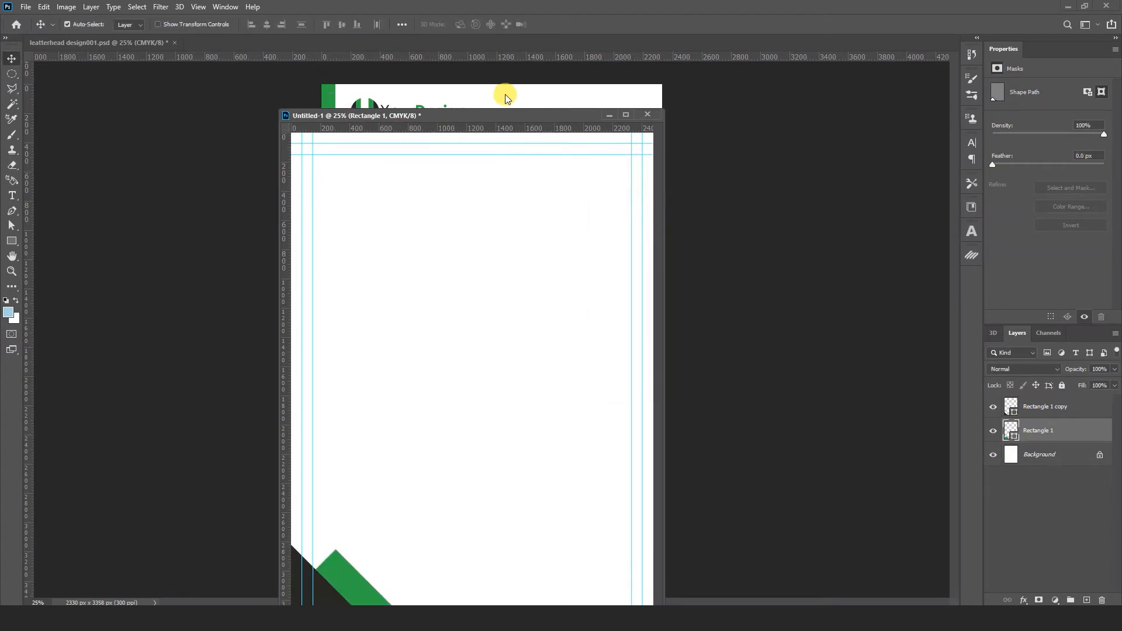
{"action": "left_click_drag", "start_coordinate": [476, 113], "coordinate": [415, 52]}
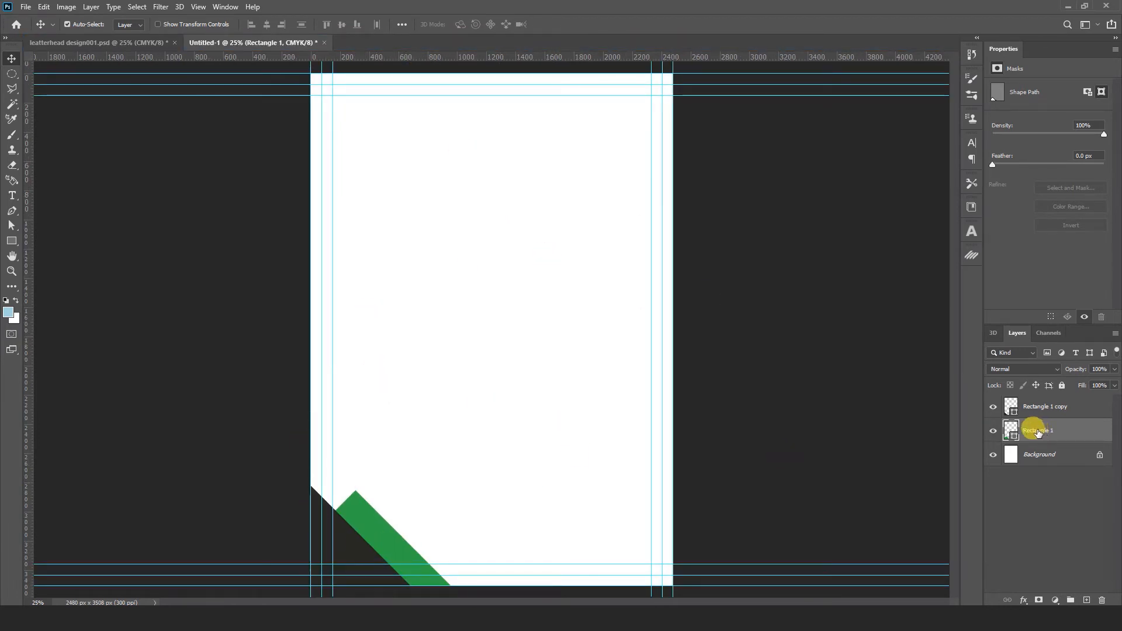
{"action": "left_click_drag", "start_coordinate": [1038, 432], "coordinate": [1041, 403]}
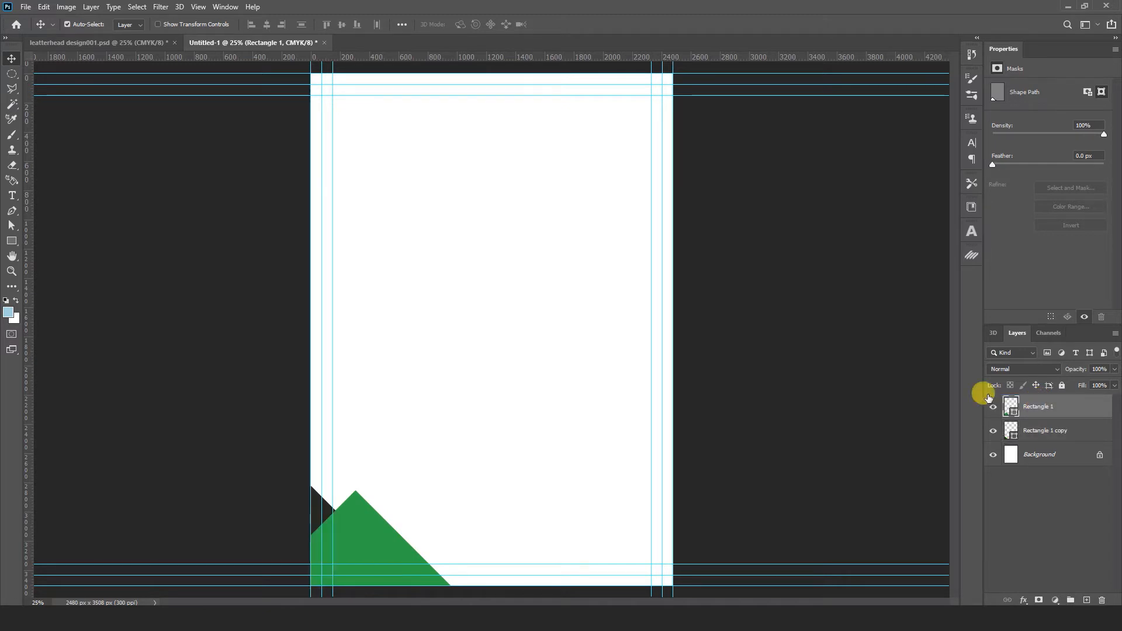
{"action": "left_click", "coordinate": [475, 517]}
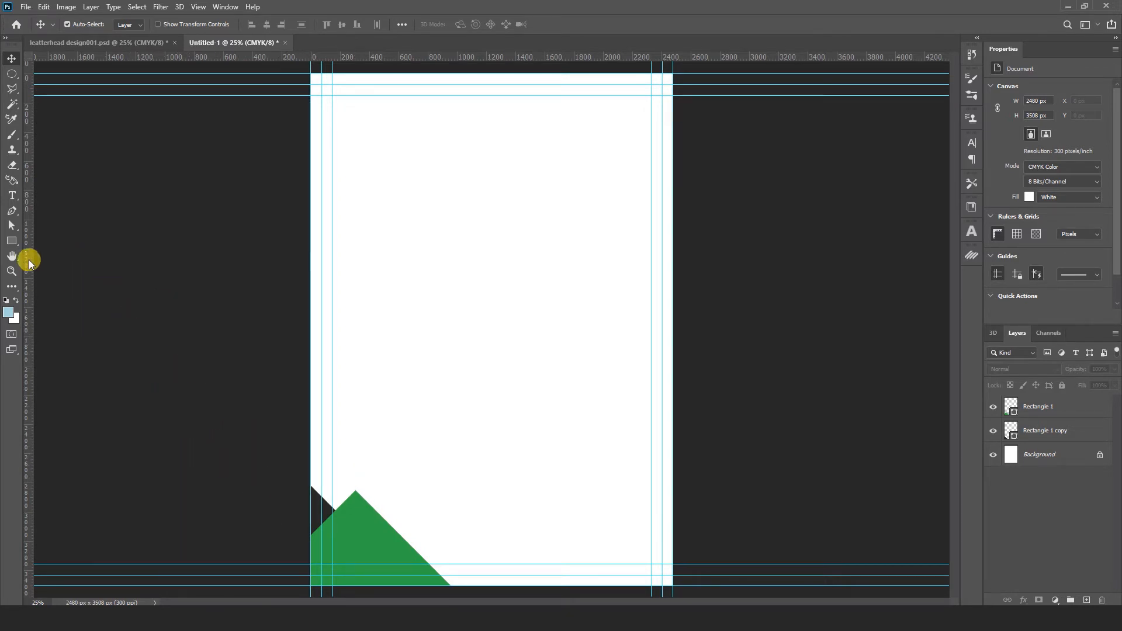
Draw a footer rectangle of about 1942 × 374 px across the page's lower area and fill it with 282828.
{"action": "left_click", "coordinate": [14, 243]}
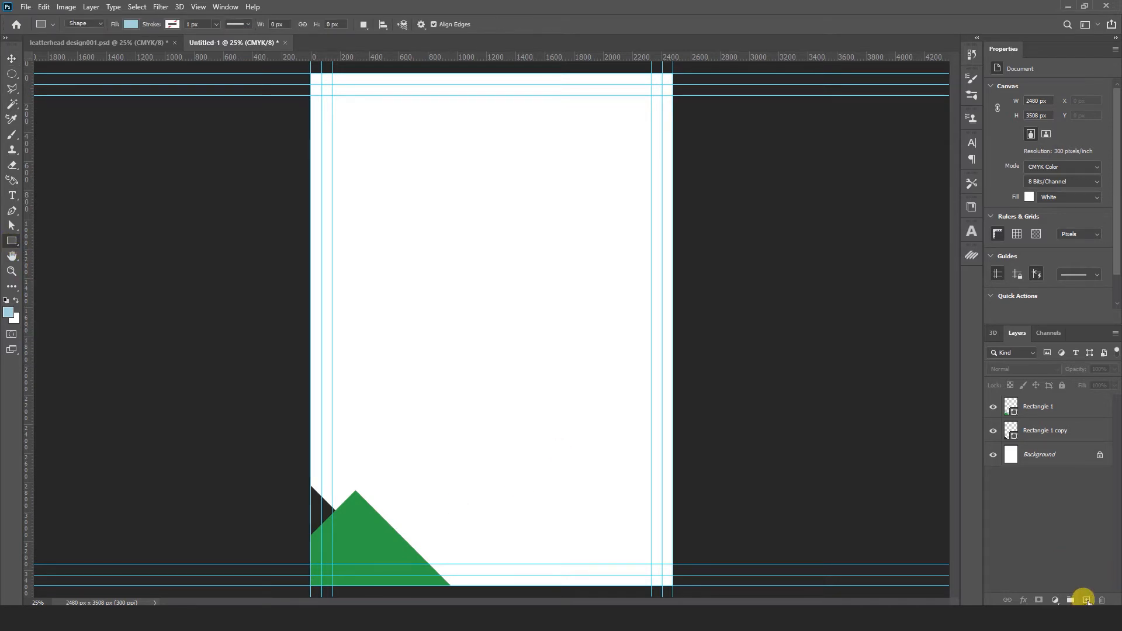
{"action": "left_click", "coordinate": [1087, 600]}
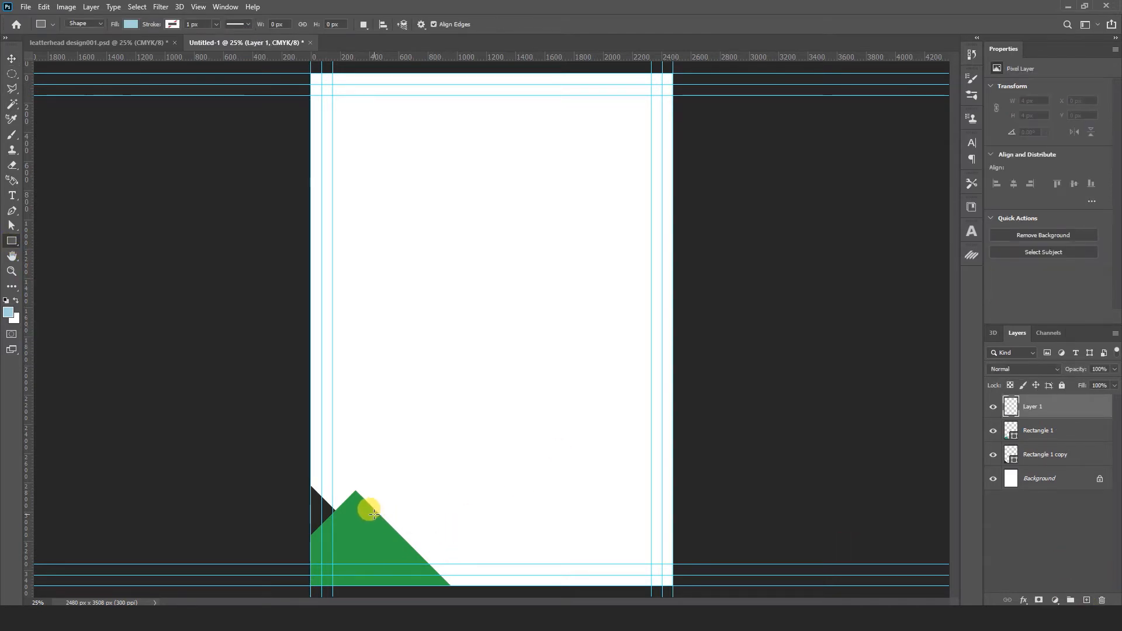
{"action": "left_click_drag", "start_coordinate": [368, 509], "coordinate": [650, 563]}
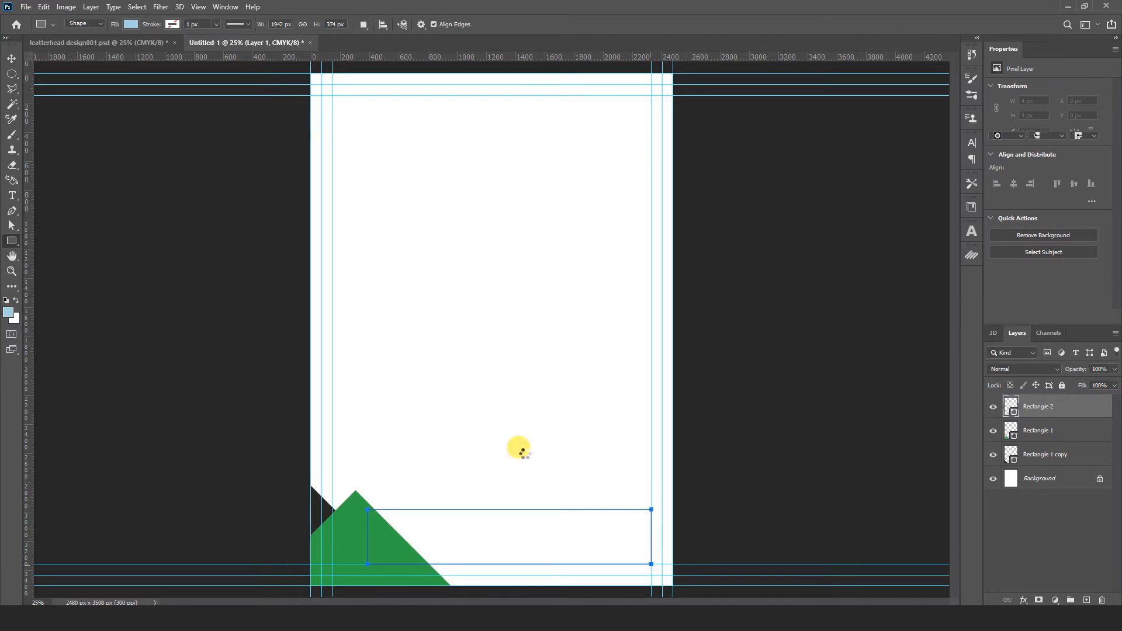
{"action": "double_click", "coordinate": [1009, 403]}
{"action": "left_click", "coordinate": [275, 415]}
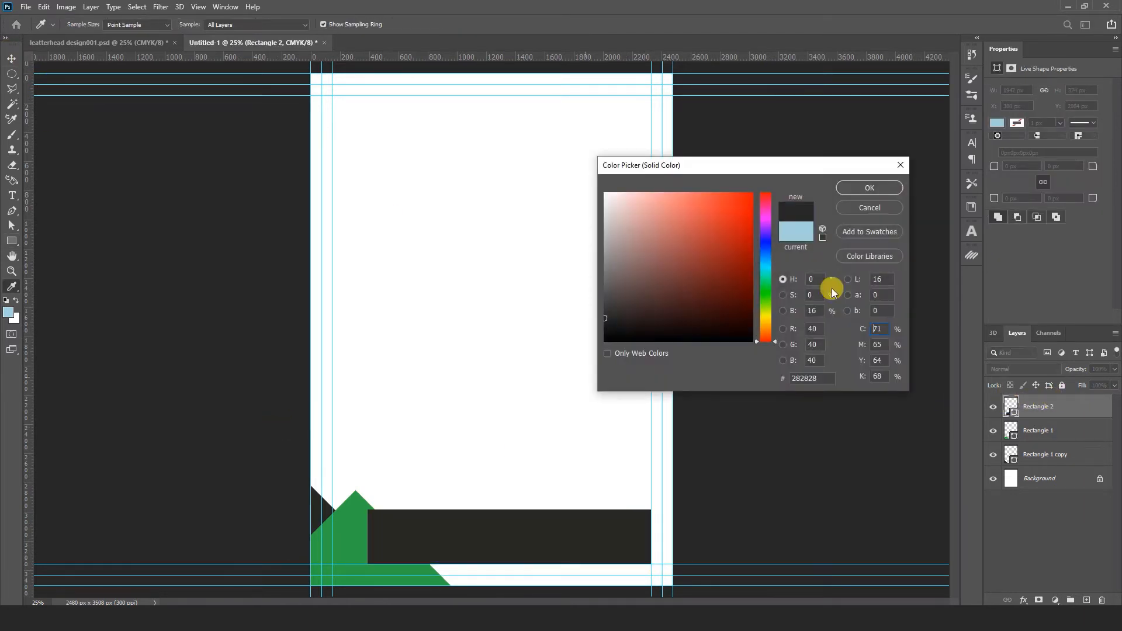
{"action": "left_click", "coordinate": [869, 188]}
Move the dark footer bar slightly right and slant its left end to follow the green triangle's right edge, converting it to a regular path.
{"action": "left_click", "coordinate": [12, 59]}
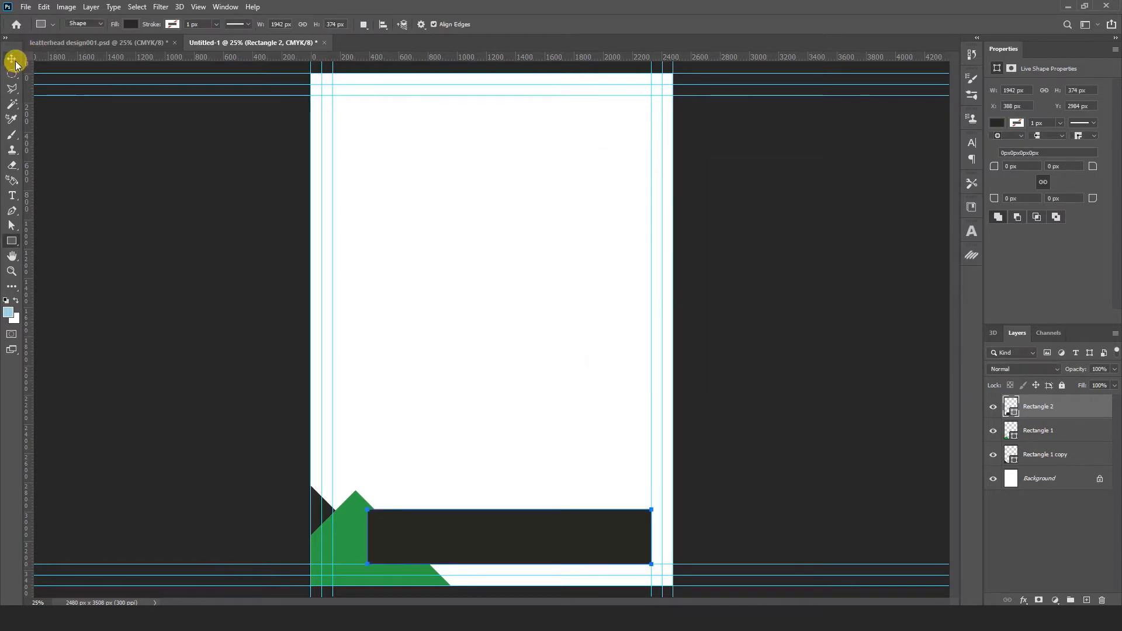
{"action": "key", "text": "ctrl+plus"}
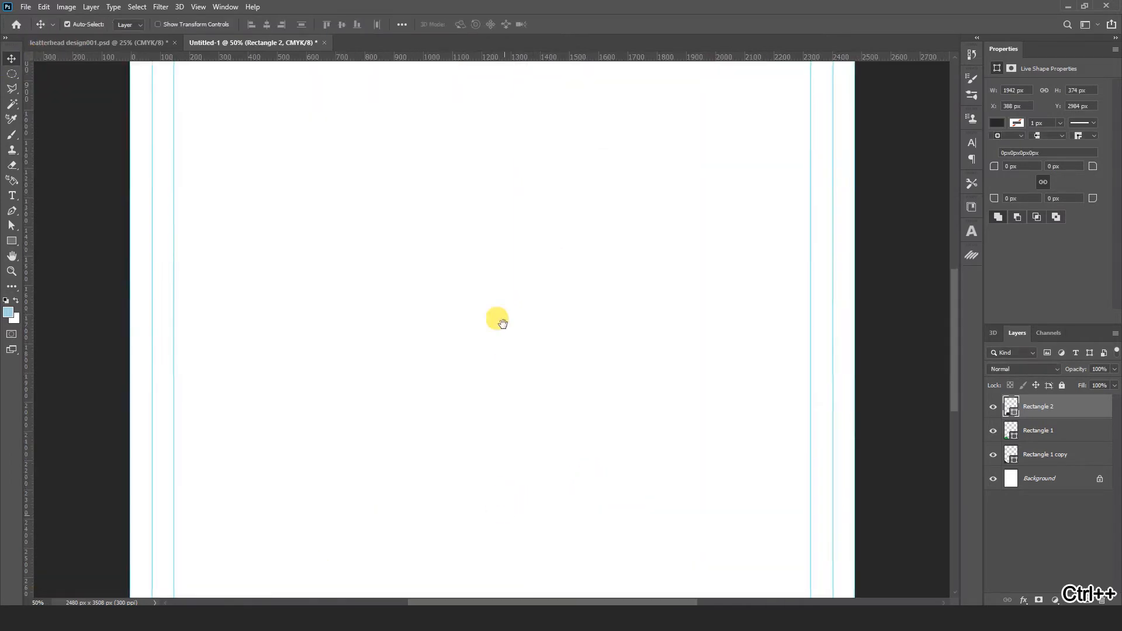
{"action": "left_click_drag", "start_coordinate": [499, 318], "coordinate": [472, 215]}
{"action": "left_click_drag", "start_coordinate": [342, 466], "coordinate": [361, 466]}
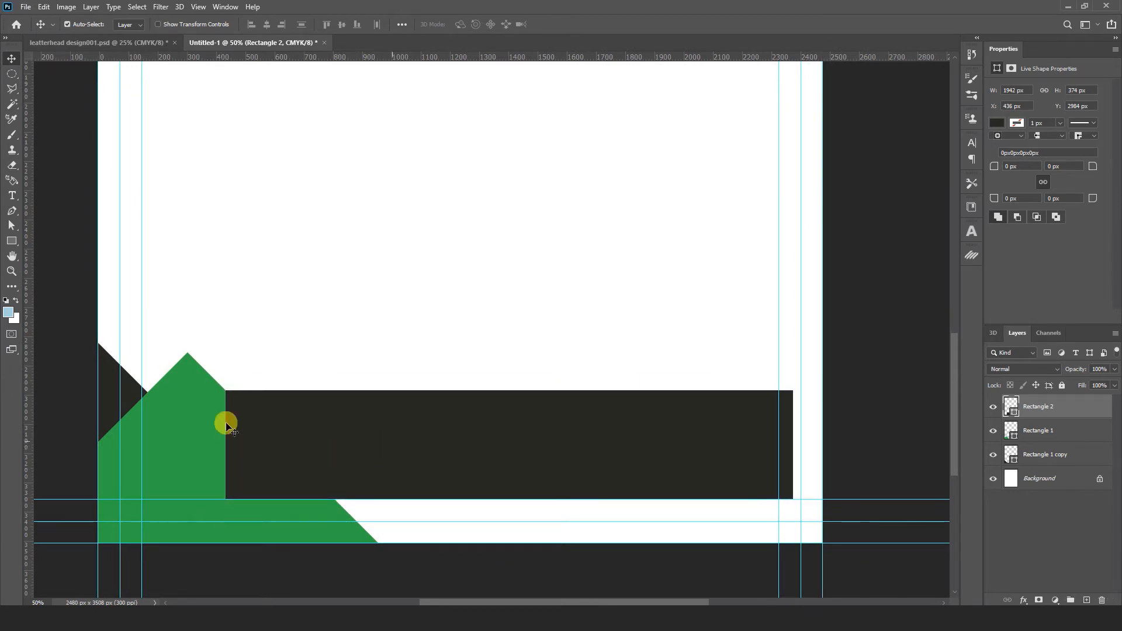
{"action": "left_click", "coordinate": [11, 225]}
{"action": "left_click", "coordinate": [255, 461]}
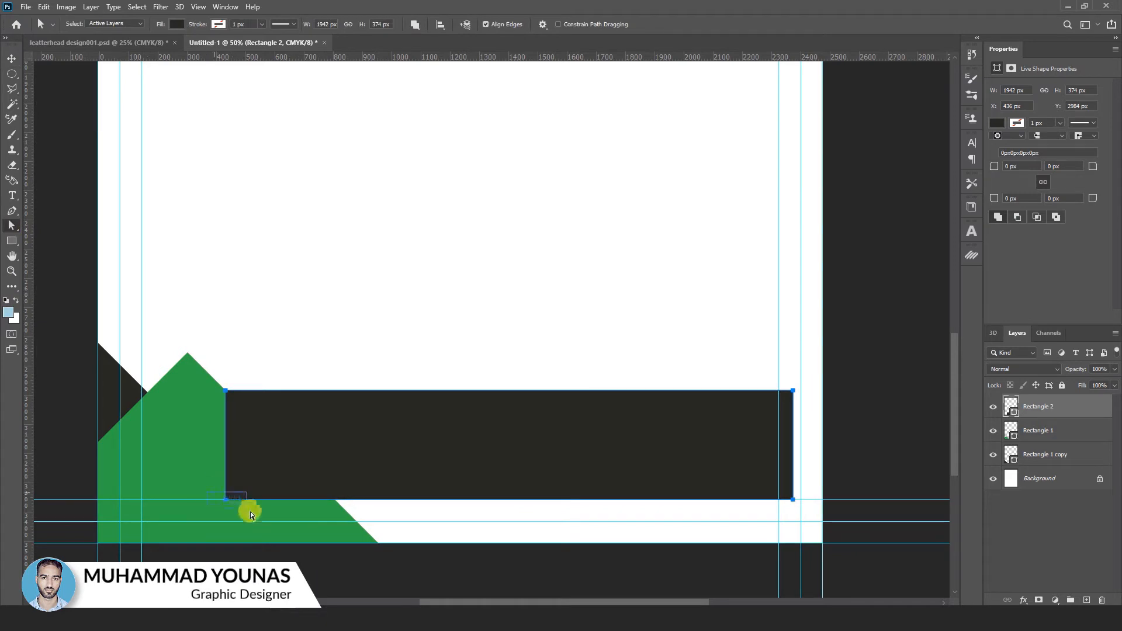
{"action": "left_click_drag", "start_coordinate": [250, 514], "coordinate": [328, 503]}
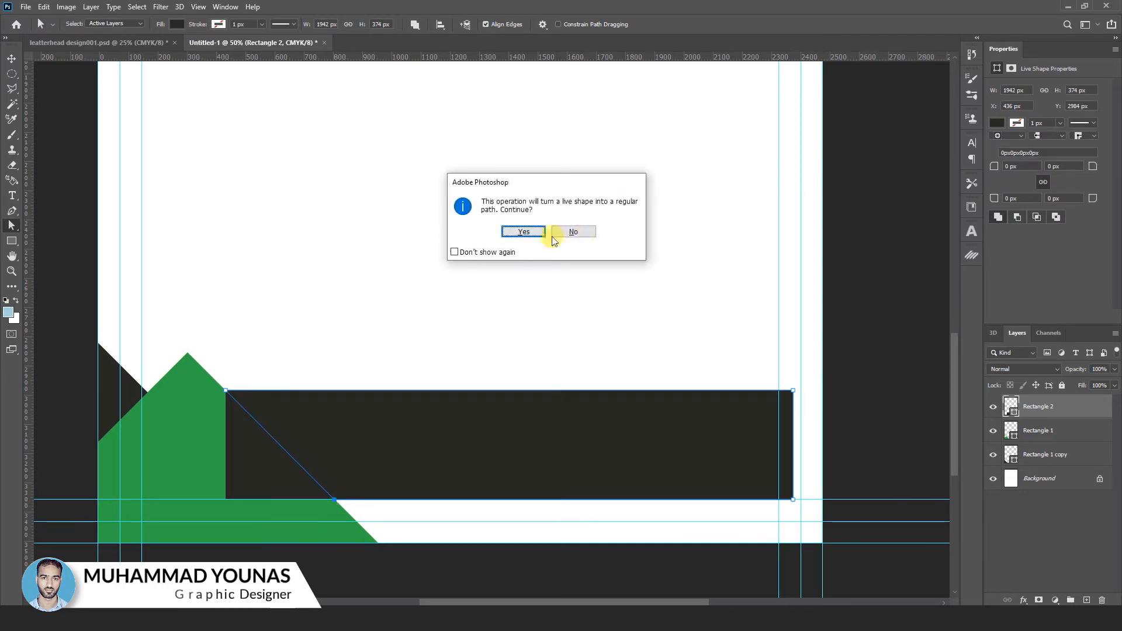
{"action": "left_click", "coordinate": [523, 231]}
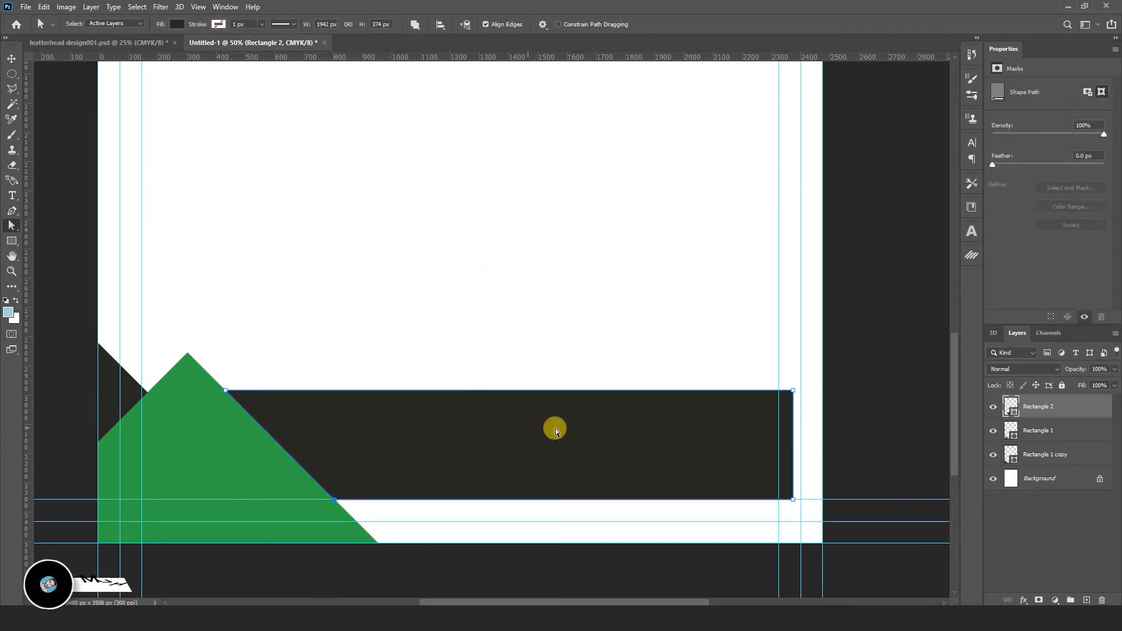
{"action": "left_click", "coordinate": [11, 59]}
{"action": "left_click", "coordinate": [523, 350]}
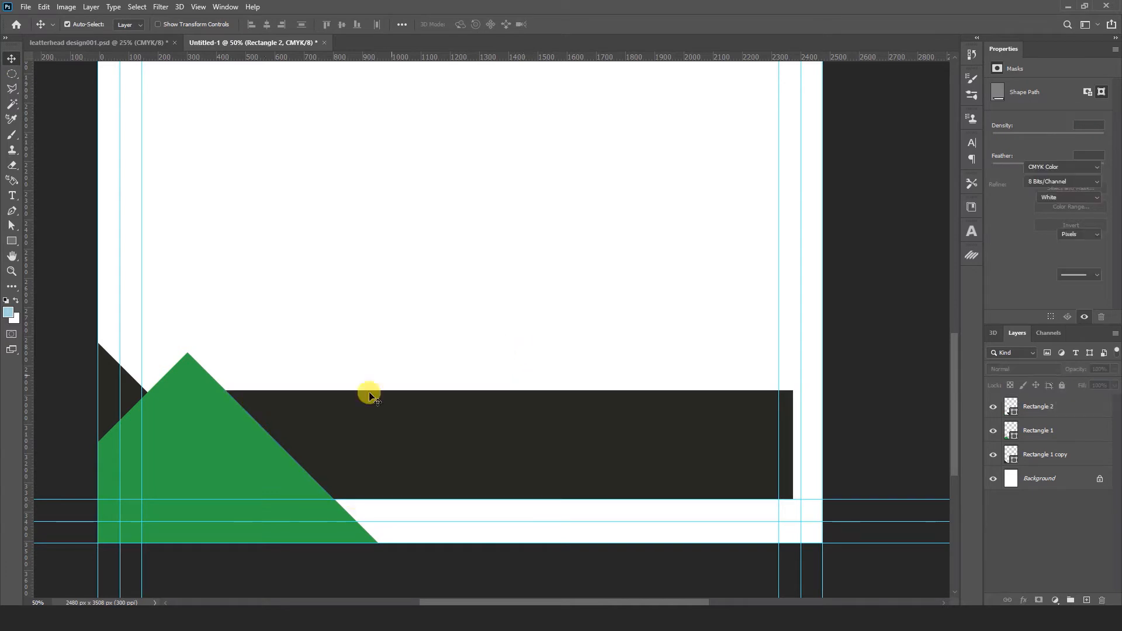
Move the dark bar left over the green triangle and stretch its right end to the middle right guide, about 2099 px wide.
{"action": "left_click_drag", "start_coordinate": [676, 462], "coordinate": [639, 465]}
{"action": "left_click", "coordinate": [11, 225]}
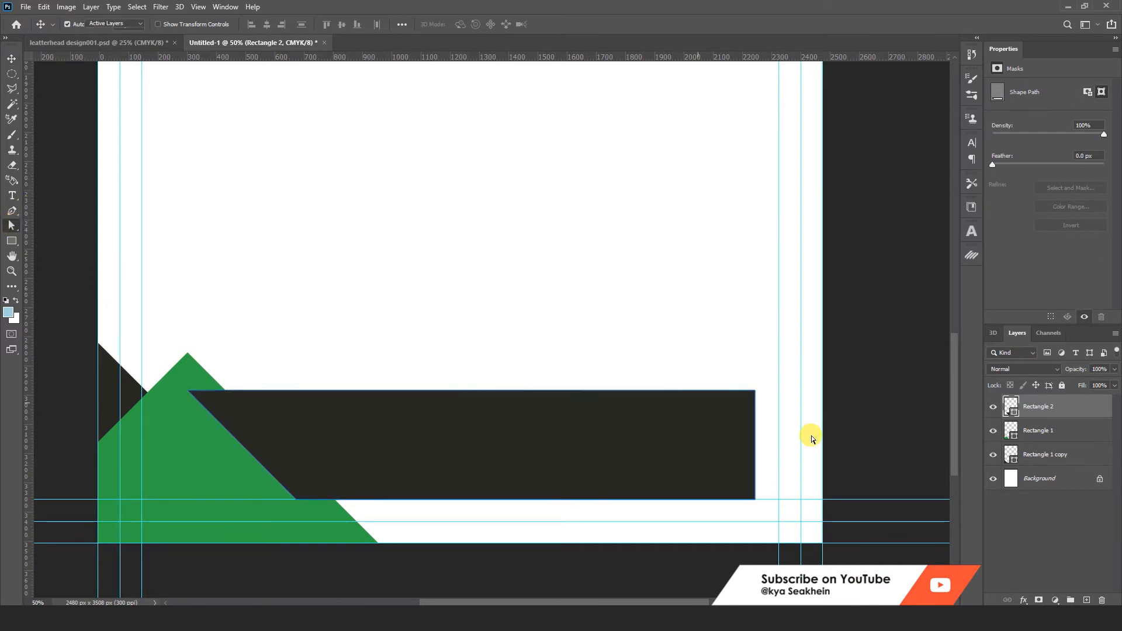
{"action": "left_click_drag", "start_coordinate": [732, 375], "coordinate": [754, 503]}
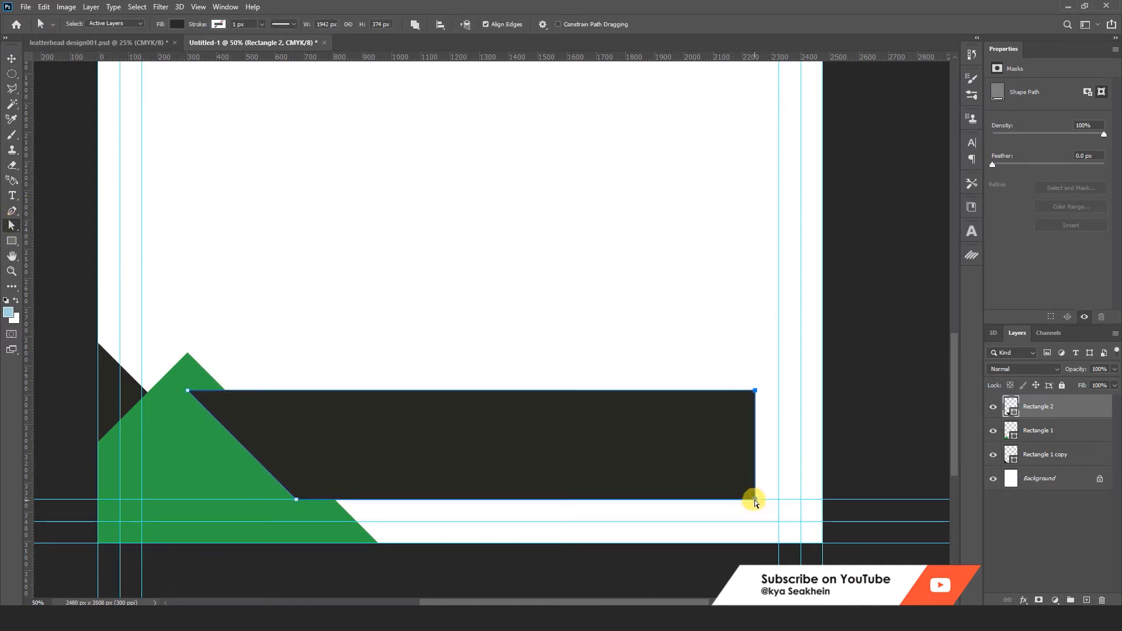
{"action": "left_click_drag", "start_coordinate": [738, 371], "coordinate": [800, 504]}
{"action": "left_click", "coordinate": [11, 59]}
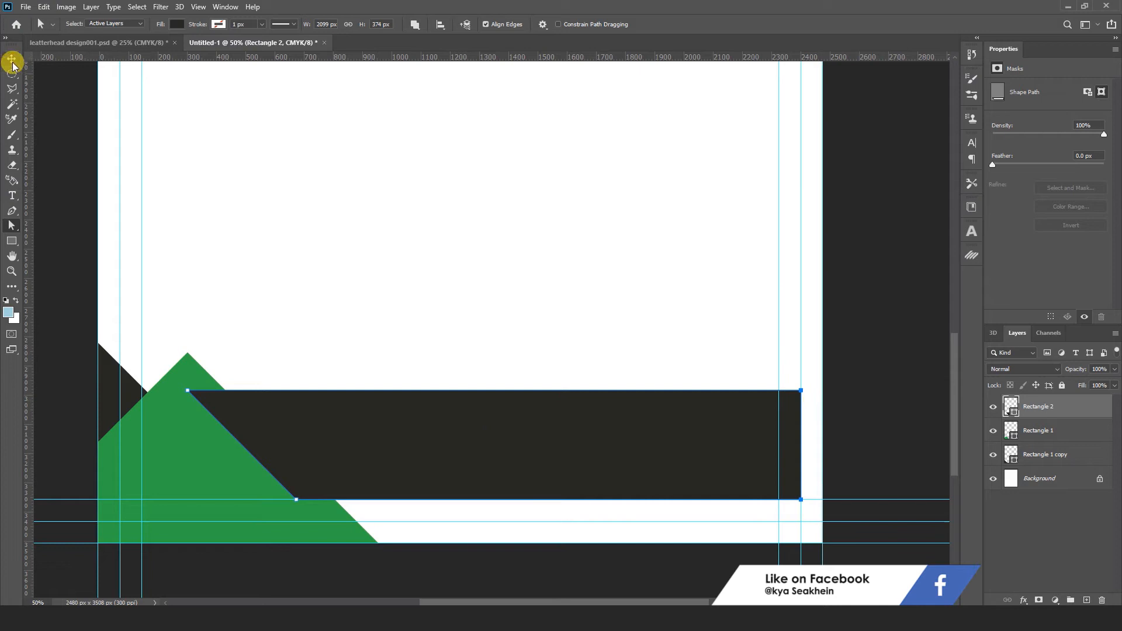
{"action": "left_click", "coordinate": [481, 303]}
Duplicate the dark footer bar and shift the copy right until it reaches the page's right edge.
{"action": "left_click", "coordinate": [417, 481]}
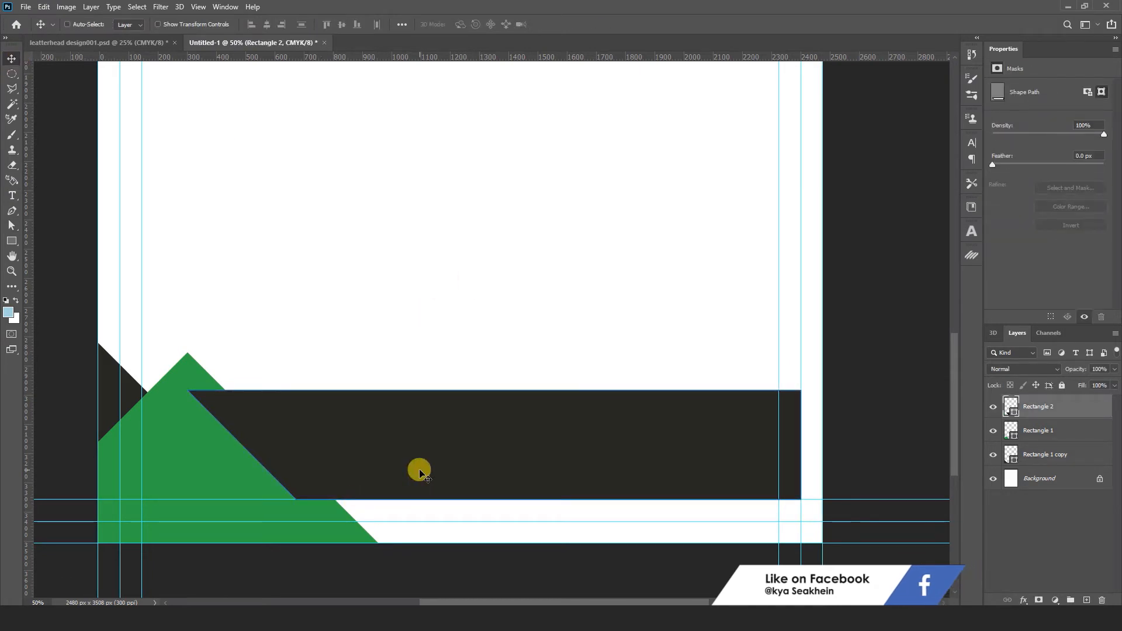
{"action": "key", "text": "ctrl+j"}
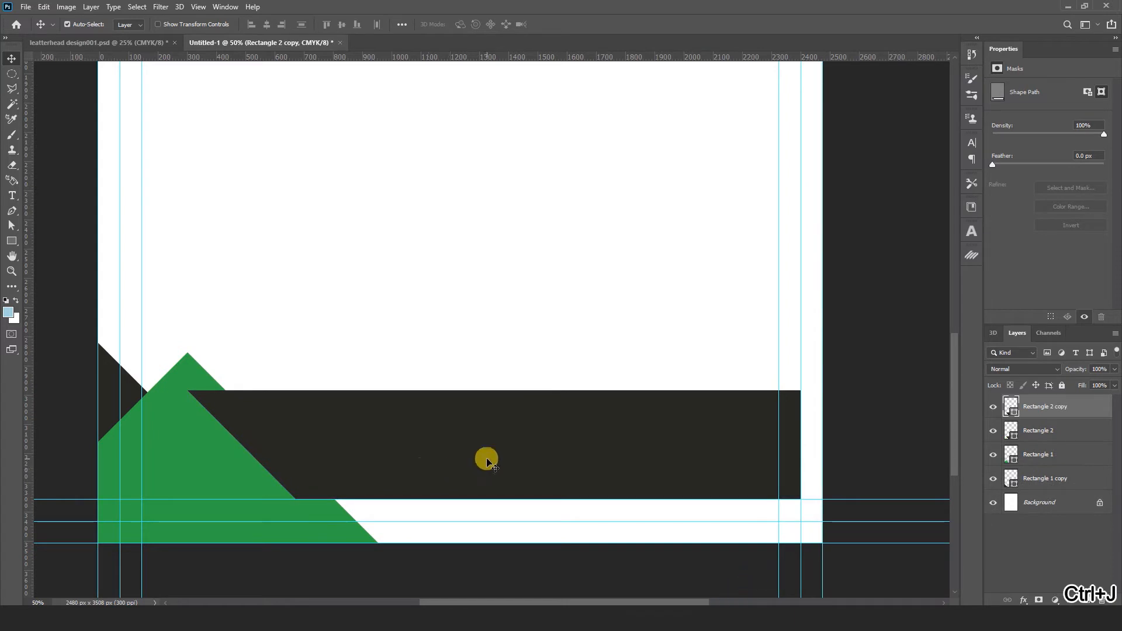
{"action": "left_click_drag", "start_coordinate": [486, 458], "coordinate": [503, 461]}
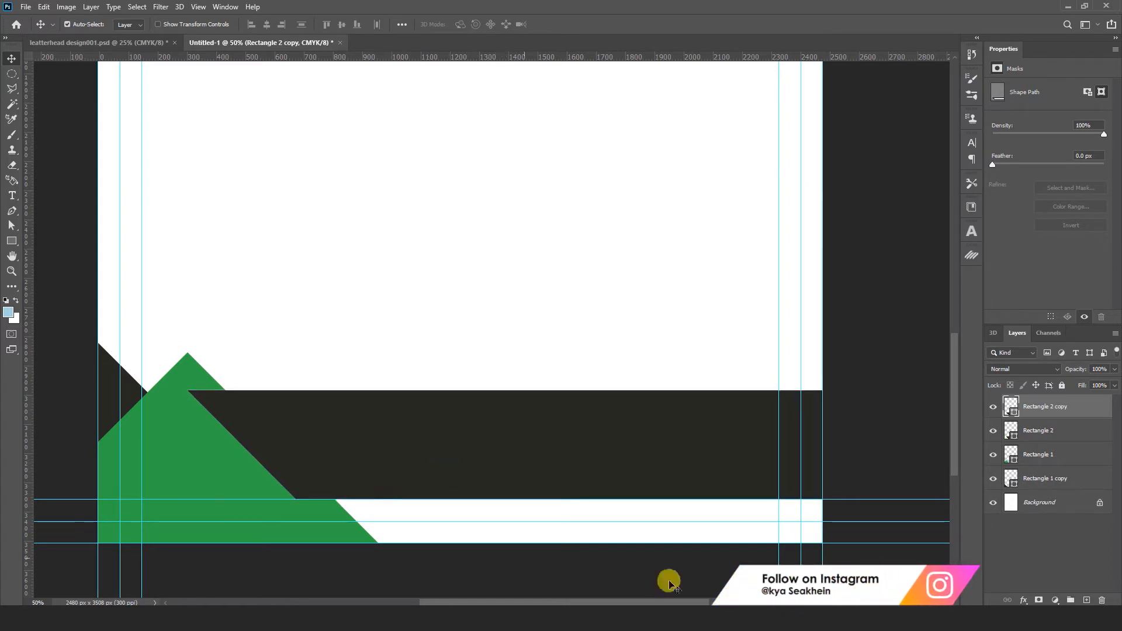
Fill the copied footer bar with the green sampled from the triangle.
{"action": "double_click", "coordinate": [1005, 404]}
{"action": "left_click", "coordinate": [160, 453]}
{"action": "key", "text": "Return"}
{"action": "left_click", "coordinate": [441, 454]}
{"action": "key", "text": "ctrl+z"}
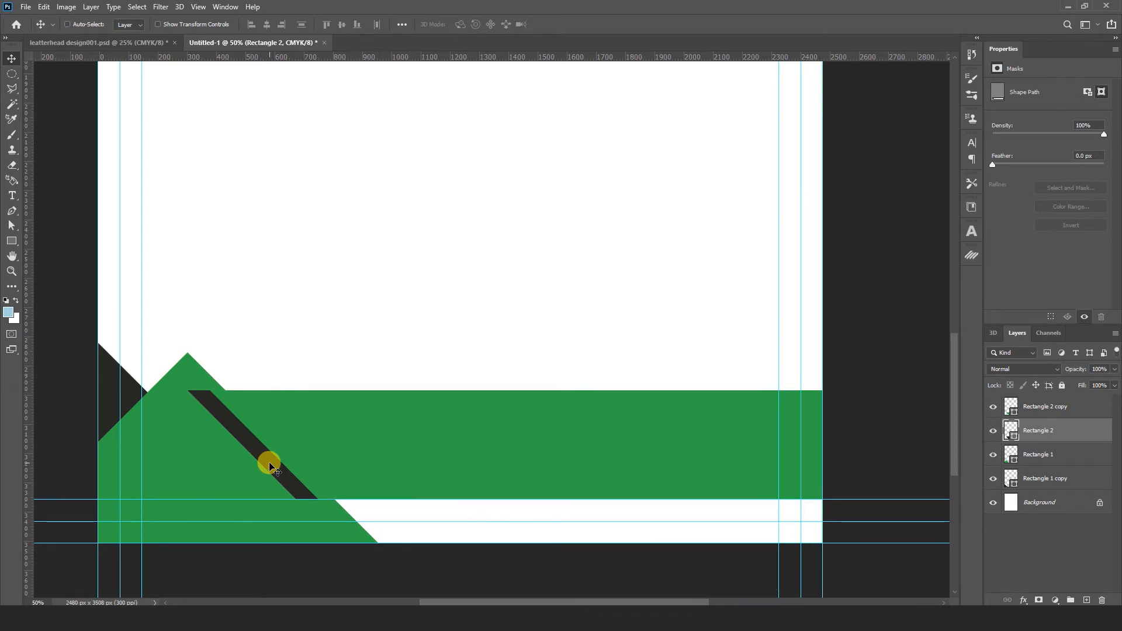
Bring the dark footer bar in front of the green bar and triangle, leaving everything deselected.
{"action": "key", "text": "ctrl+shift+bracketright"}
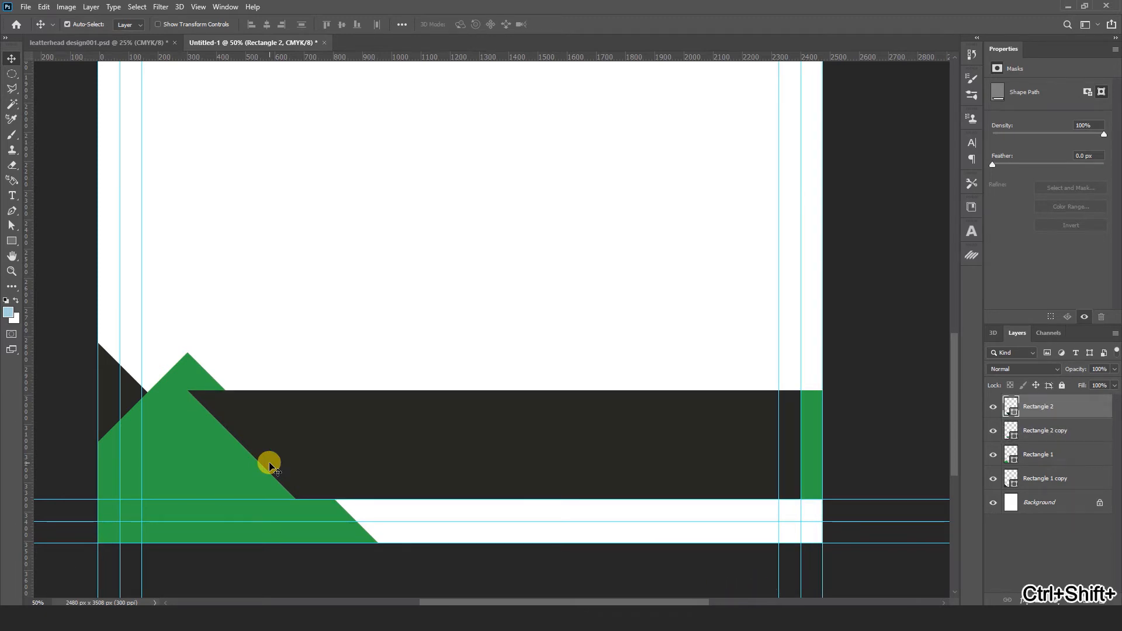
{"action": "key", "text": "ctrl+minus"}
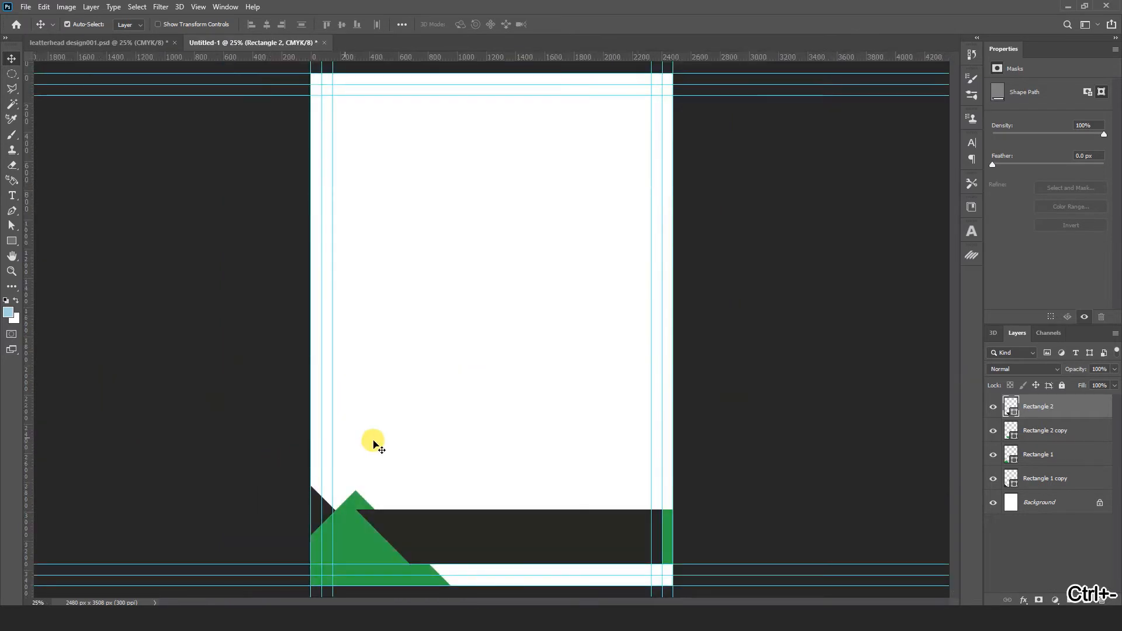
{"action": "left_click", "coordinate": [491, 433]}
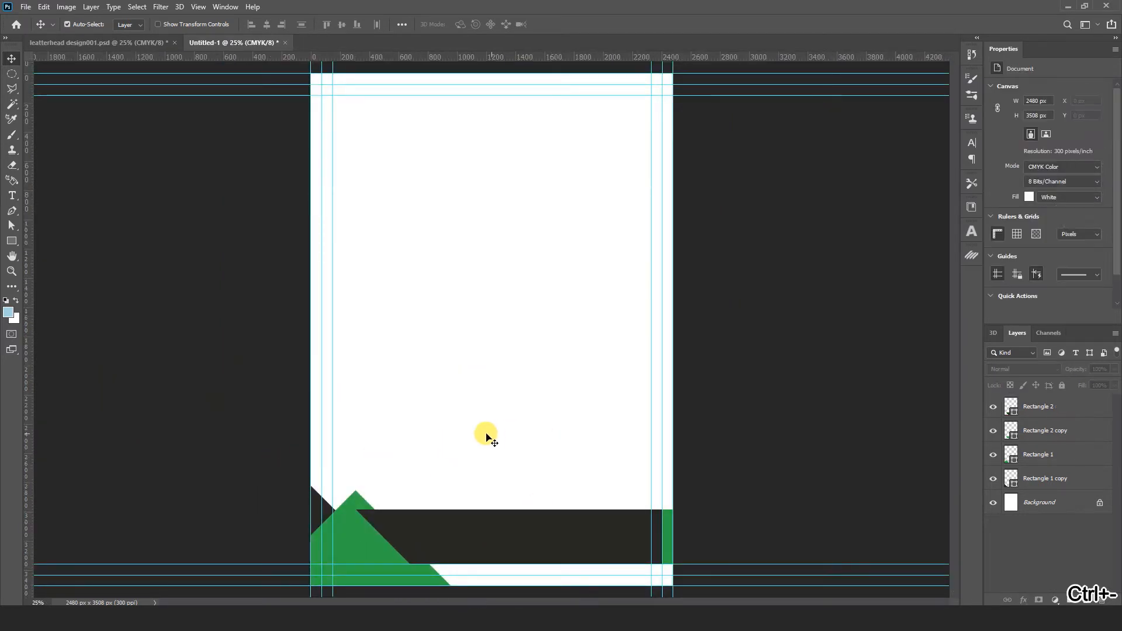
Check the finished letterhead for reference, and draw a 75 × 2956 px rectangle down the new page's left edge from its top corner.
{"action": "left_click", "coordinate": [115, 44]}
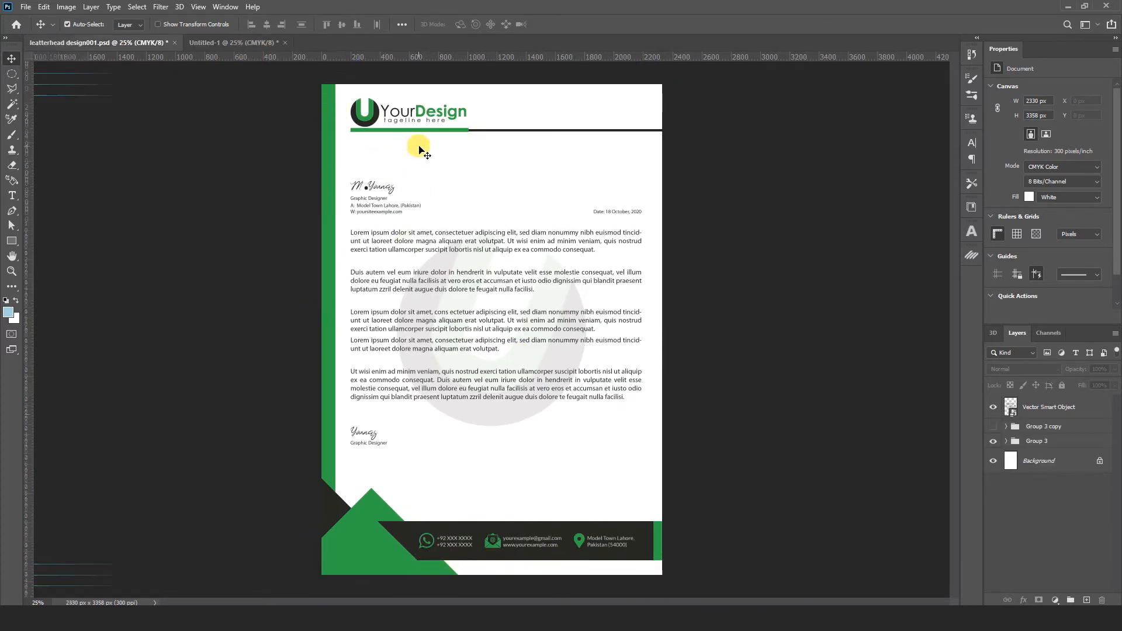
{"action": "key", "text": "ctrl+Tab"}
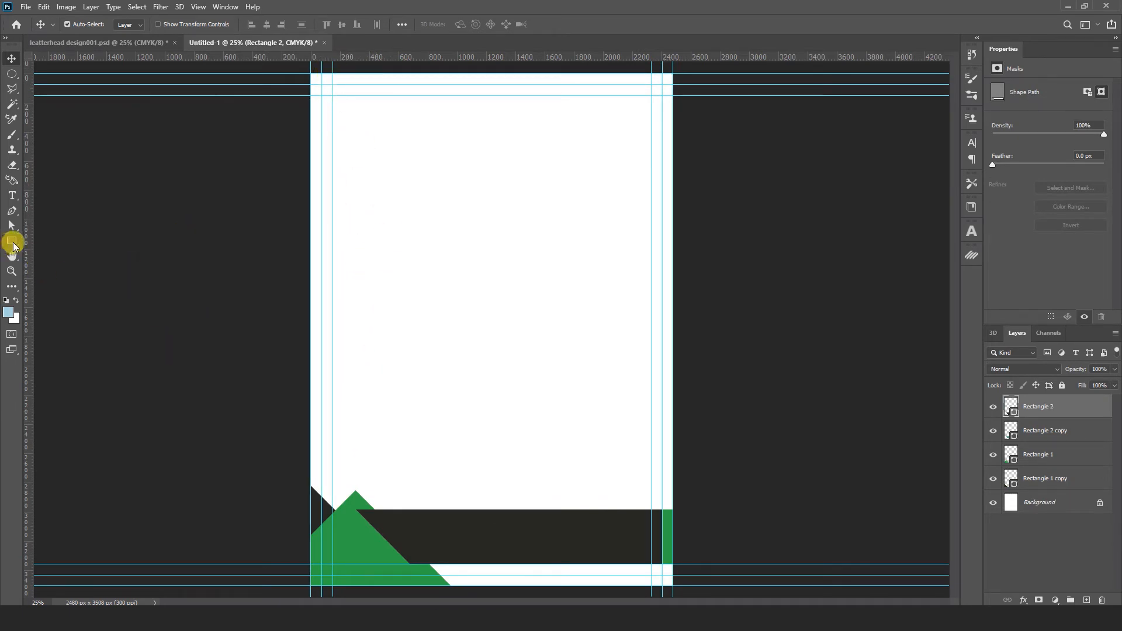
{"action": "left_click", "coordinate": [12, 244]}
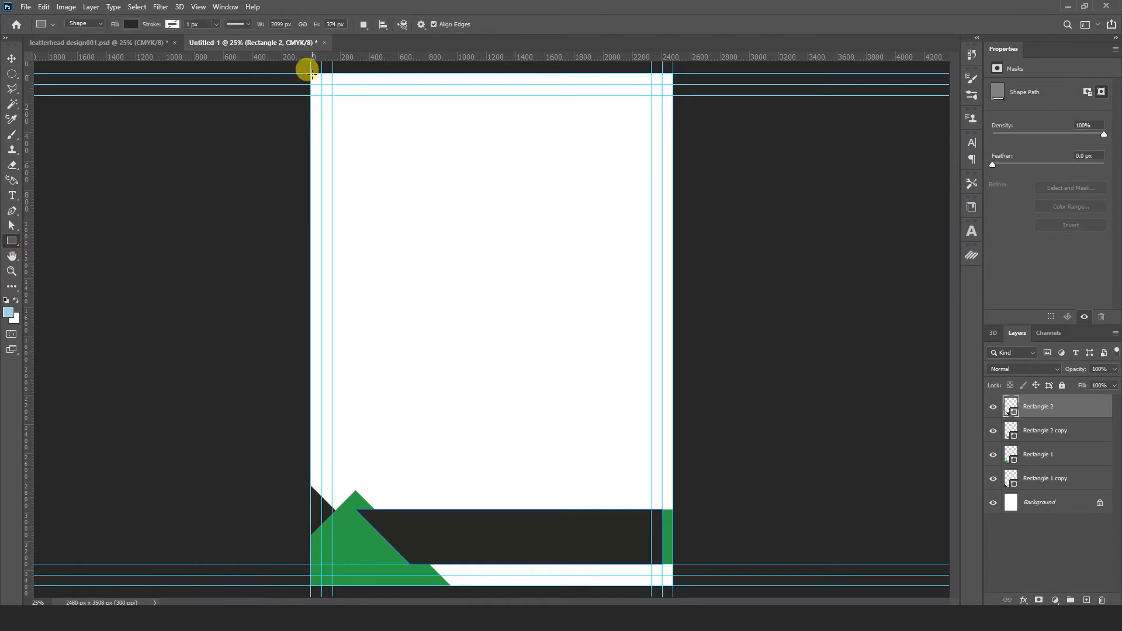
{"action": "left_click_drag", "start_coordinate": [310, 72], "coordinate": [321, 505]}
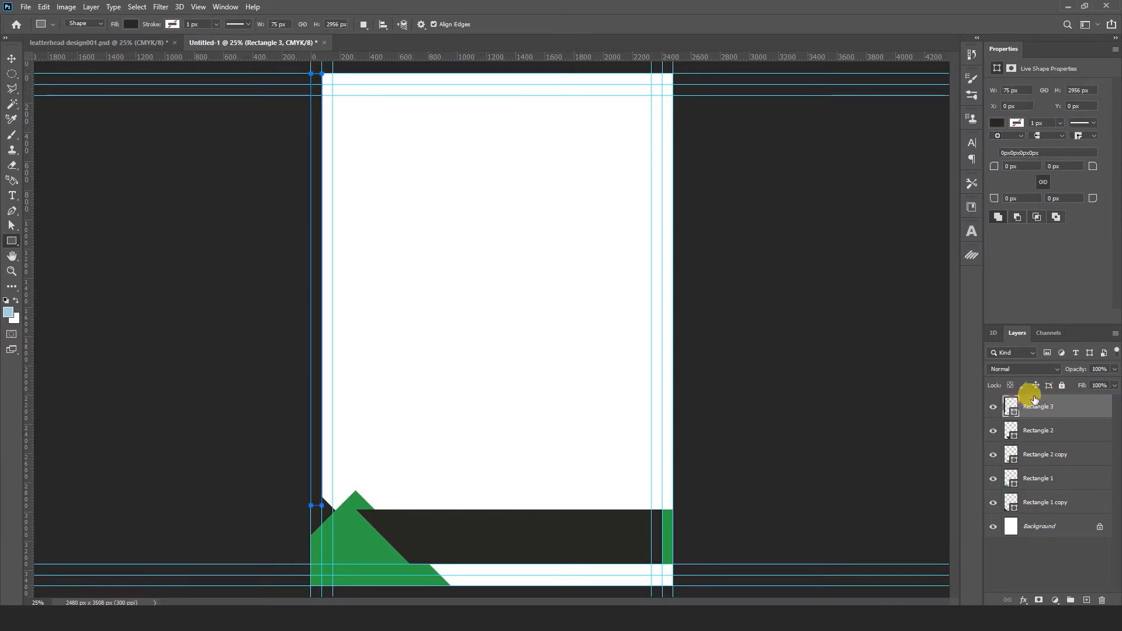
Fill the left strip with the green sampled from the triangle and send it behind the other shapes.
{"action": "double_click", "coordinate": [1010, 403]}
{"action": "left_click", "coordinate": [366, 531]}
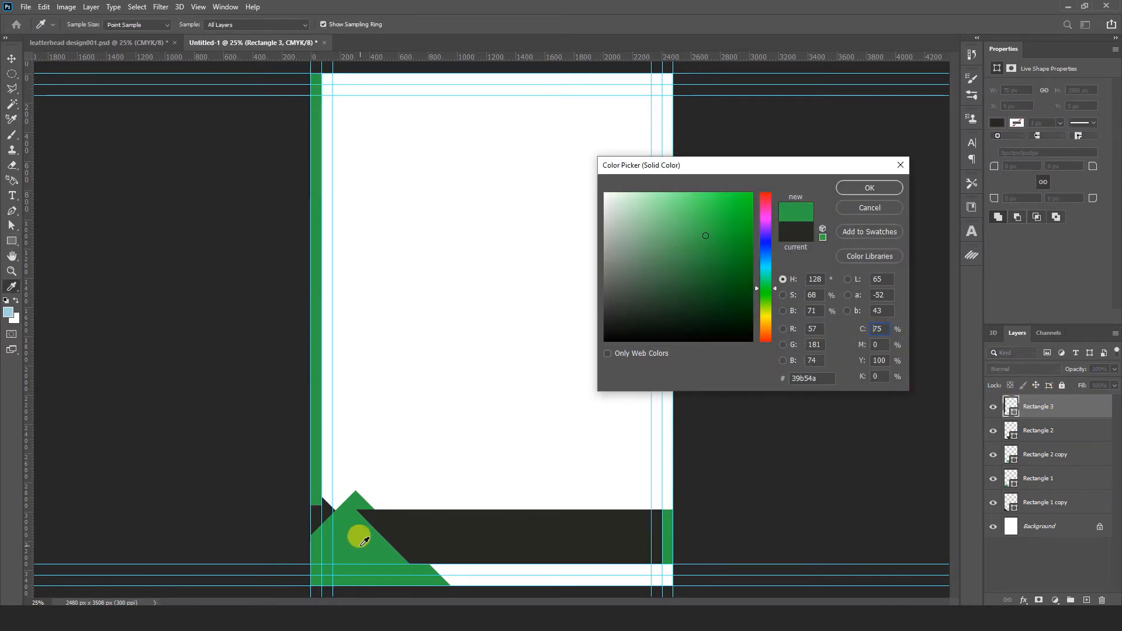
{"action": "left_click", "coordinate": [843, 190]}
{"action": "left_click", "coordinate": [11, 58]}
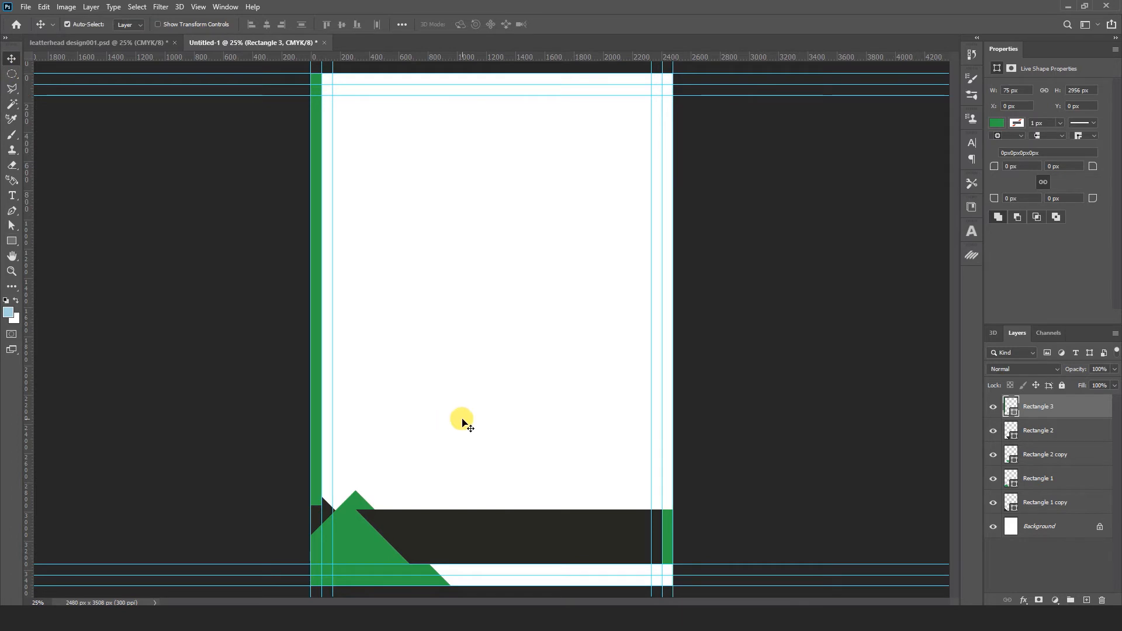
{"action": "key", "text": "ctrl"}
{"action": "key", "text": "ctrl+shift+bracketleft"}
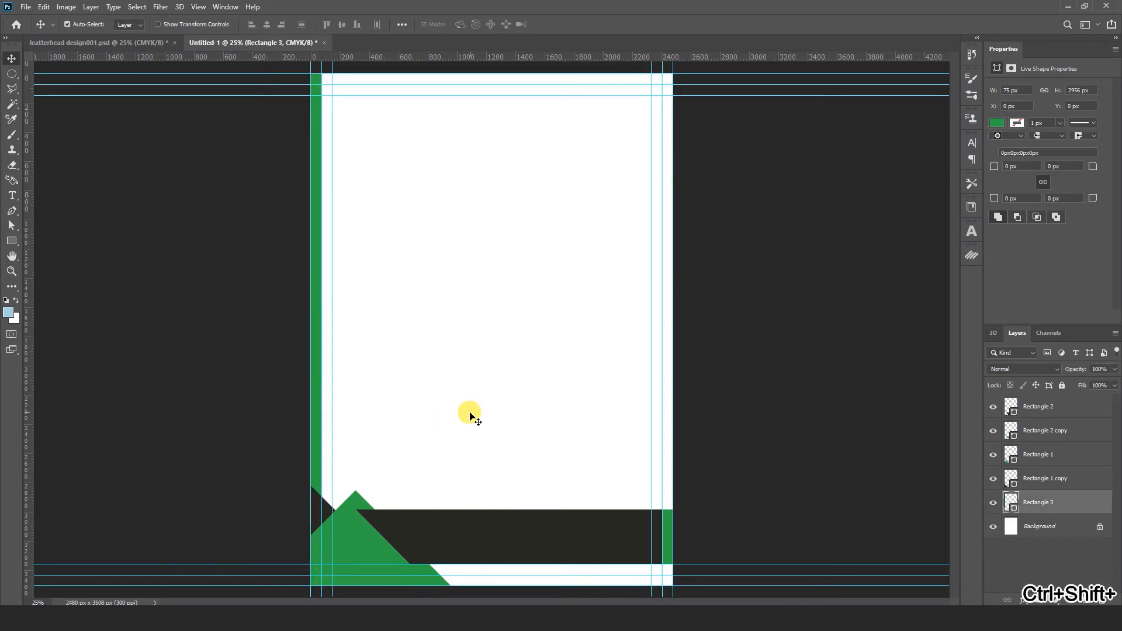
Draw a horizontal green header bar about 726 px wide and 54 px high near the top of the page.
{"action": "key", "text": "ctrl"}
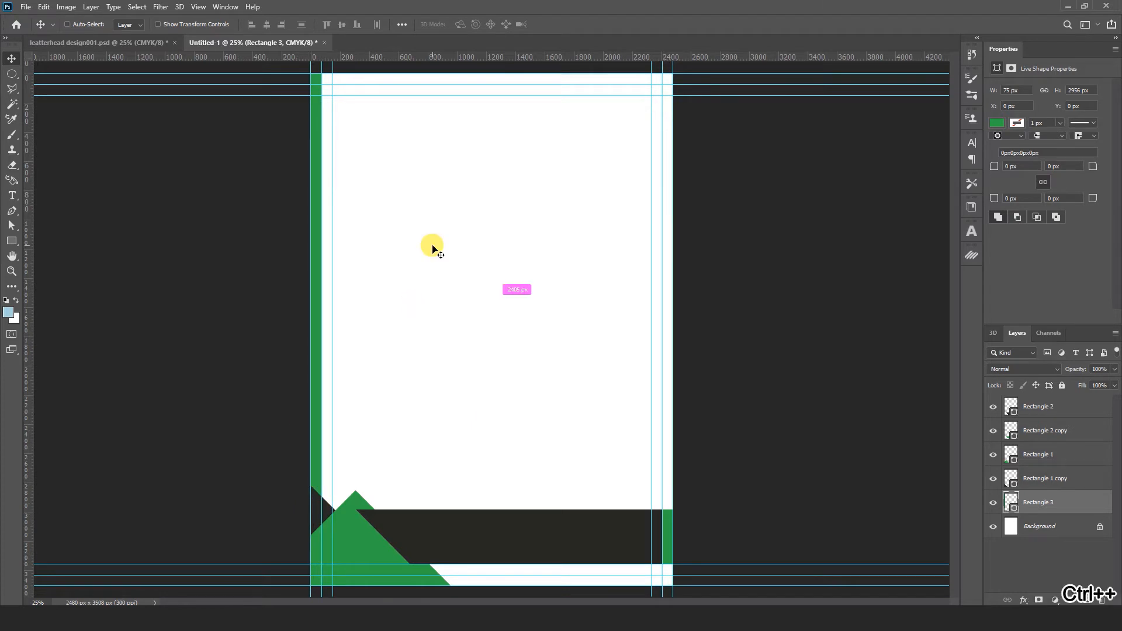
{"action": "key", "text": "ctrl+plus"}
{"action": "scroll", "coordinate": [473, 304], "scroll_direction": "up", "scroll_amount": 5}
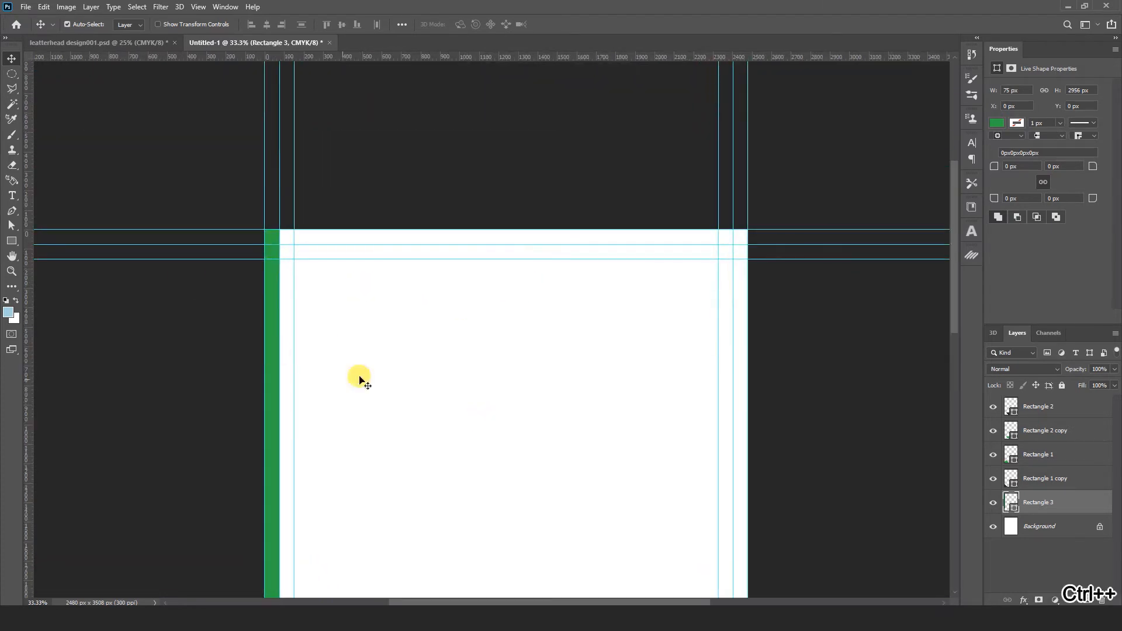
{"action": "left_click", "coordinate": [12, 240]}
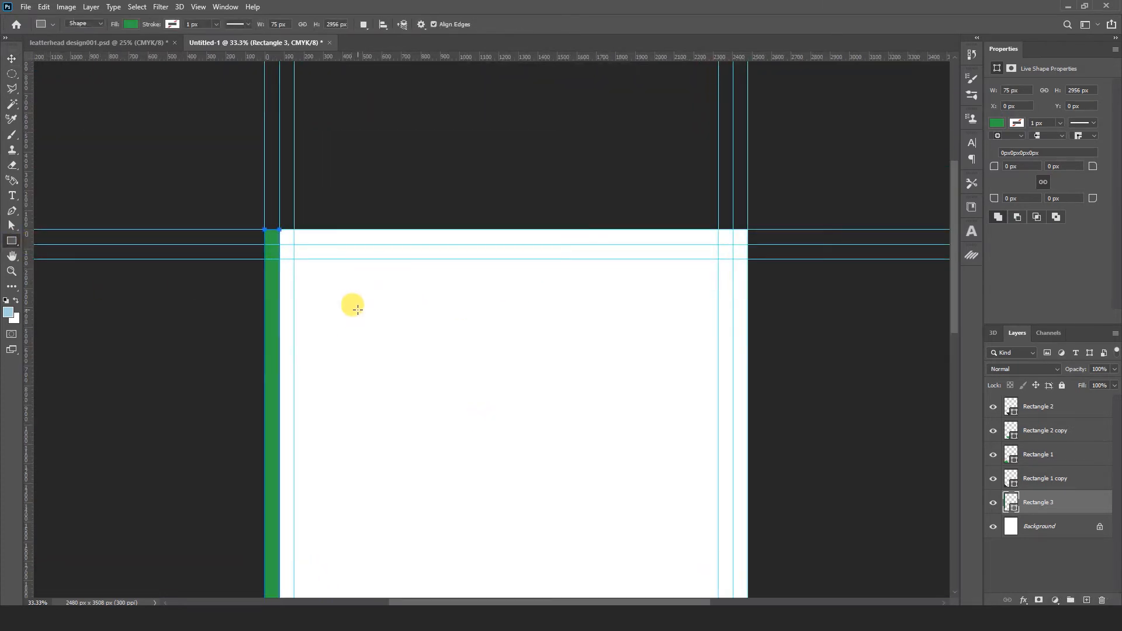
{"action": "left_click_drag", "start_coordinate": [346, 299], "coordinate": [488, 310]}
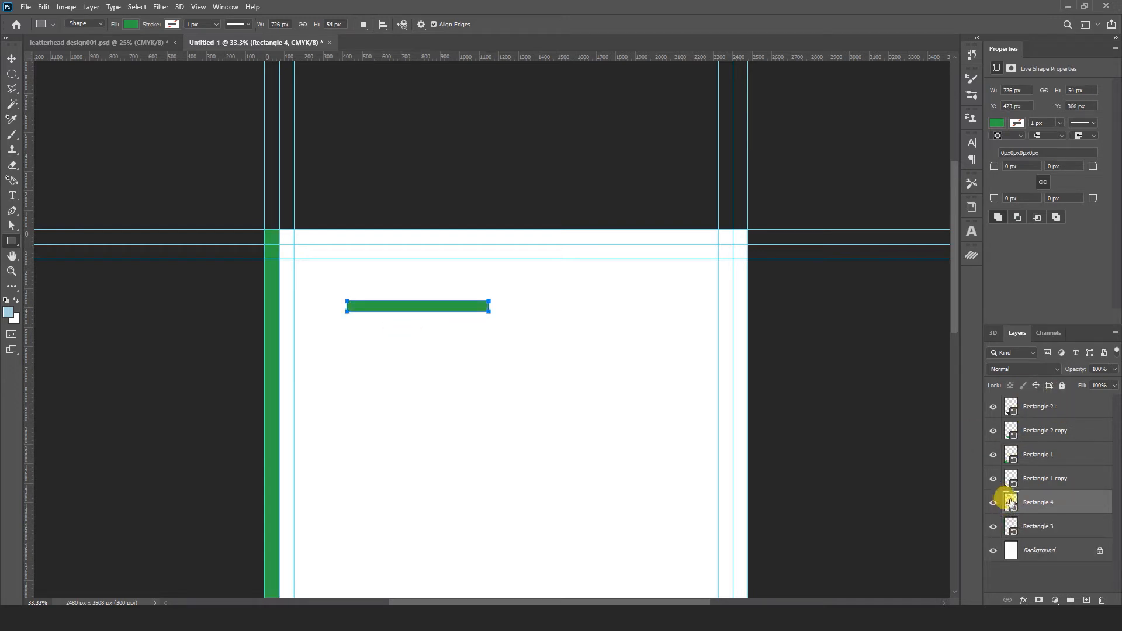
{"action": "double_click", "coordinate": [1009, 501]}
{"action": "key", "text": "Return"}
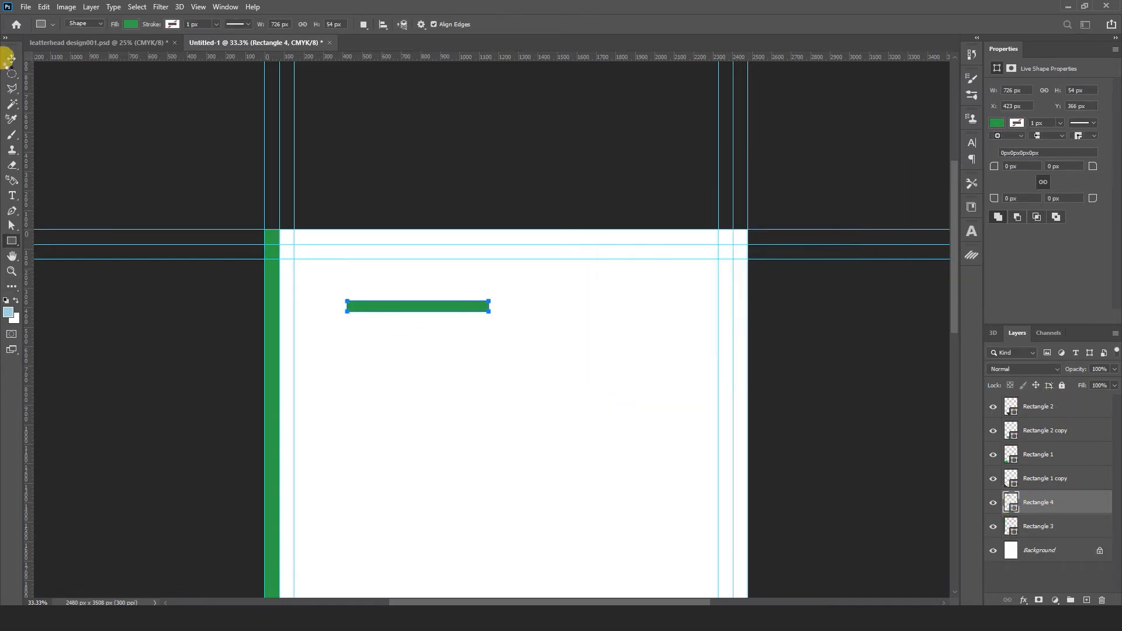
{"action": "left_click", "coordinate": [11, 59]}
{"action": "left_click", "coordinate": [331, 416]}
Draw a thin line about 1643 × 15 px from the green header bar to the page's right edge and fill it with dark grey #282828.
{"action": "left_click", "coordinate": [13, 242]}
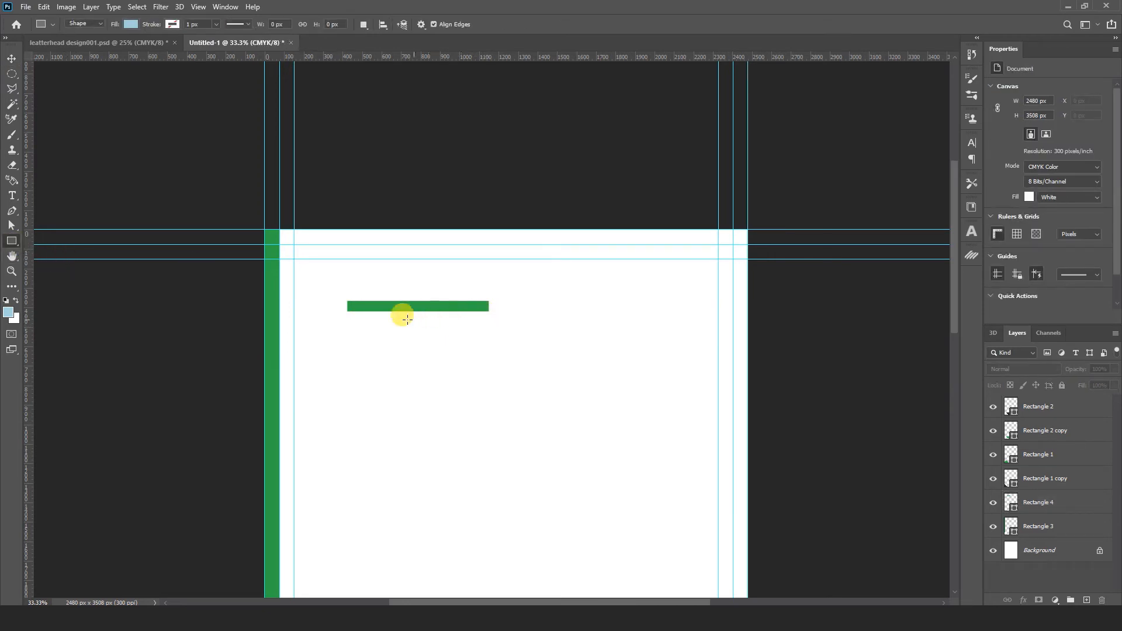
{"action": "left_click_drag", "start_coordinate": [427, 301], "coordinate": [746, 305]}
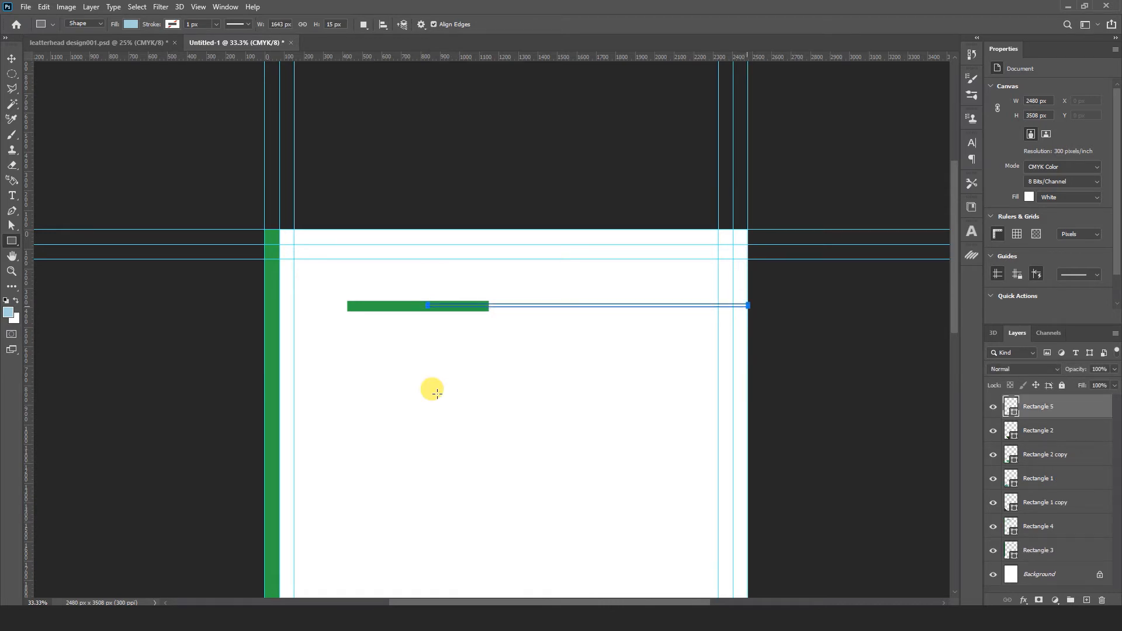
{"action": "left_click", "coordinate": [11, 59]}
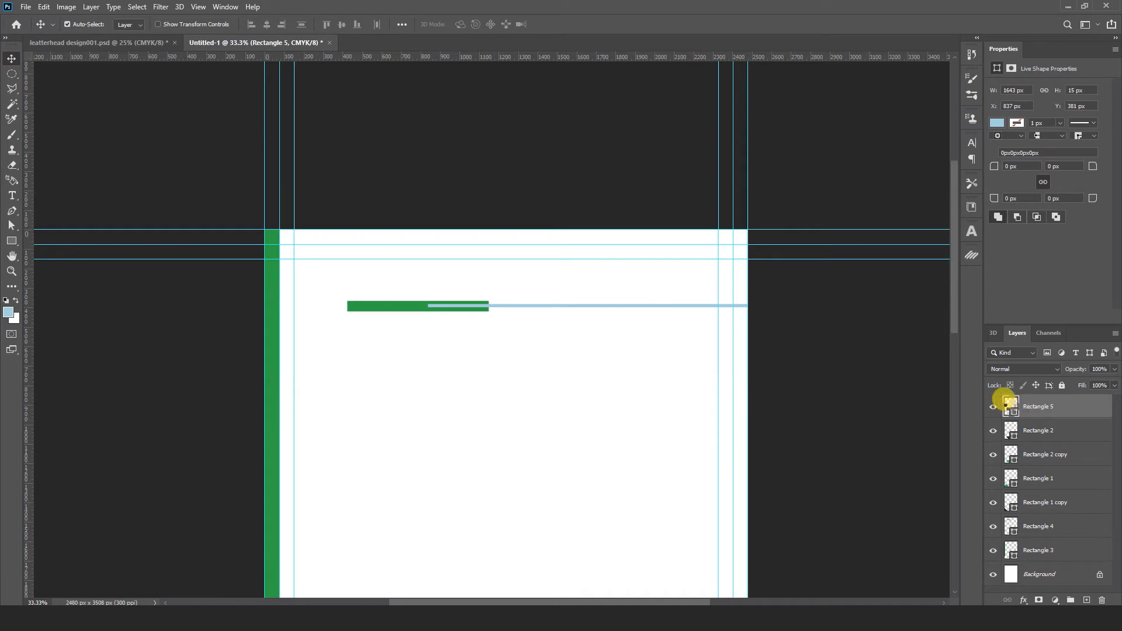
{"action": "double_click", "coordinate": [1021, 407]}
{"action": "left_click", "coordinate": [456, 153]}
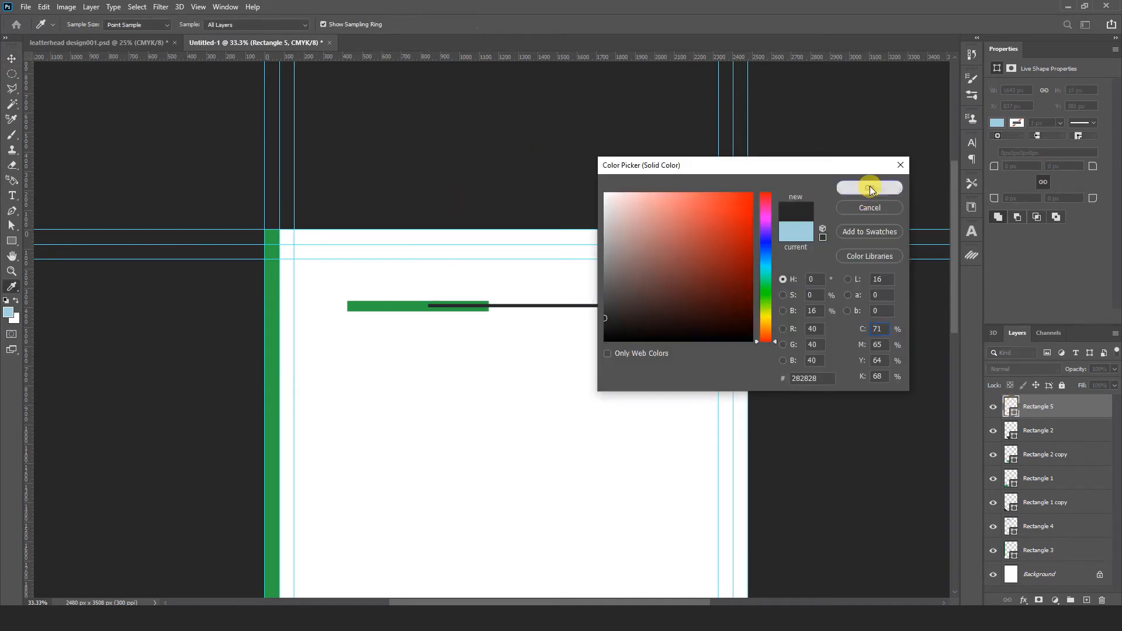
{"action": "left_click", "coordinate": [868, 183]}
Align the vertical centers of the green header bar and dark line, and bring the green bar in front of the line.
{"action": "left_click", "coordinate": [388, 304]}
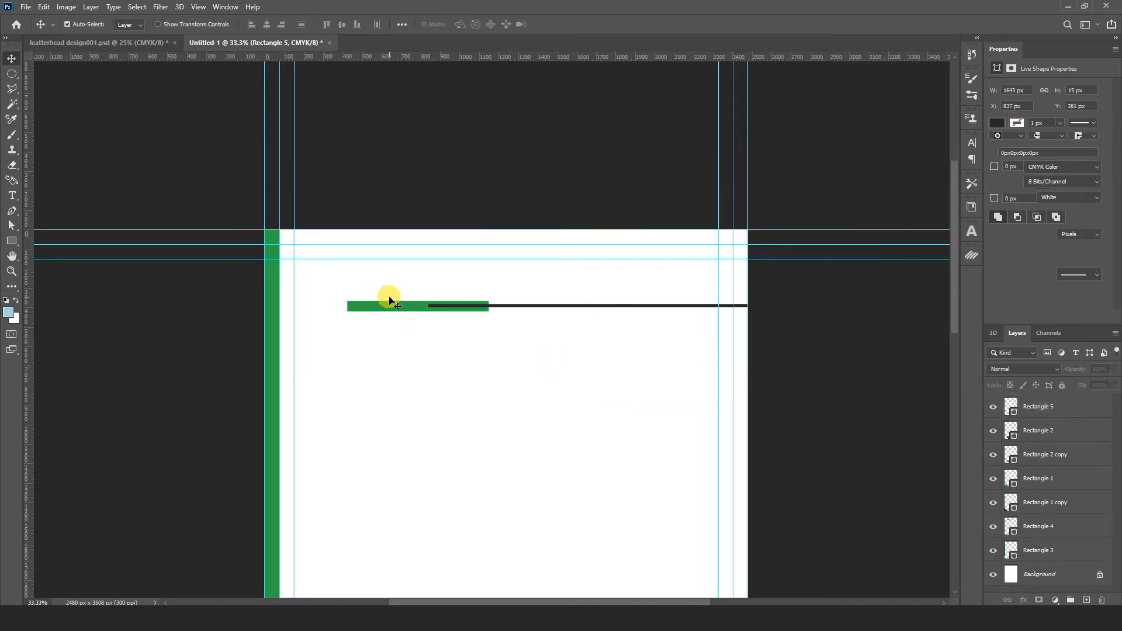
{"action": "left_click", "coordinate": [510, 306], "text": "shift"}
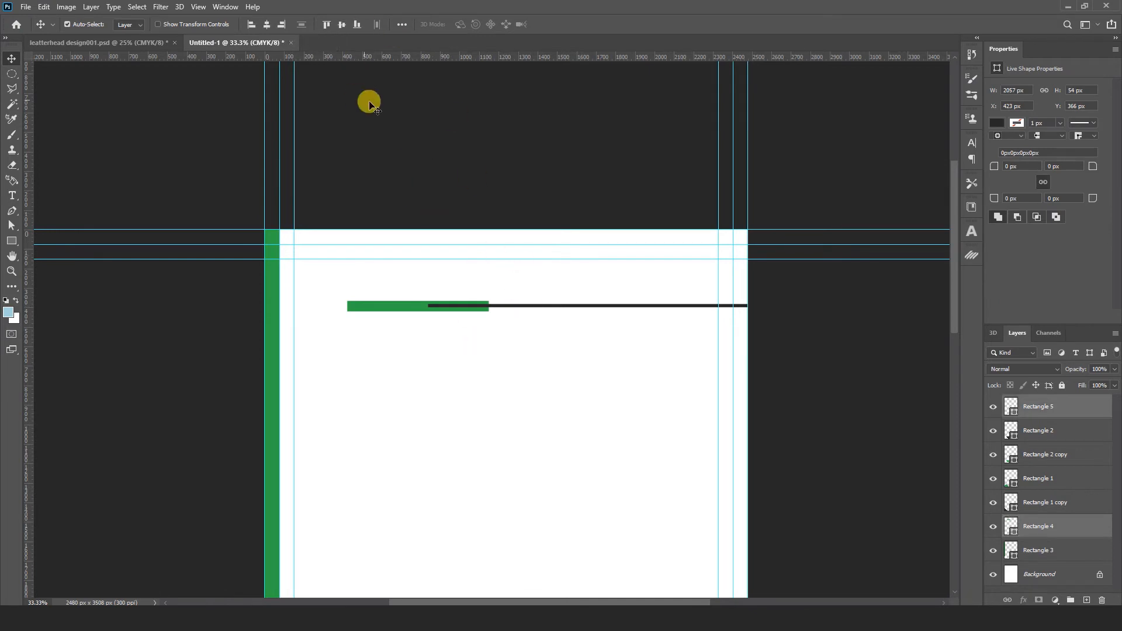
{"action": "left_click", "coordinate": [342, 26]}
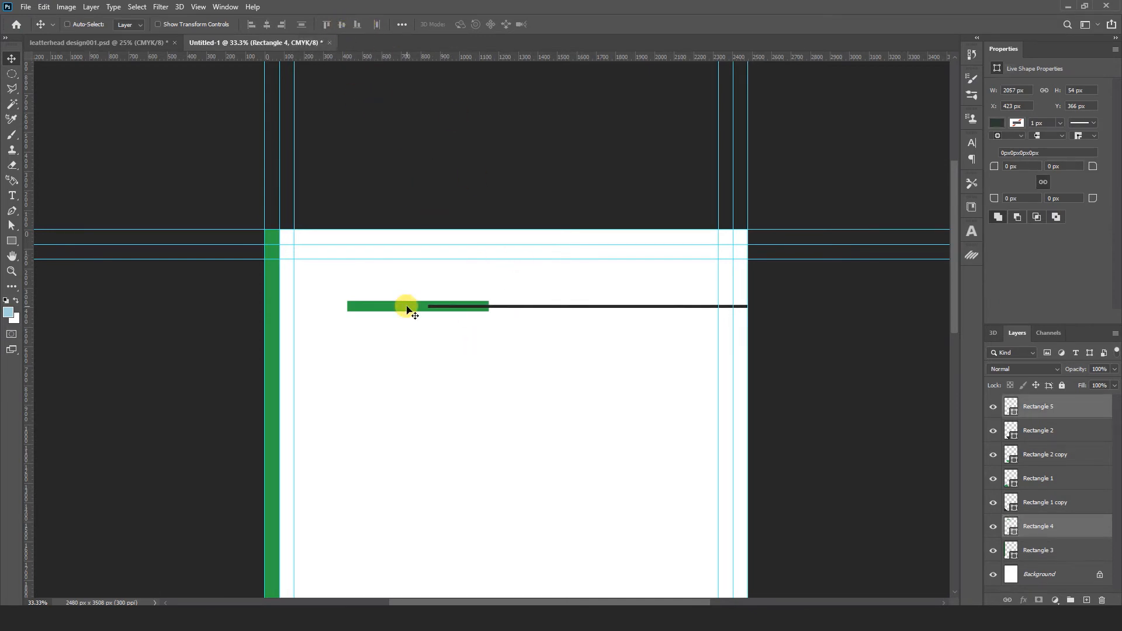
{"action": "left_click", "coordinate": [407, 308]}
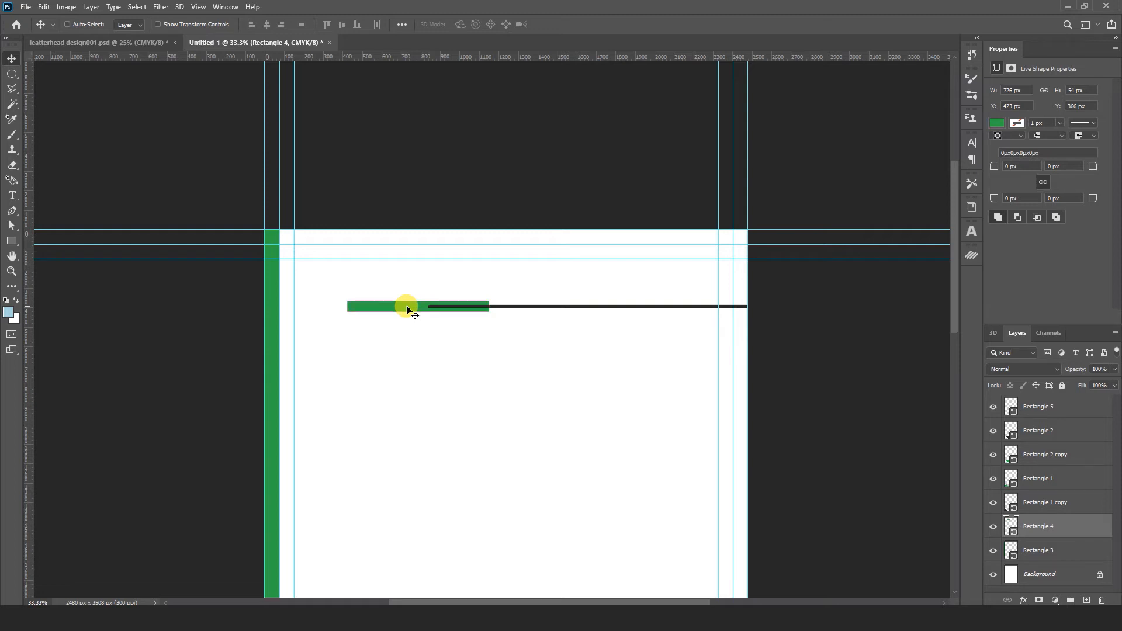
{"action": "key", "text": "ctrl+shift+bracketright"}
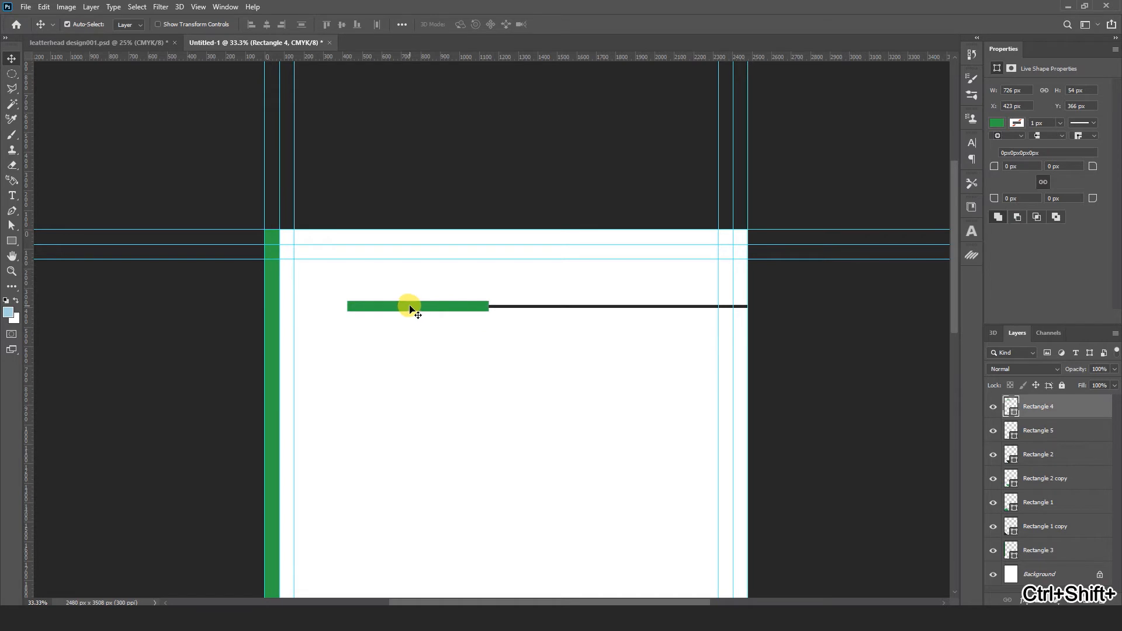
Move the green header bar and dark line left together, keeping the line running to the page's right edge.
{"action": "left_click", "coordinate": [490, 307], "text": "shift"}
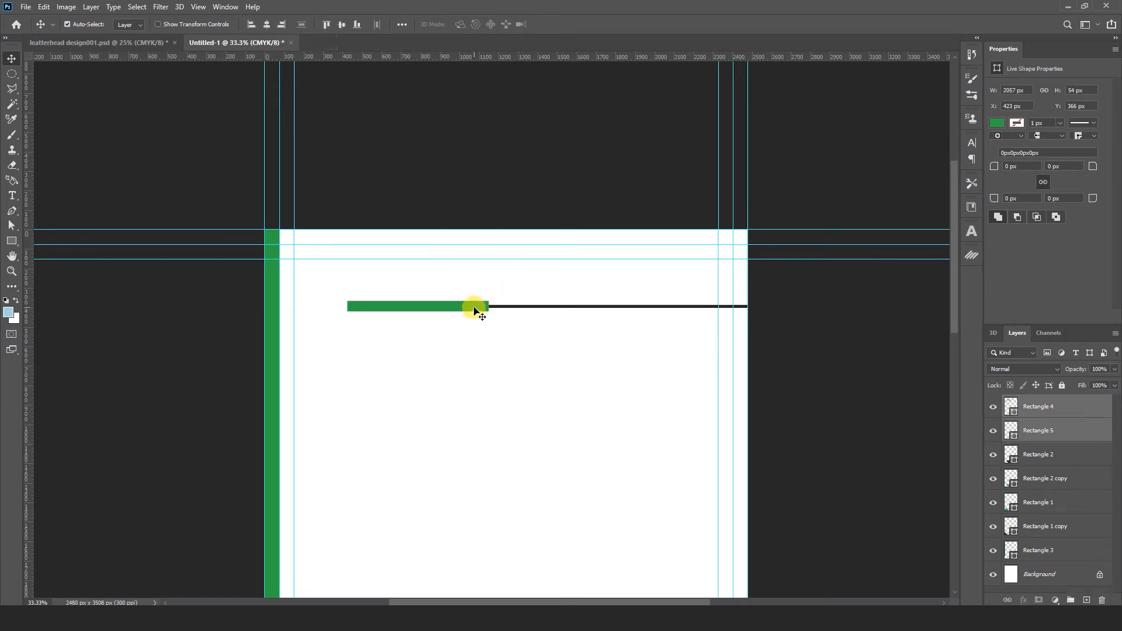
{"action": "left_click_drag", "start_coordinate": [475, 310], "coordinate": [435, 317]}
{"action": "left_click", "coordinate": [466, 368]}
{"action": "left_click_drag", "start_coordinate": [435, 317], "coordinate": [426, 317]}
Widen the green left strip to about 148% of its width by moving its right edge inward on the page.
{"action": "left_click", "coordinate": [261, 301]}
{"action": "key", "text": "ctrl+t"}
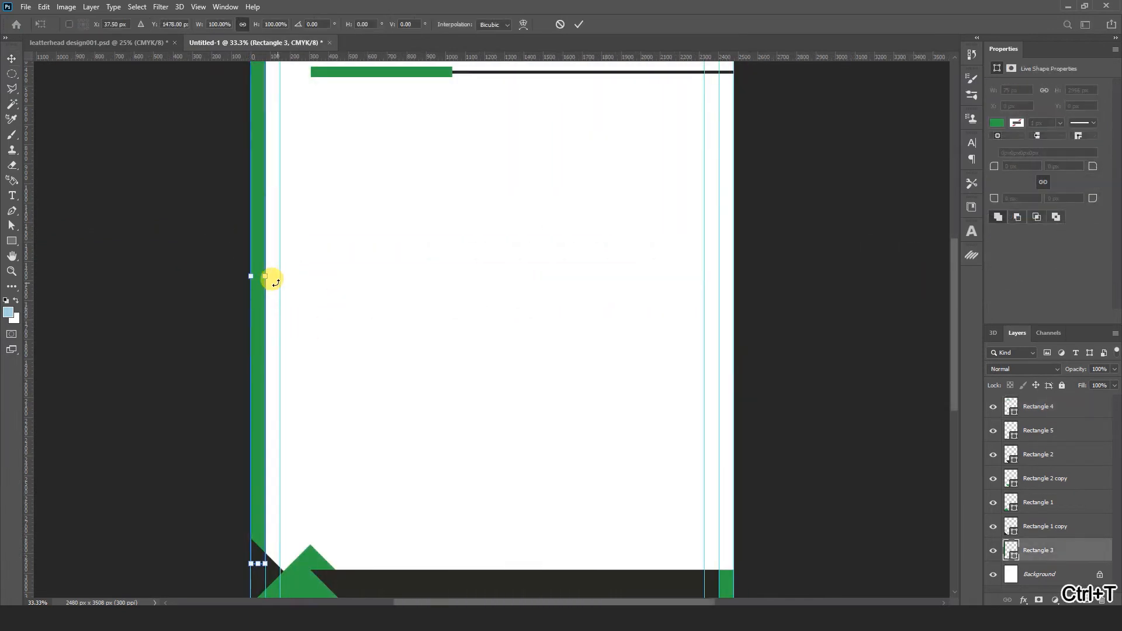
{"action": "left_click_drag", "start_coordinate": [268, 276], "coordinate": [274, 277]}
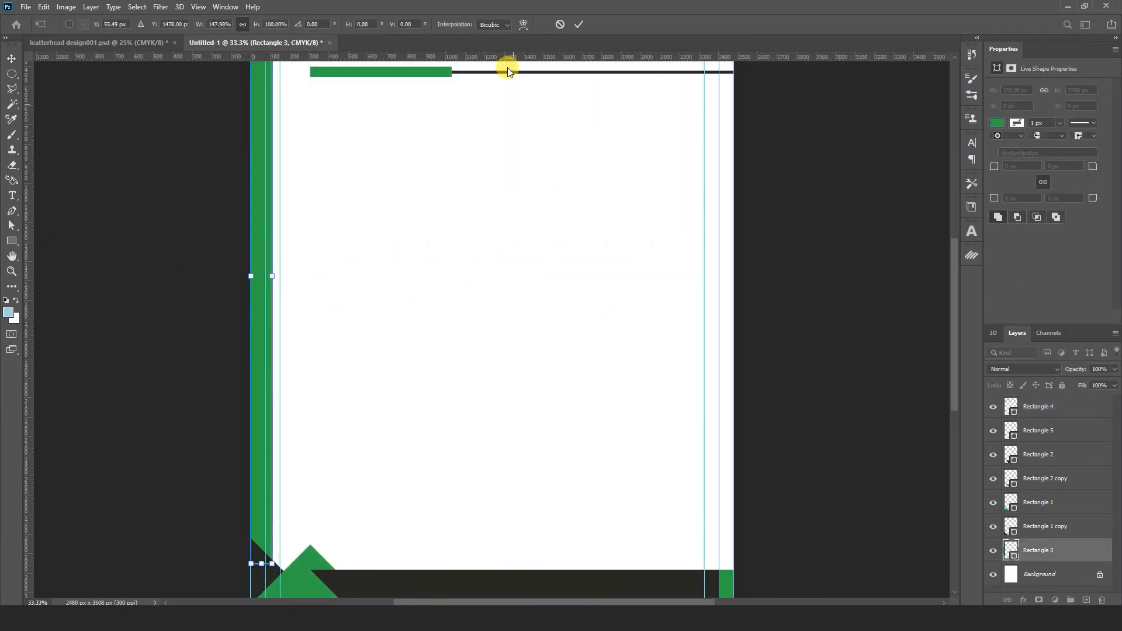
{"action": "left_click", "coordinate": [578, 24]}
{"action": "left_click", "coordinate": [456, 187]}
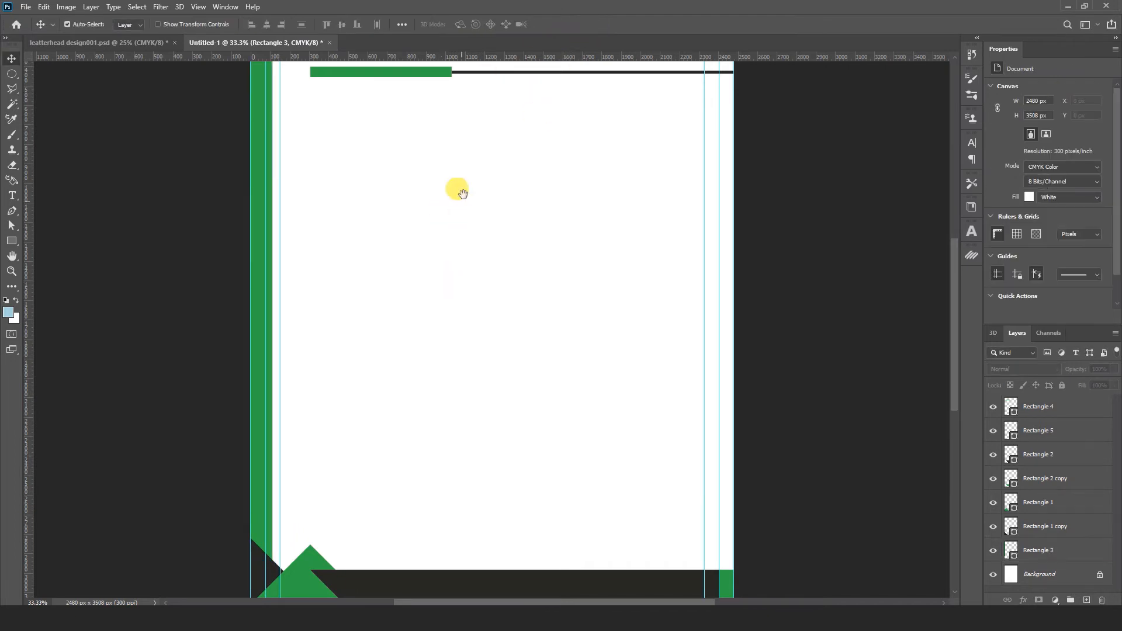
Check the logo on the finished letterhead, and draw a circle about 244 px across in an empty area of the new page.
{"action": "scroll", "coordinate": [451, 426], "scroll_direction": "up", "scroll_amount": 5}
{"action": "key", "text": "ctrl+minus"}
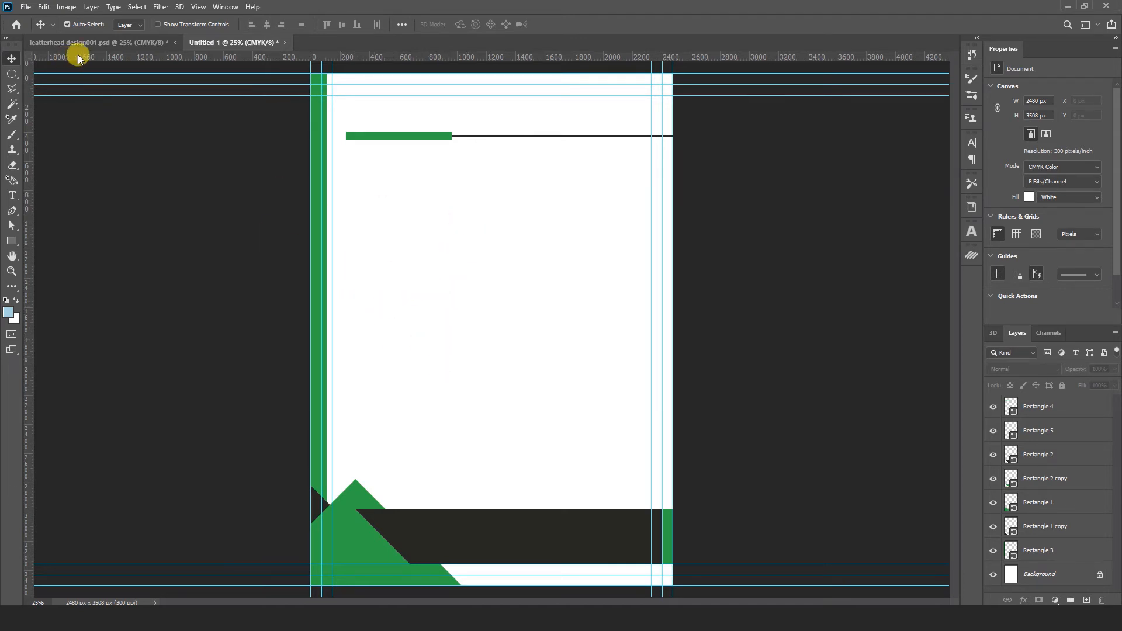
{"action": "left_click", "coordinate": [99, 43]}
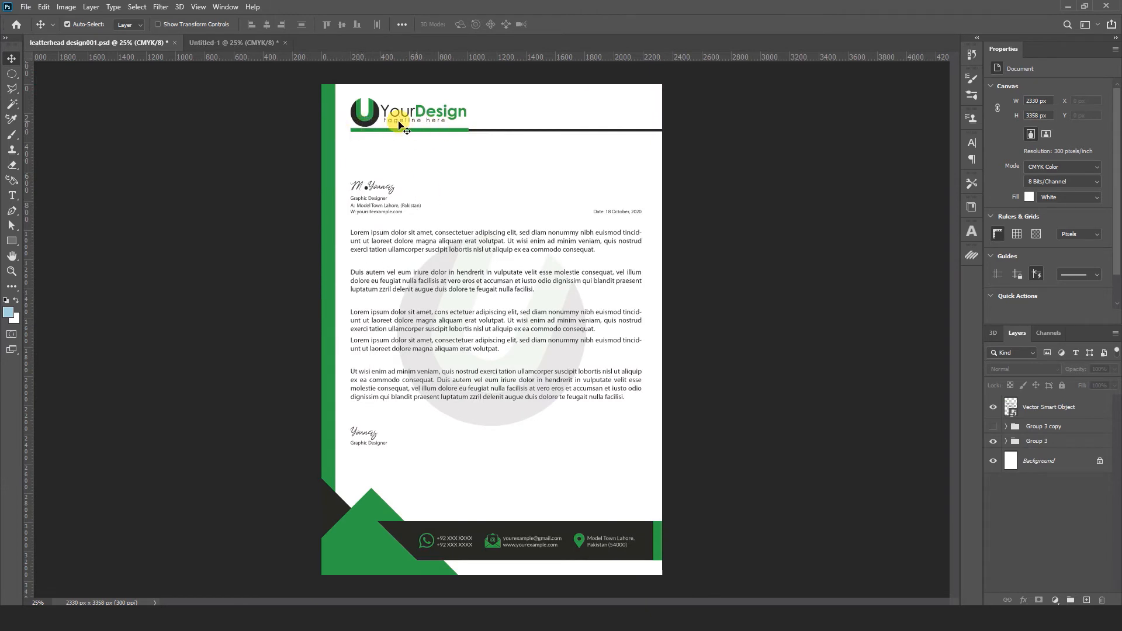
{"action": "left_click", "coordinate": [212, 43]}
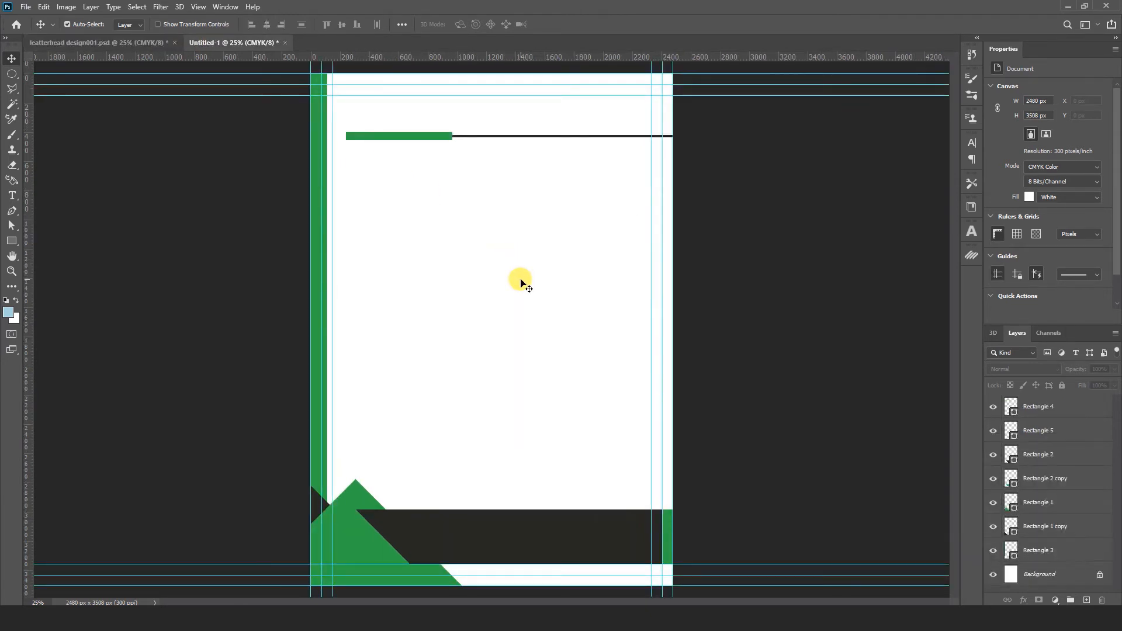
{"action": "key", "text": "ctrl+plus"}
{"action": "key", "text": "ctrl+plus"}
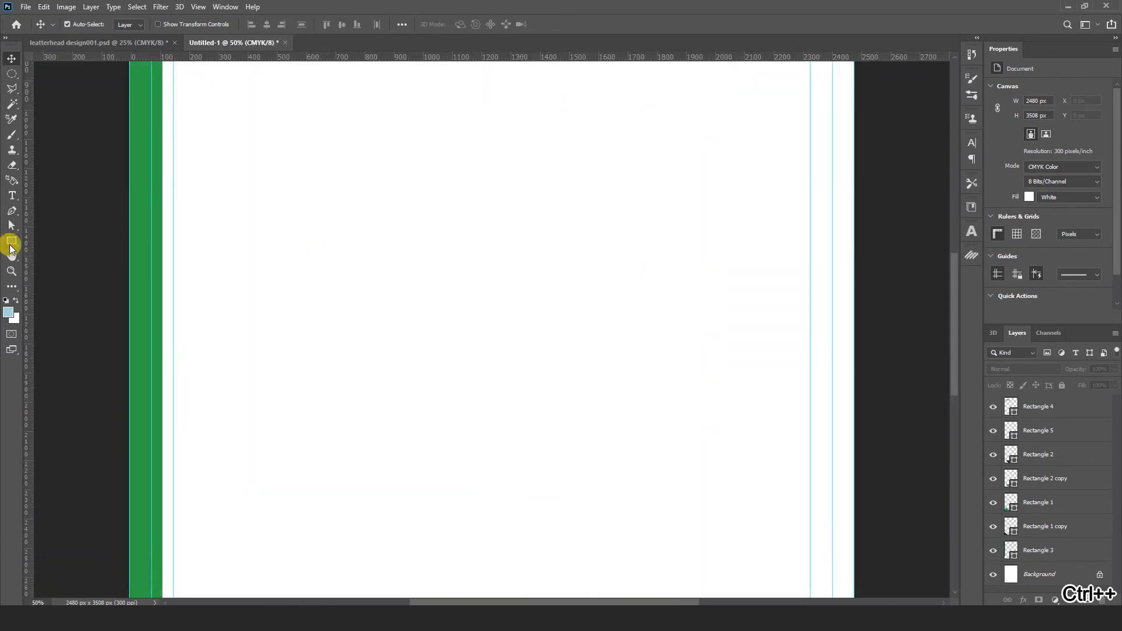
{"action": "left_click_drag", "start_coordinate": [11, 248], "coordinate": [56, 266]}
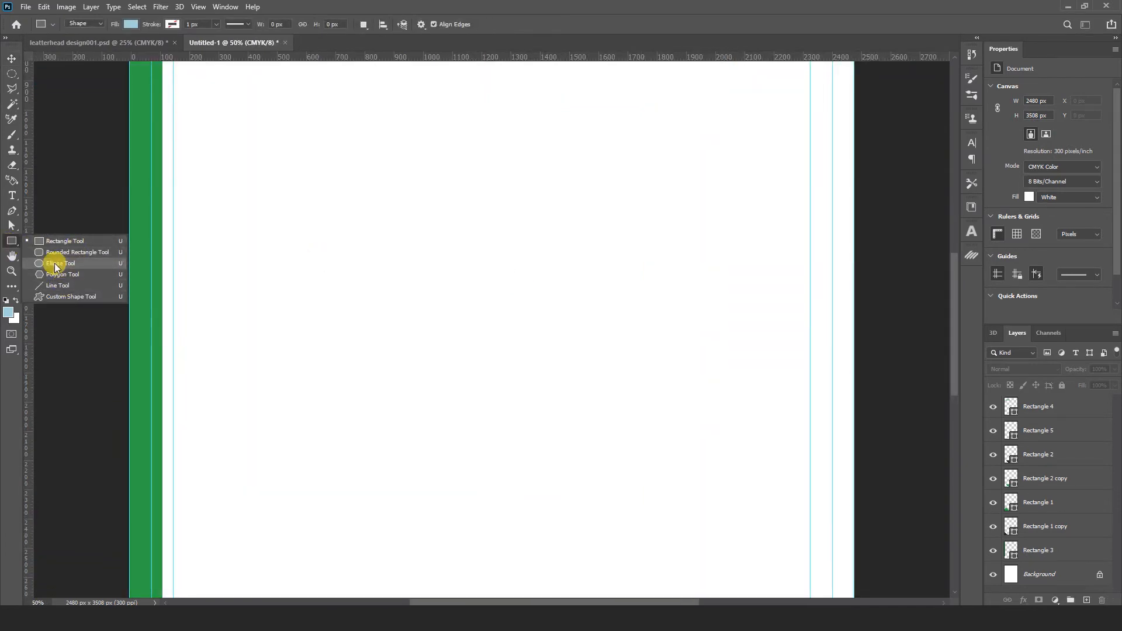
{"action": "left_click", "coordinate": [62, 264]}
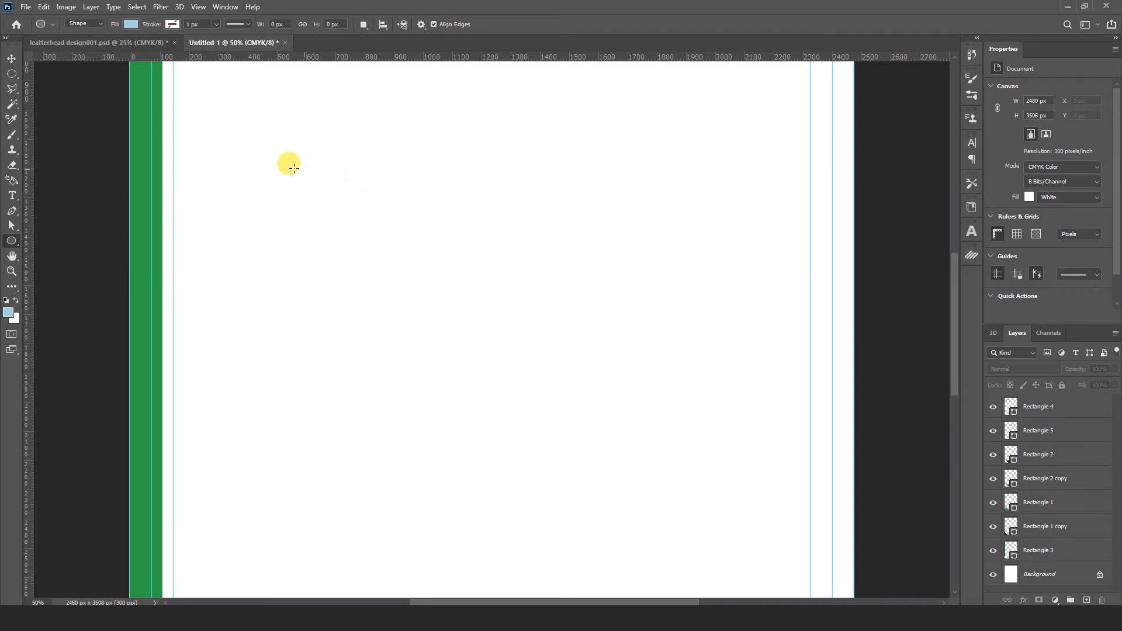
{"action": "left_click_drag", "start_coordinate": [290, 155], "coordinate": [321, 188]}
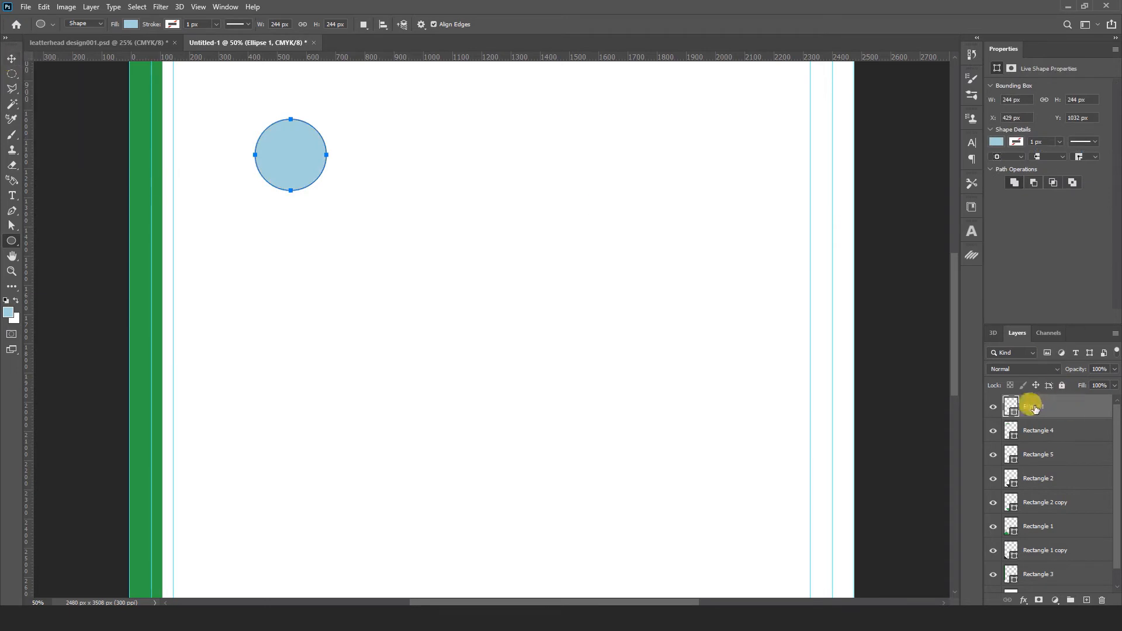
Fill the logo circle with the dark gray color #282828.
{"action": "left_click", "coordinate": [91, 279]}
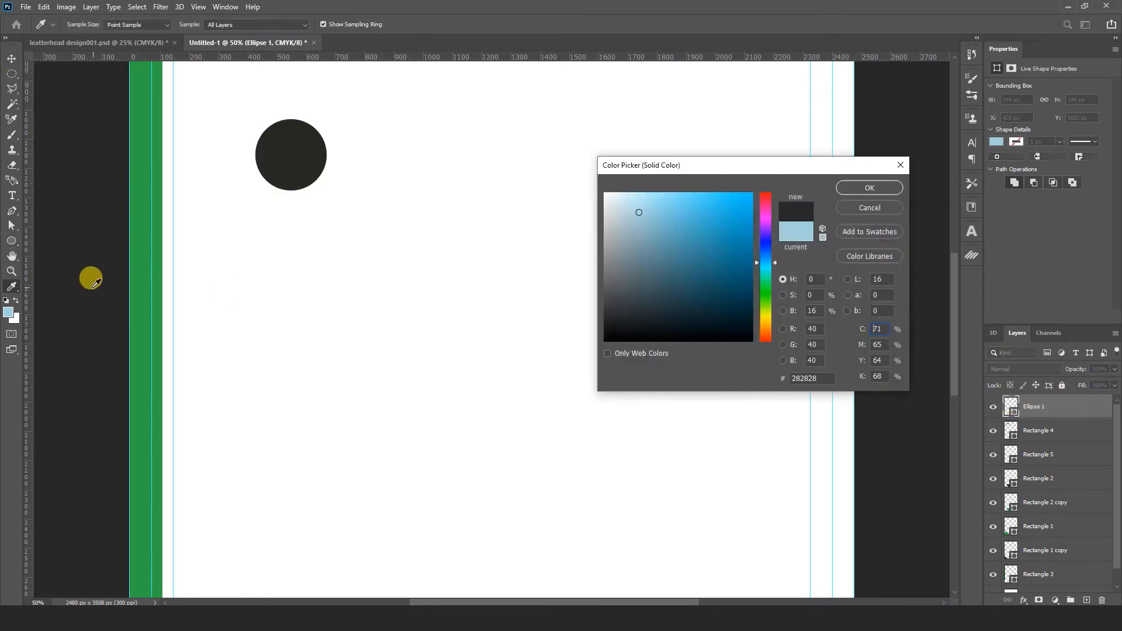
{"action": "left_click", "coordinate": [848, 189]}
{"action": "left_click", "coordinate": [11, 61]}
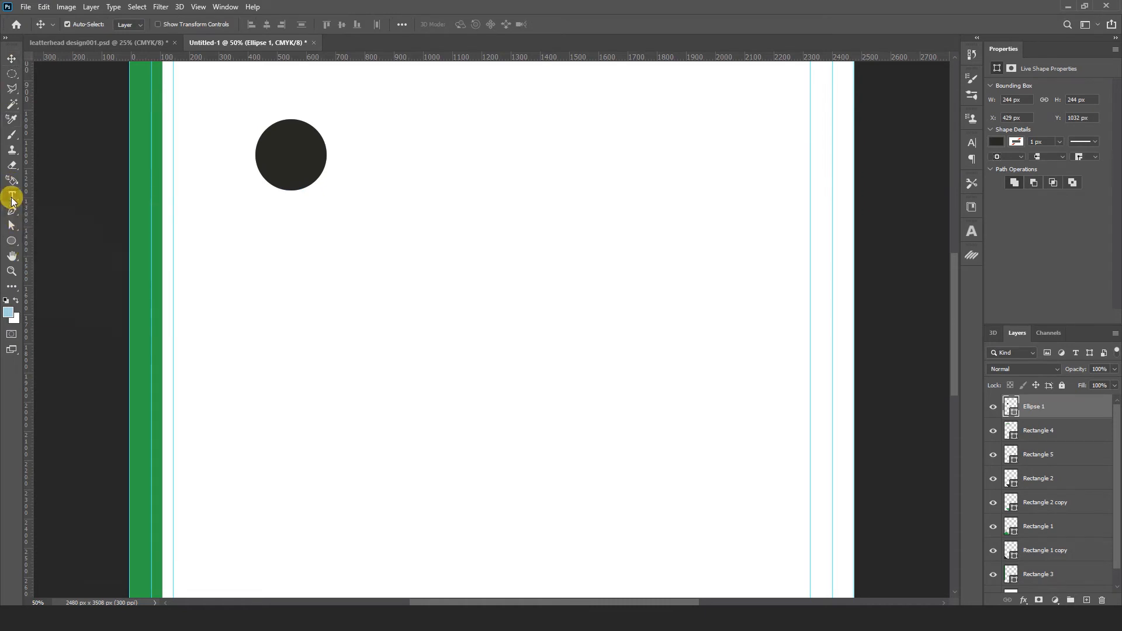
Add the letter "U" as a separate green Century Gothic Bold text layer below the dark circle.
{"action": "left_click", "coordinate": [12, 199]}
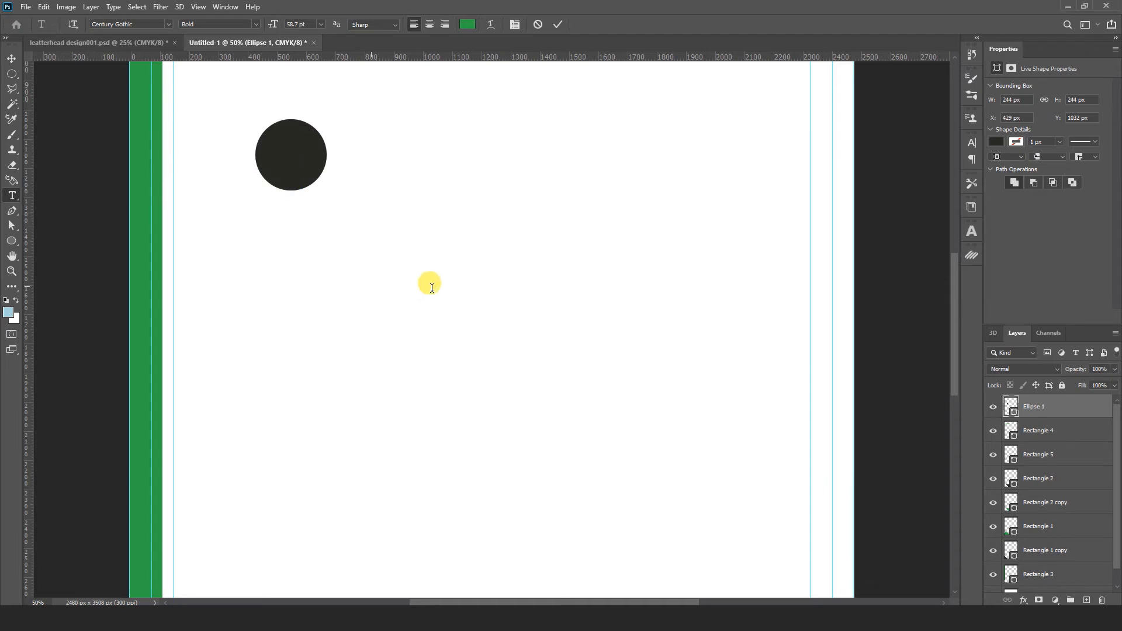
{"action": "left_click", "coordinate": [403, 288]}
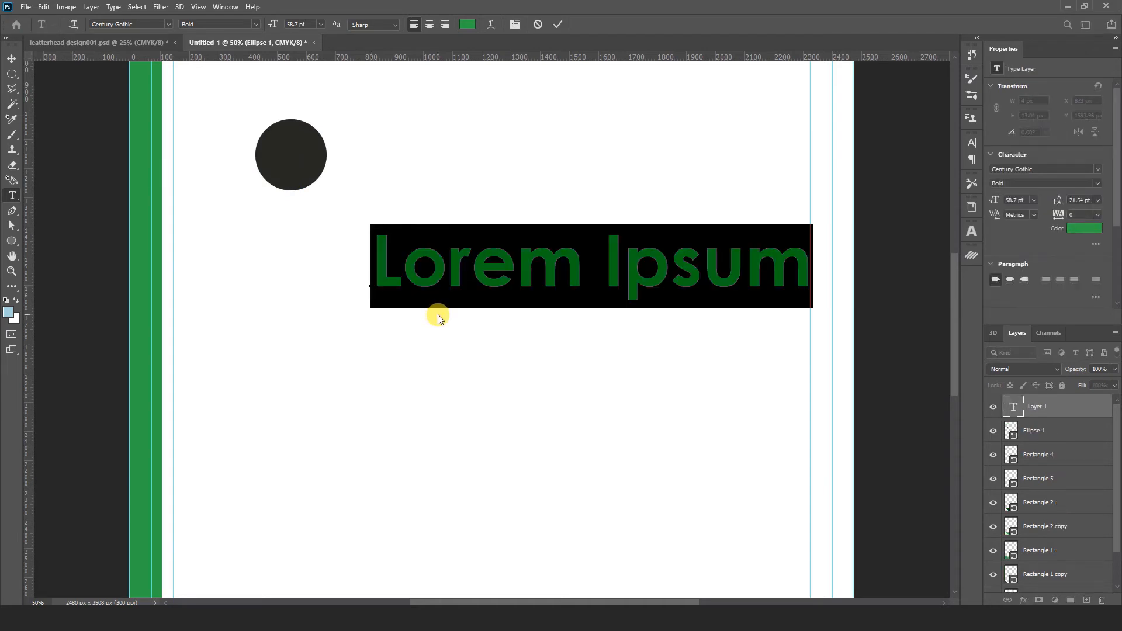
{"action": "type", "text": "U"}
{"action": "left_click", "coordinate": [11, 59]}
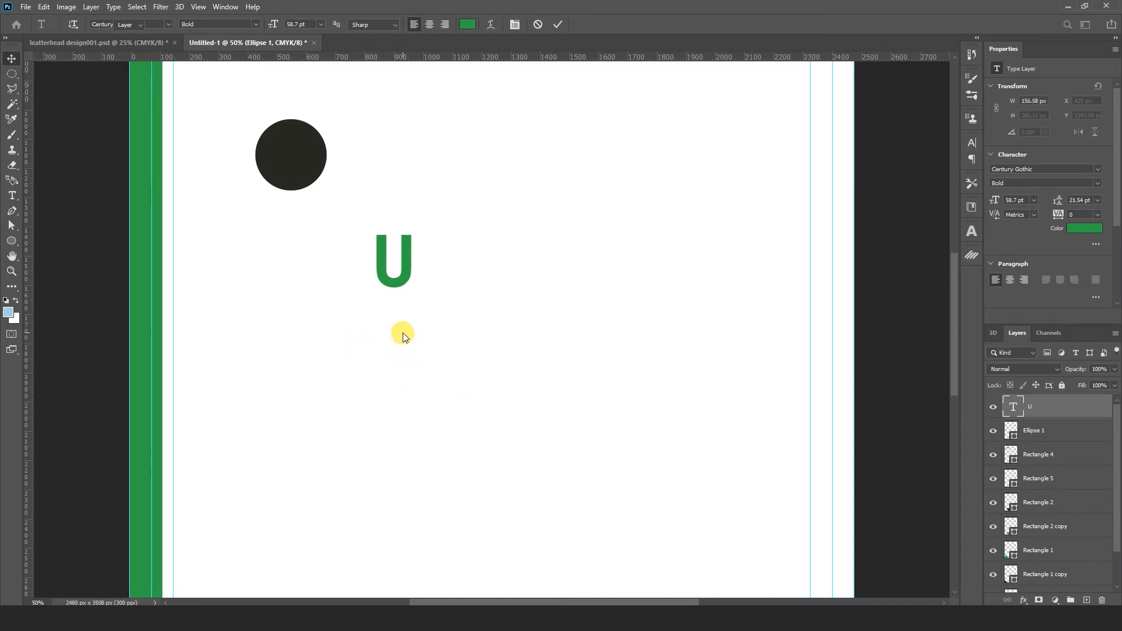
Add a separate green bold text layer reading "YourDesign" directly beneath the letter U.
{"action": "key", "text": "t"}
{"action": "left_click", "coordinate": [396, 336]}
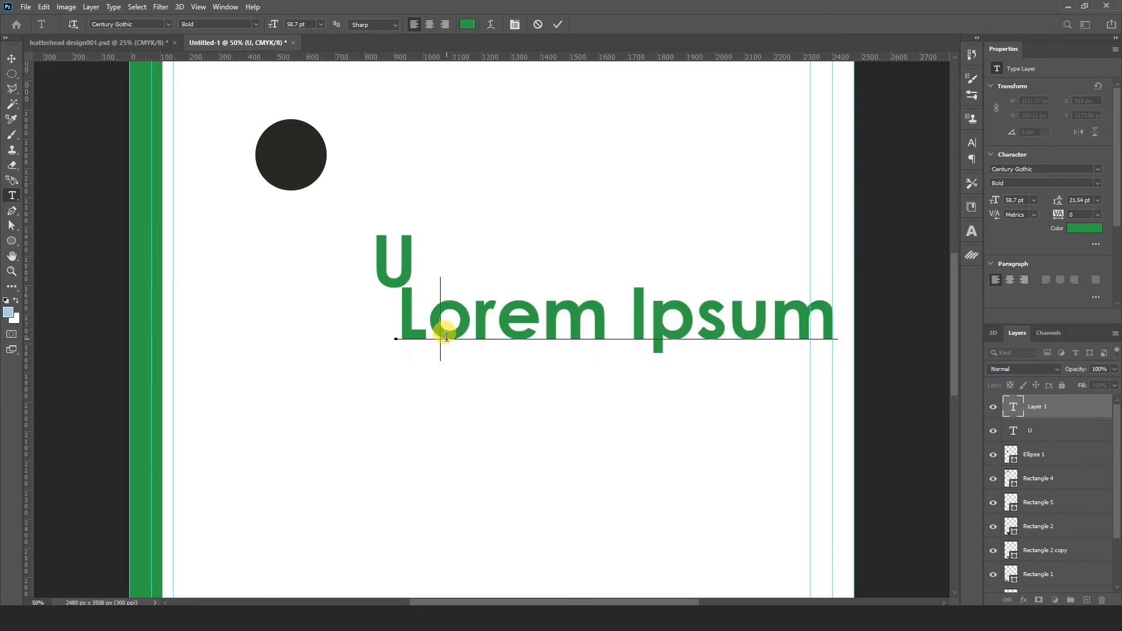
{"action": "type", "text": "Your"}
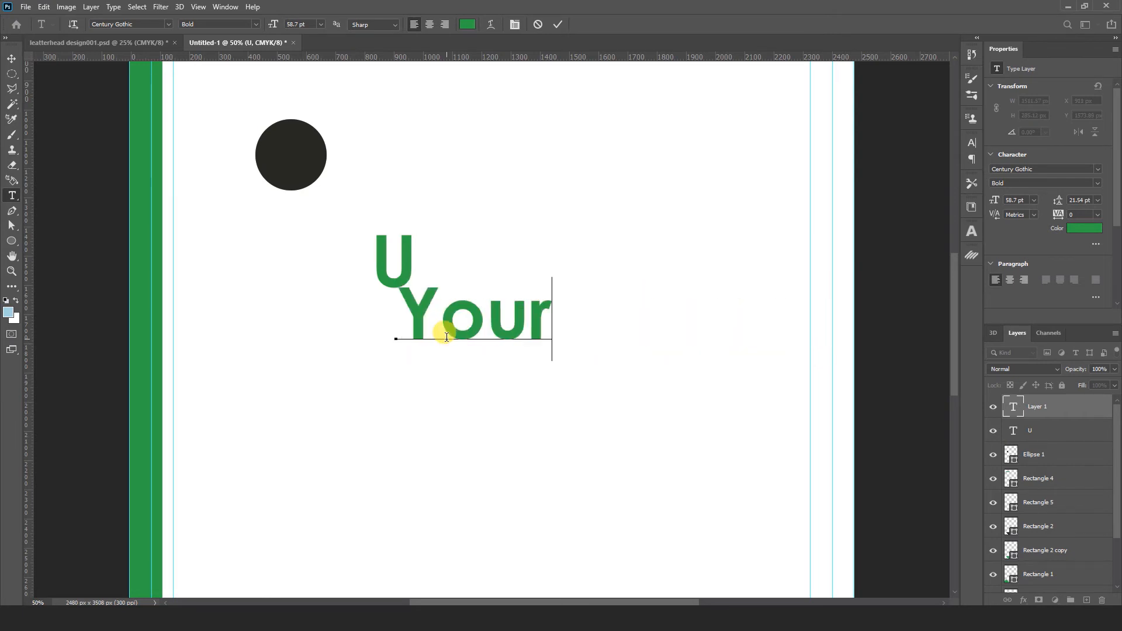
{"action": "type", "text": "Design"}
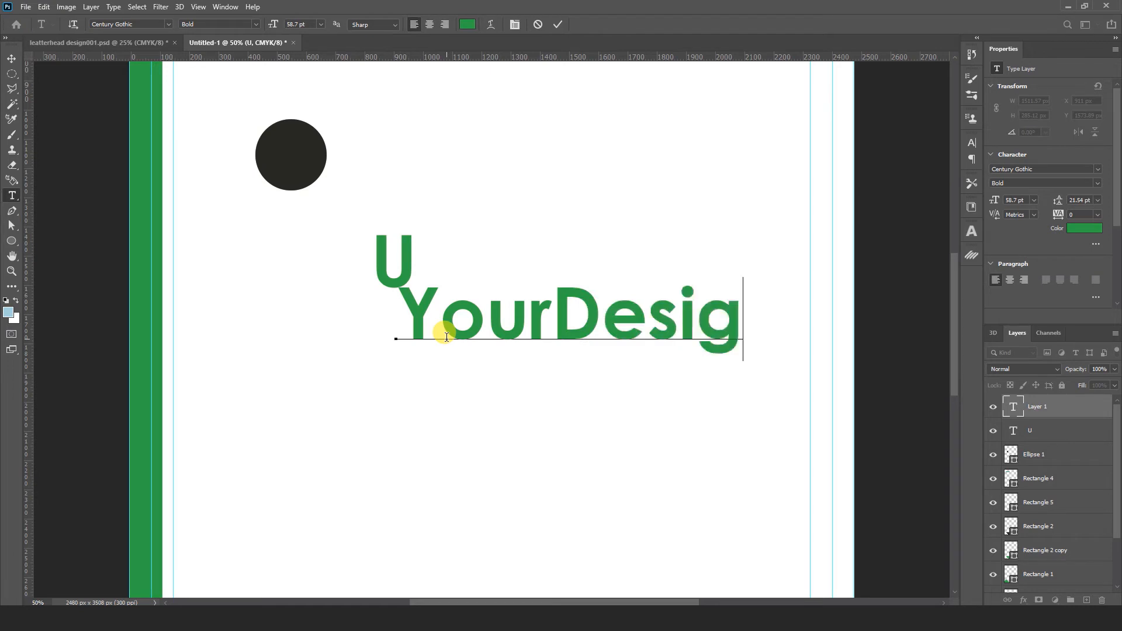
{"action": "key", "text": "ctrl+Return"}
{"action": "key", "text": "v"}
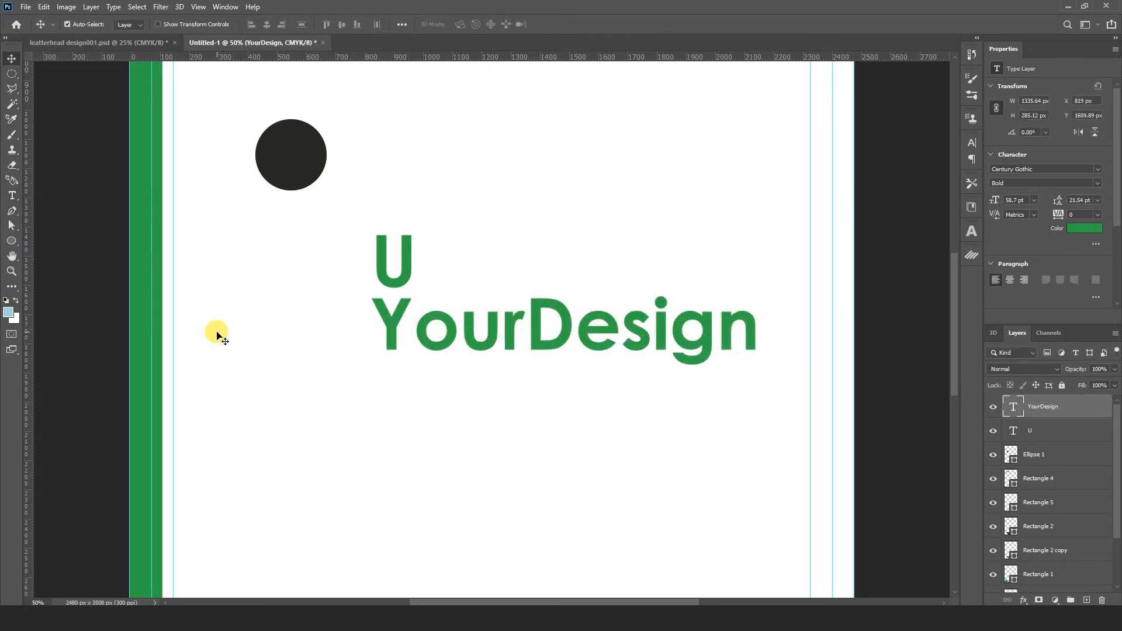
Add a separate text layer reading "tageline here" below the YourDesign text.
{"action": "left_click", "coordinate": [13, 197]}
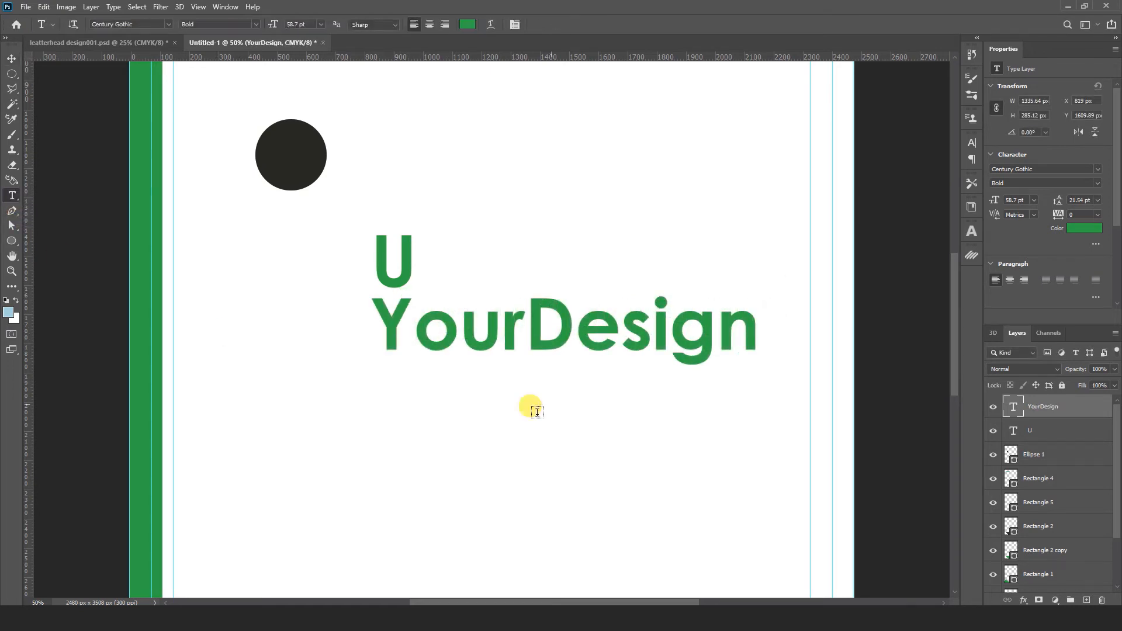
{"action": "left_click", "coordinate": [397, 409]}
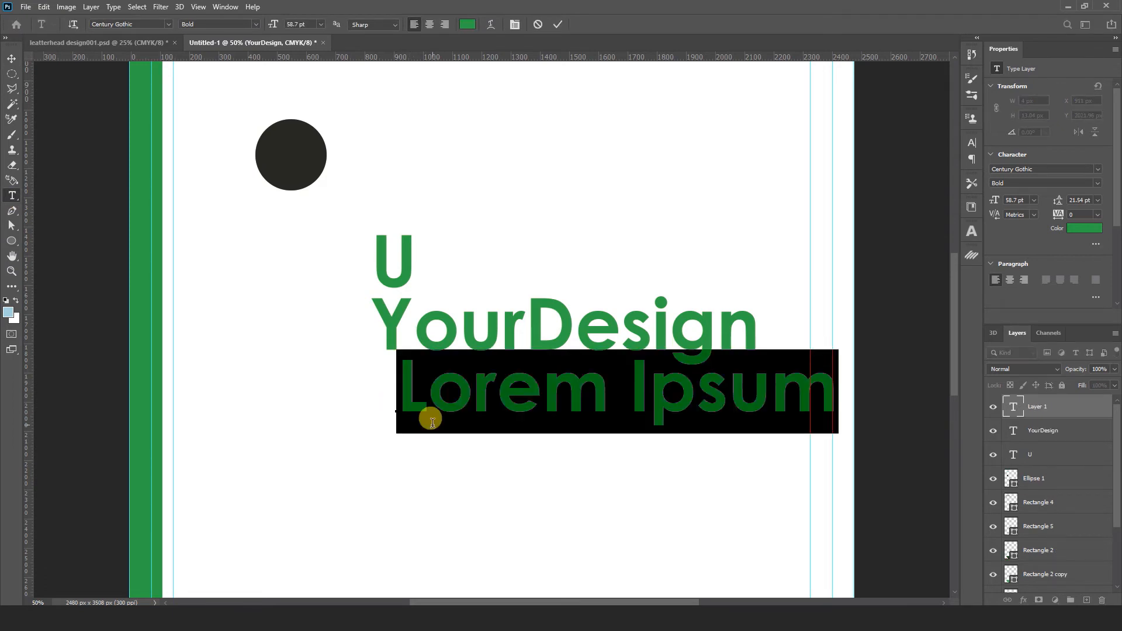
{"action": "type", "text": "tageline"}
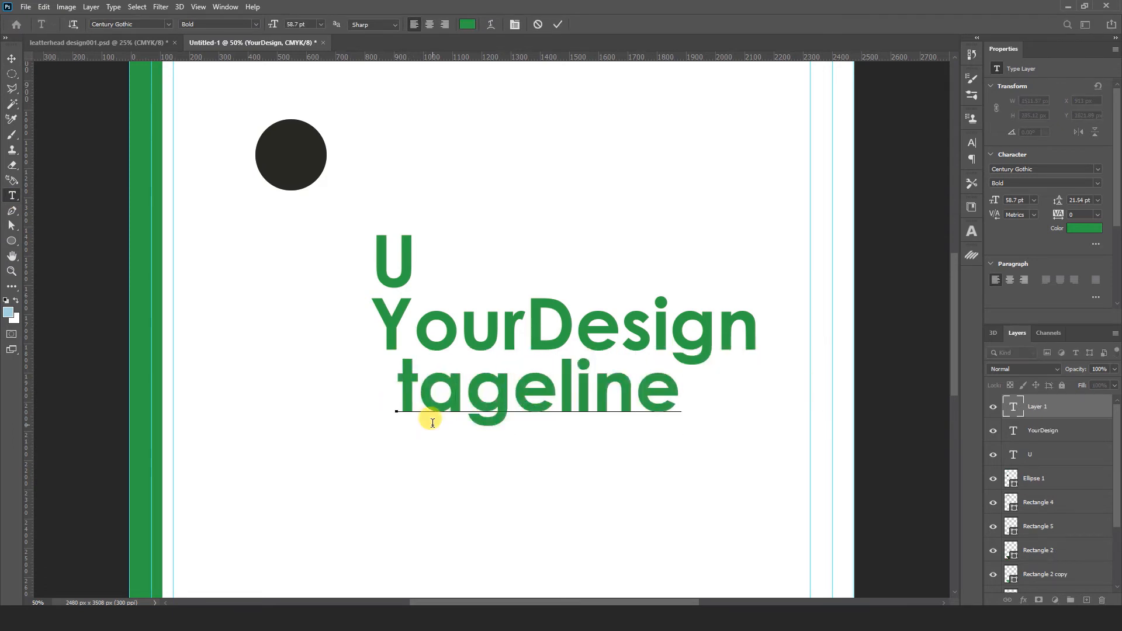
{"action": "type", "text": " here"}
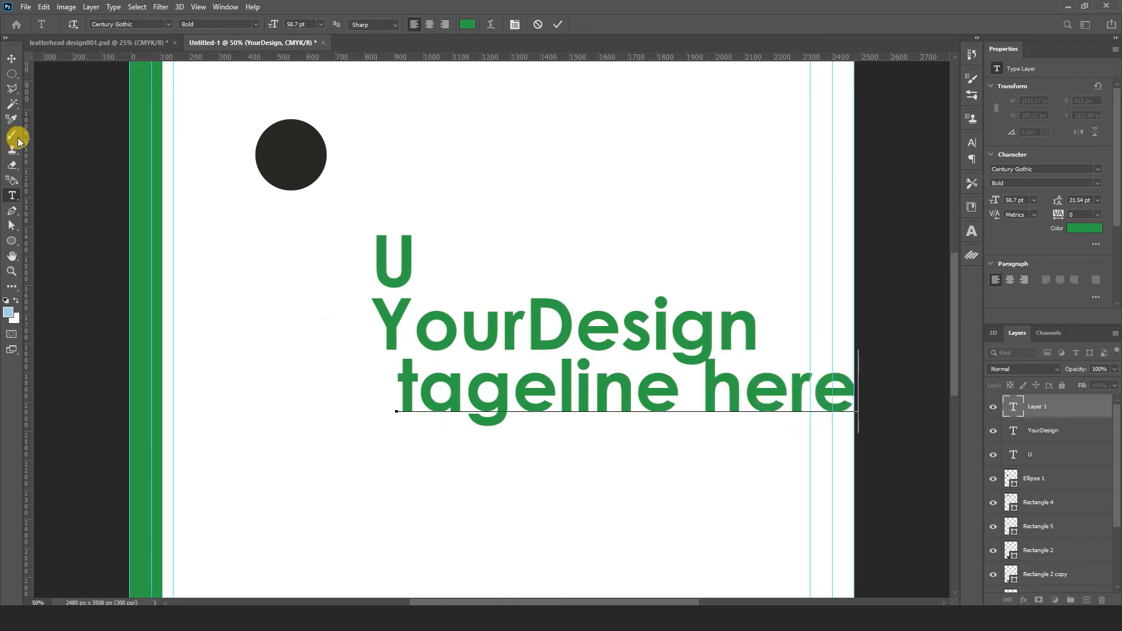
{"action": "left_click", "coordinate": [11, 58]}
Set the "tageline here" text to Regular style at 8 pt and move it close beneath YourDesign.
{"action": "left_click", "coordinate": [973, 144]}
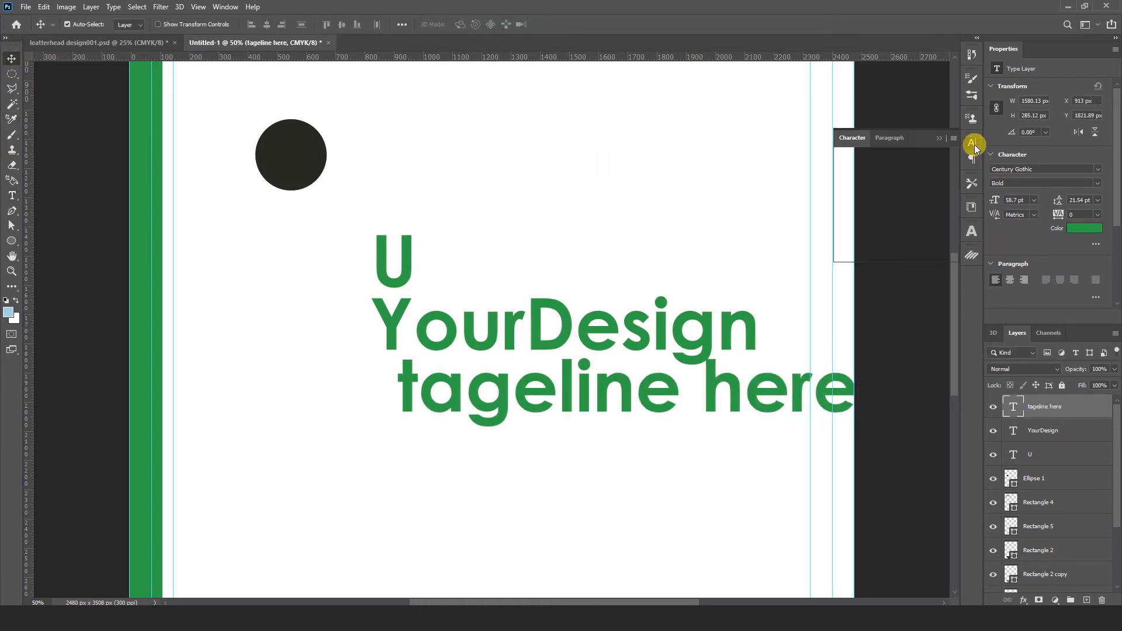
{"action": "left_click", "coordinate": [950, 160]}
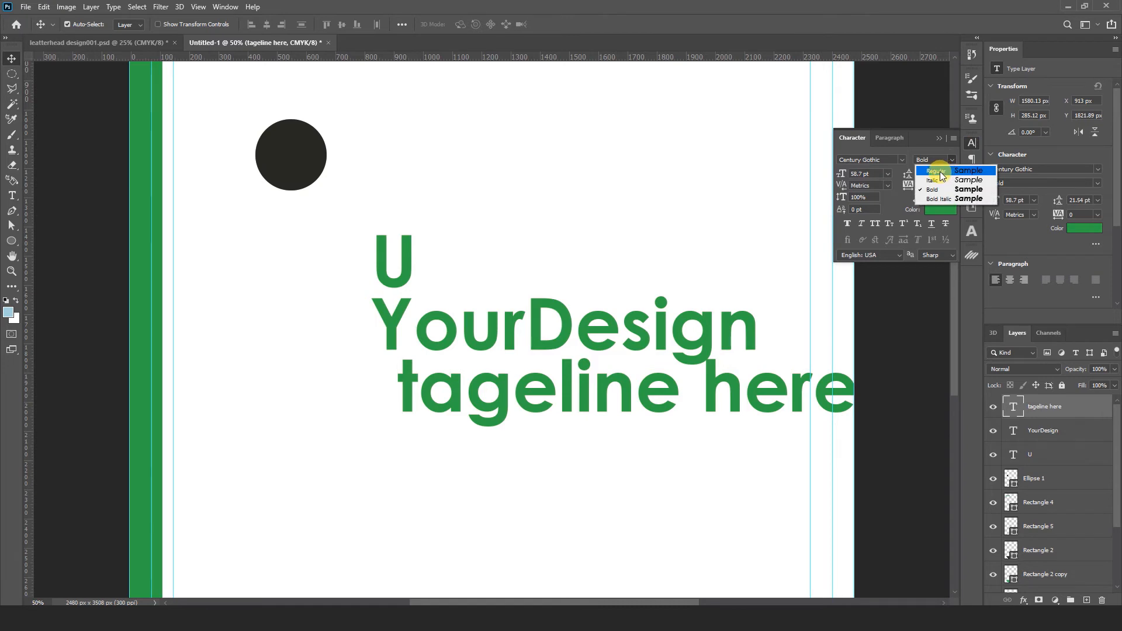
{"action": "left_click", "coordinate": [935, 169]}
{"action": "left_click", "coordinate": [888, 174]}
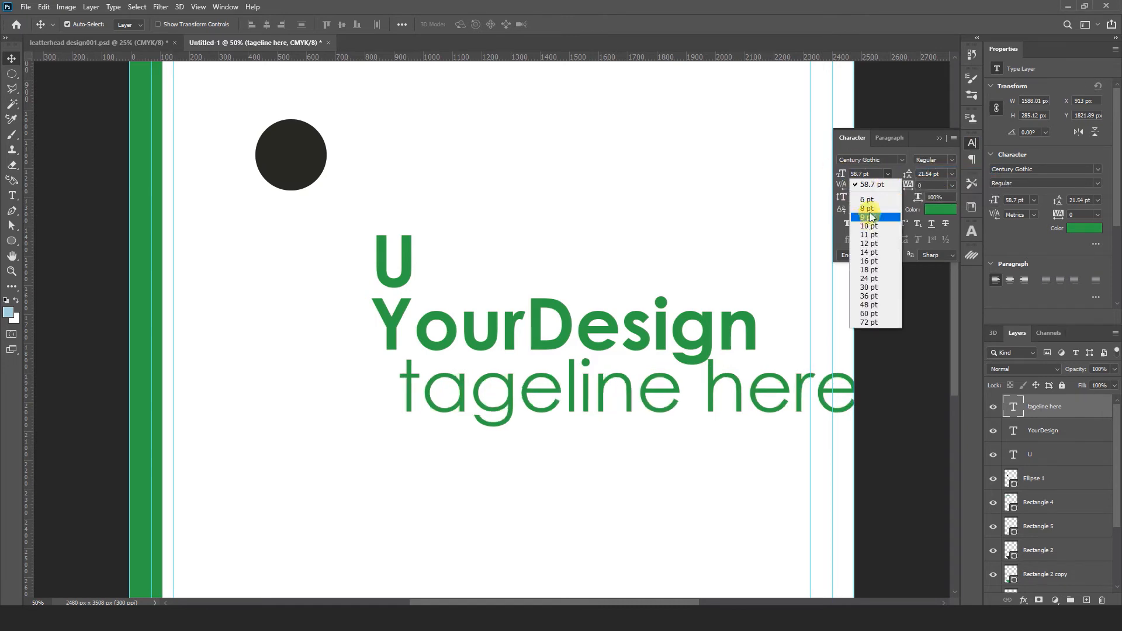
{"action": "left_click", "coordinate": [870, 208]}
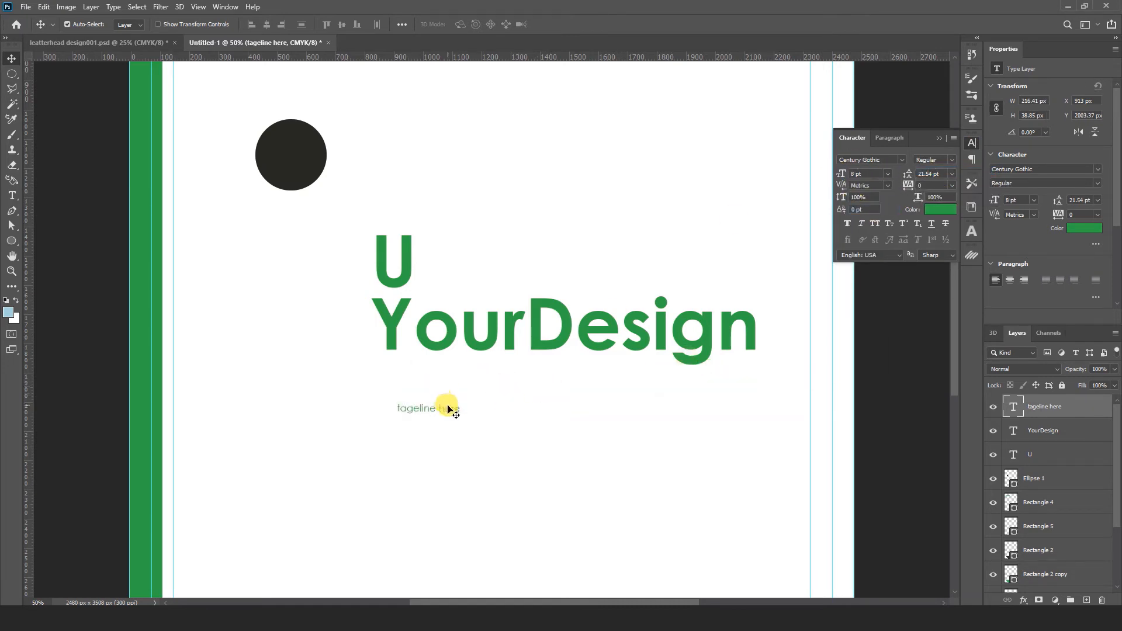
{"action": "left_click_drag", "start_coordinate": [443, 387], "coordinate": [426, 356]}
Scale the YourDesign text proportionally down to about 63% of its size.
{"action": "left_click", "coordinate": [501, 326]}
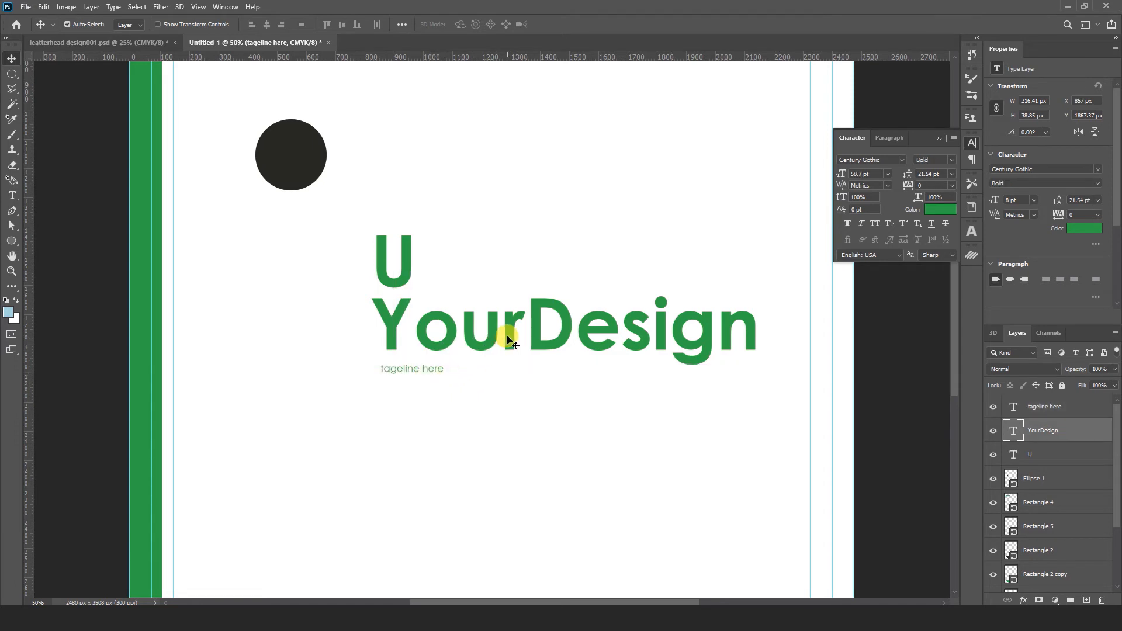
{"action": "key", "text": "ctrl+t"}
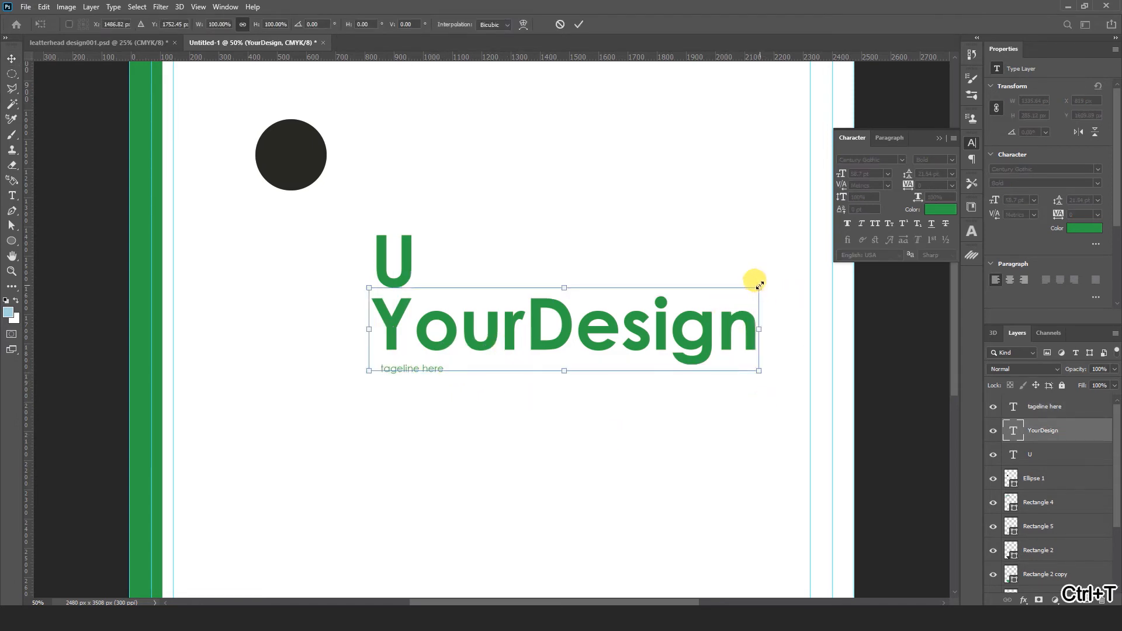
{"action": "left_click_drag", "start_coordinate": [759, 284], "coordinate": [613, 319]}
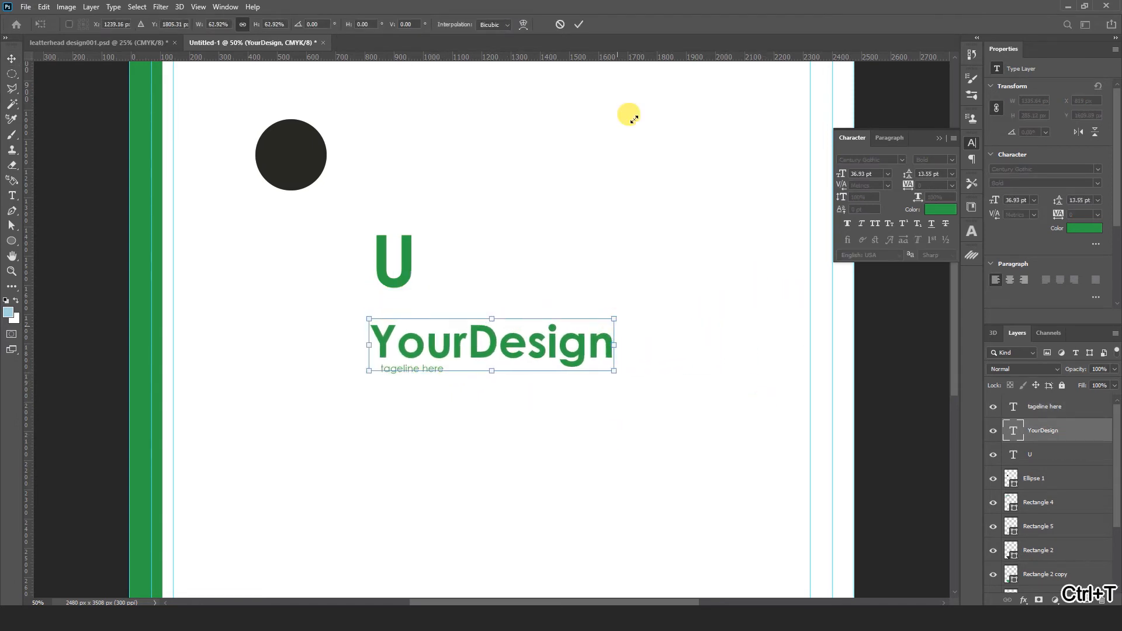
{"action": "left_click", "coordinate": [579, 24]}
{"action": "left_click", "coordinate": [453, 424]}
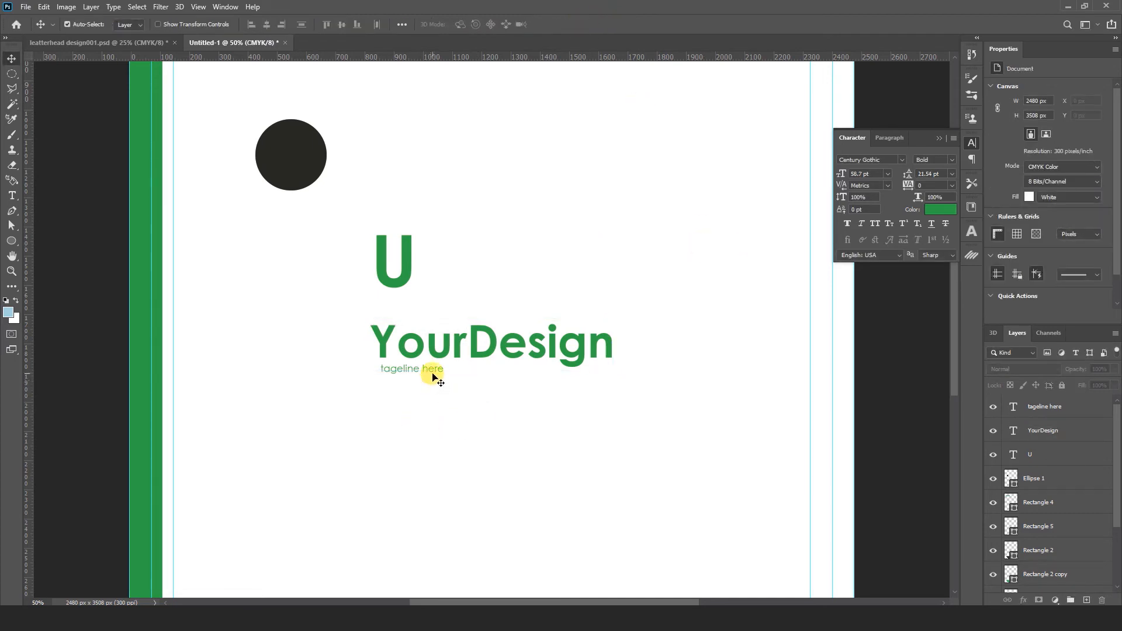
Set the tracking of the "tageline here" text to 300.
{"action": "left_click", "coordinate": [433, 377]}
{"action": "left_click", "coordinate": [933, 196]}
{"action": "left_click", "coordinate": [952, 190]}
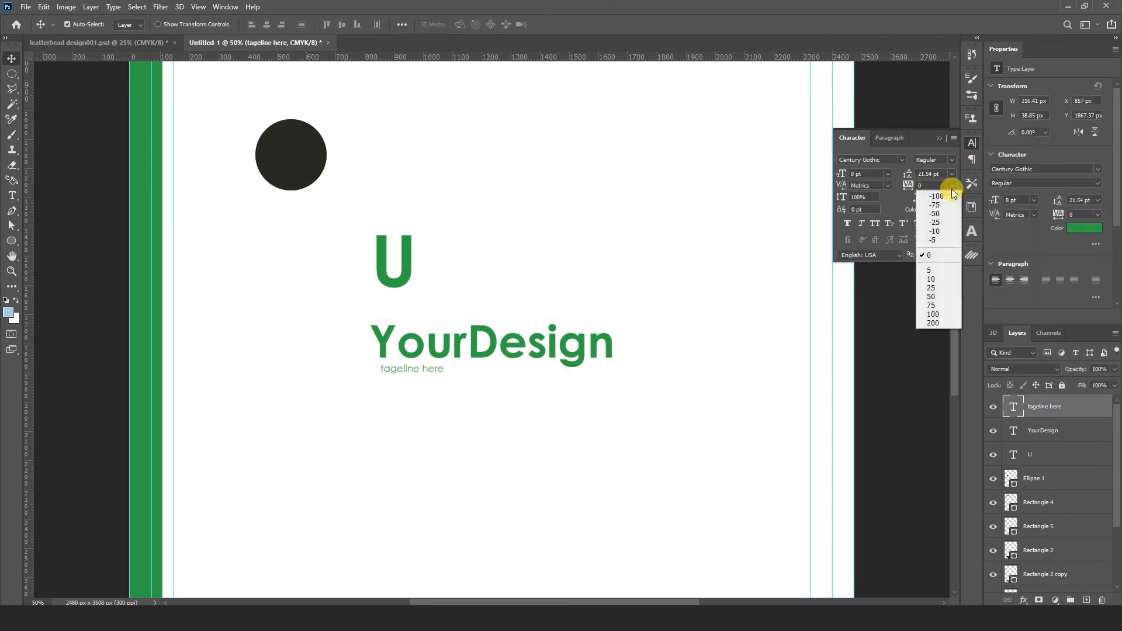
{"action": "left_click", "coordinate": [936, 320]}
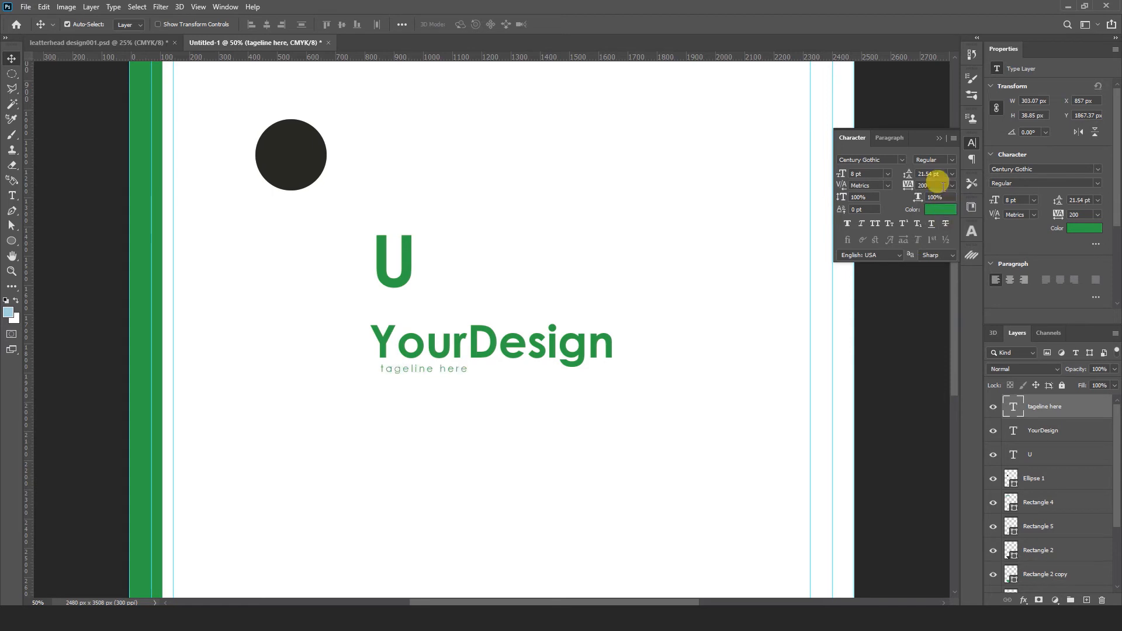
{"action": "left_click", "coordinate": [909, 192]}
{"action": "type", "text": "300"}
{"action": "key", "text": "Return"}
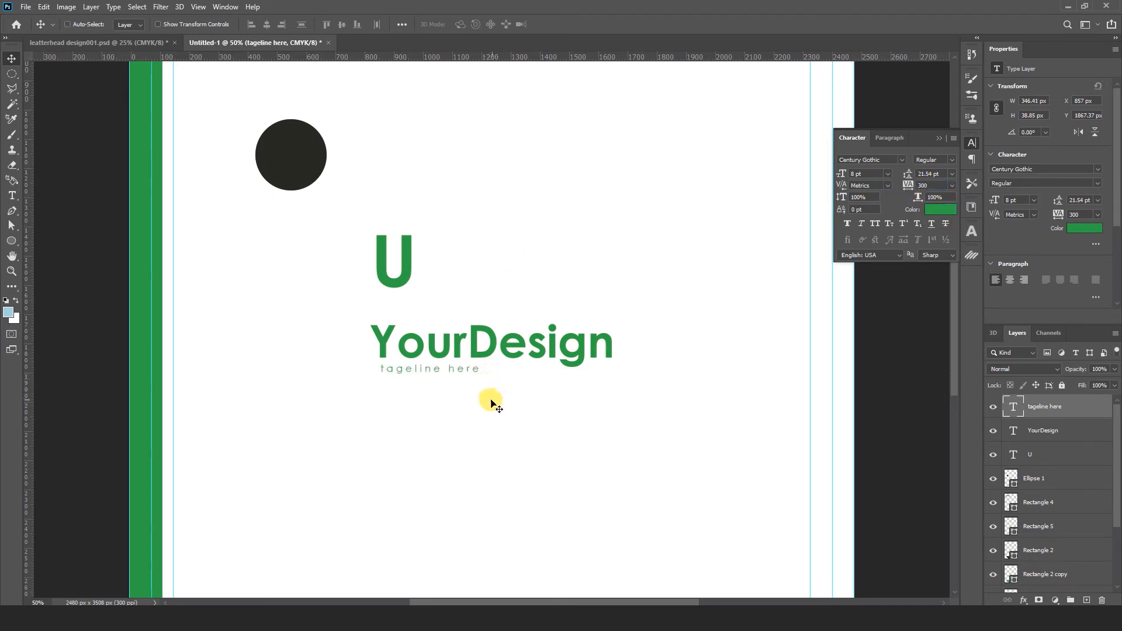
Scale the "tageline here" text up to about 243% so it spans the width of YourDesign.
{"action": "key", "text": "ctrl+t"}
{"action": "left_click_drag", "start_coordinate": [481, 374], "coordinate": [617, 426]}
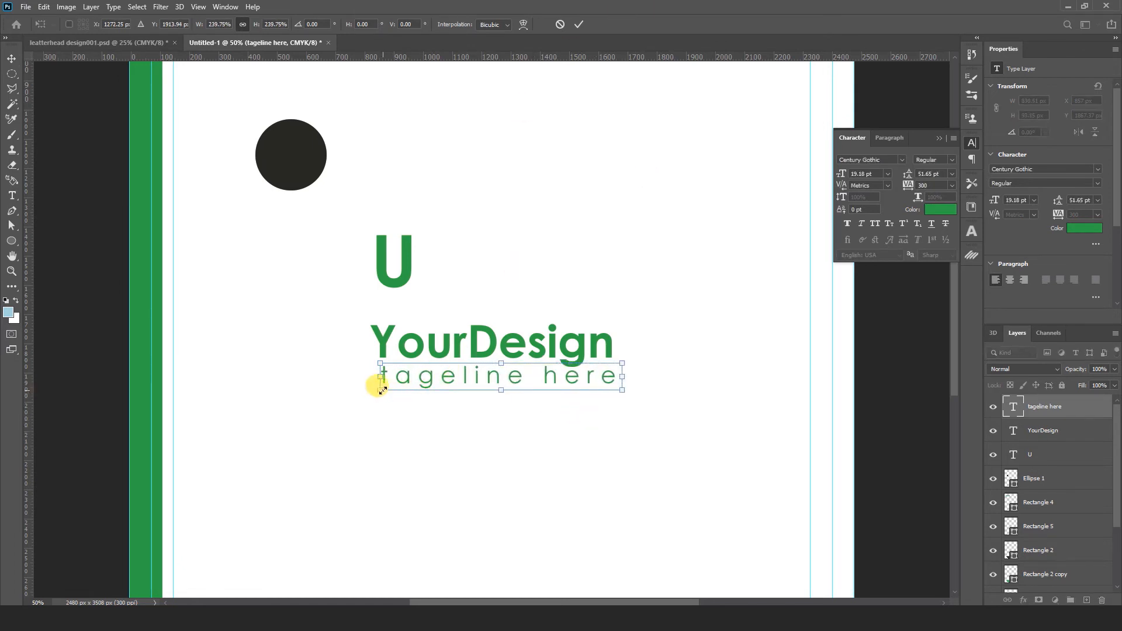
{"action": "left_click_drag", "start_coordinate": [380, 390], "coordinate": [370, 381]}
{"action": "left_click", "coordinate": [578, 24]}
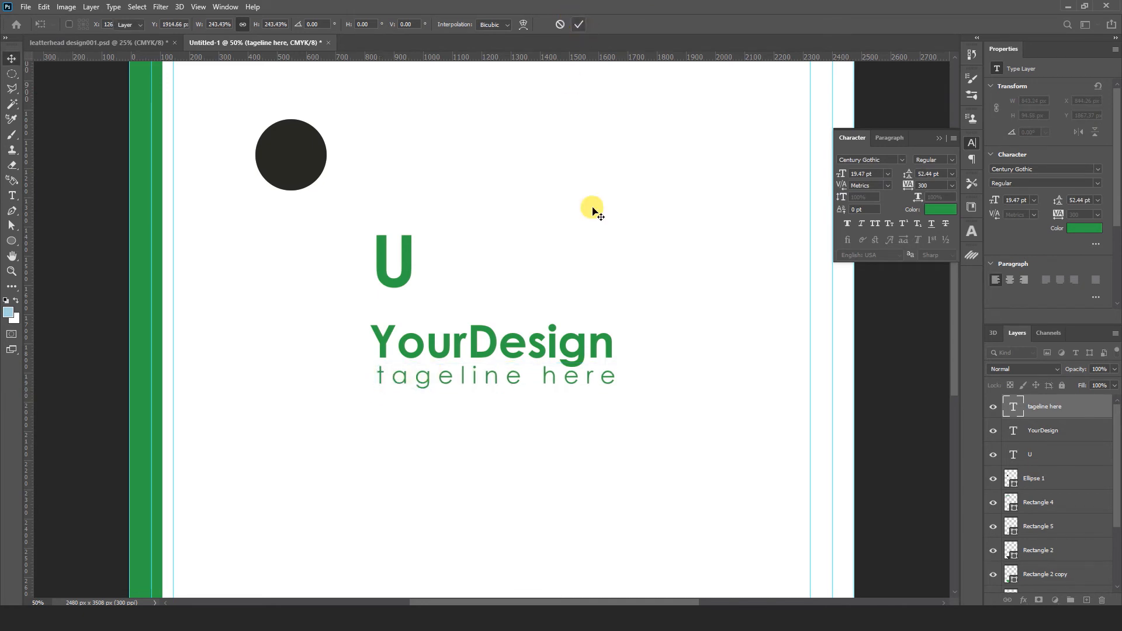
{"action": "left_click", "coordinate": [207, 312]}
Recolor only the word "Your" in YourDesign to dark gray, sampled from the dark area outside the page.
{"action": "left_click", "coordinate": [12, 195]}
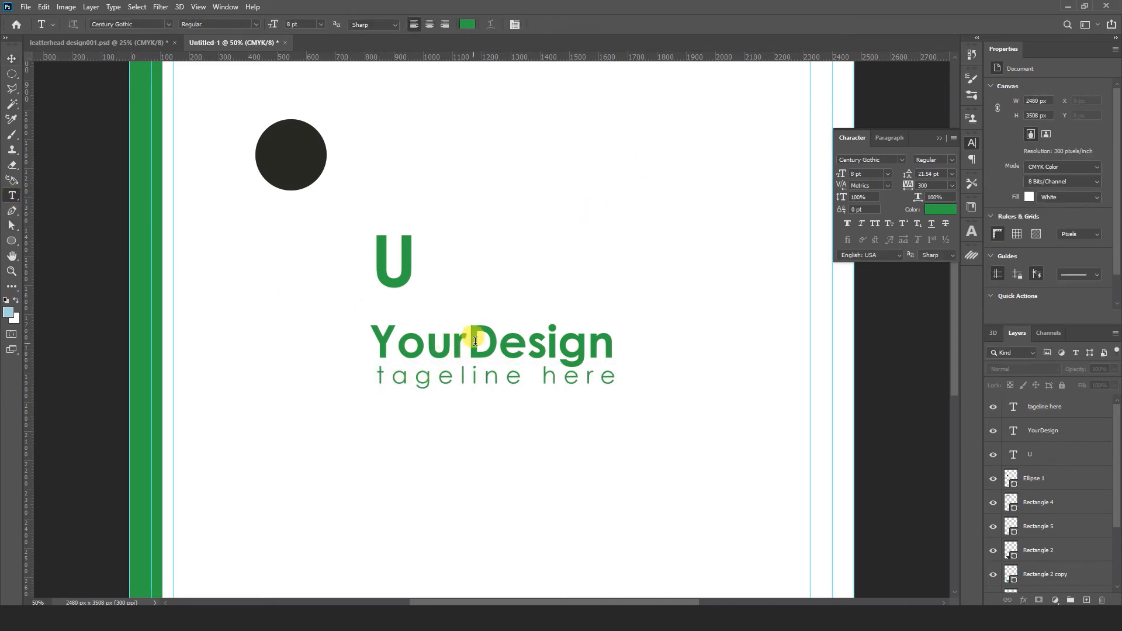
{"action": "left_click_drag", "start_coordinate": [467, 338], "coordinate": [368, 339]}
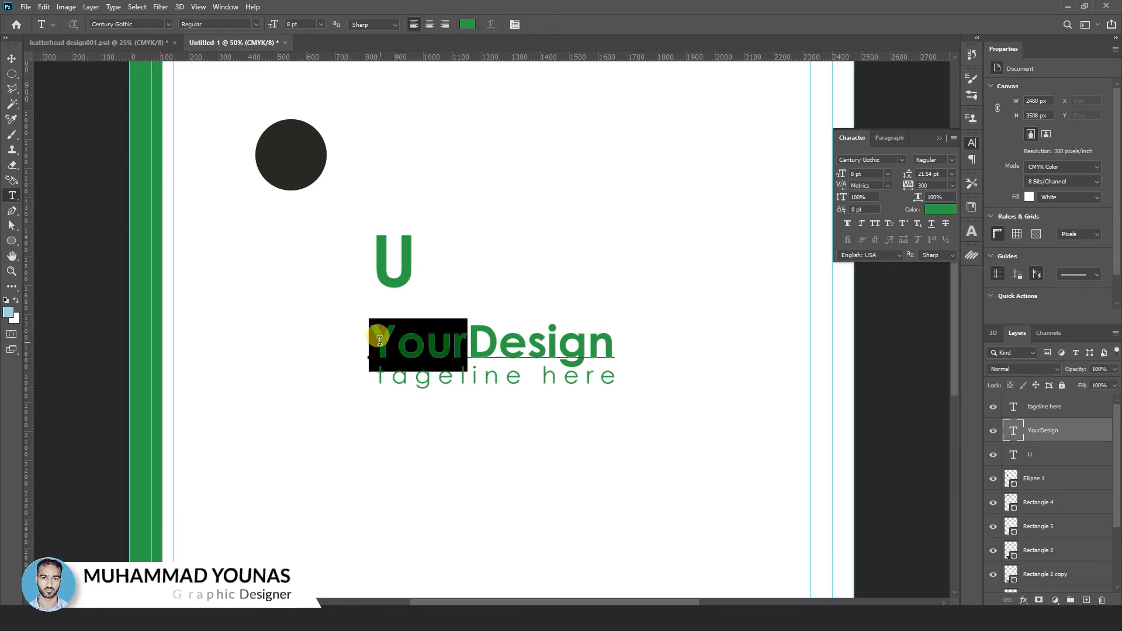
{"action": "left_click", "coordinate": [938, 209]}
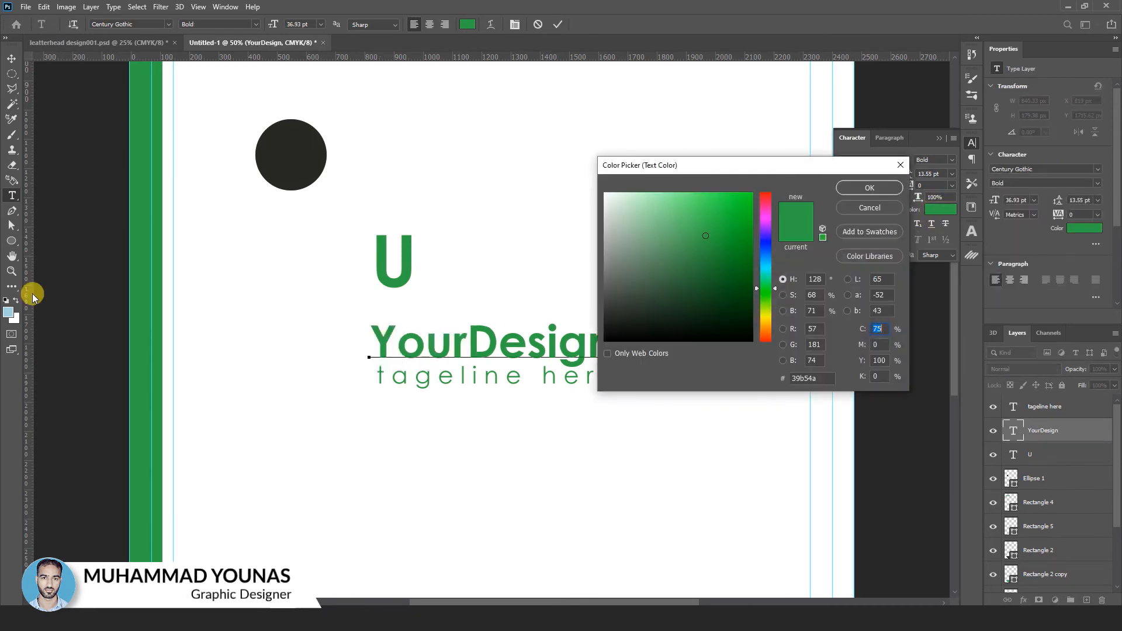
{"action": "left_click", "coordinate": [66, 283]}
{"action": "left_click", "coordinate": [869, 187]}
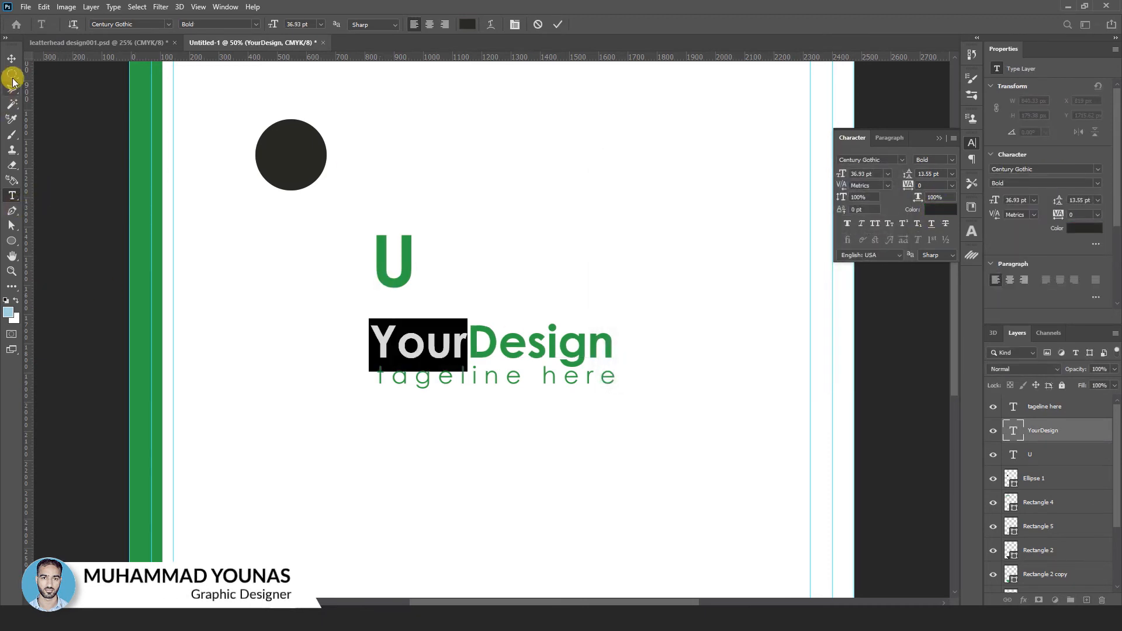
{"action": "left_click", "coordinate": [12, 58]}
Move the YourDesign and "tageline here" texts together so they sit just right of the dark circle.
{"action": "left_click_drag", "start_coordinate": [633, 329], "coordinate": [474, 412]}
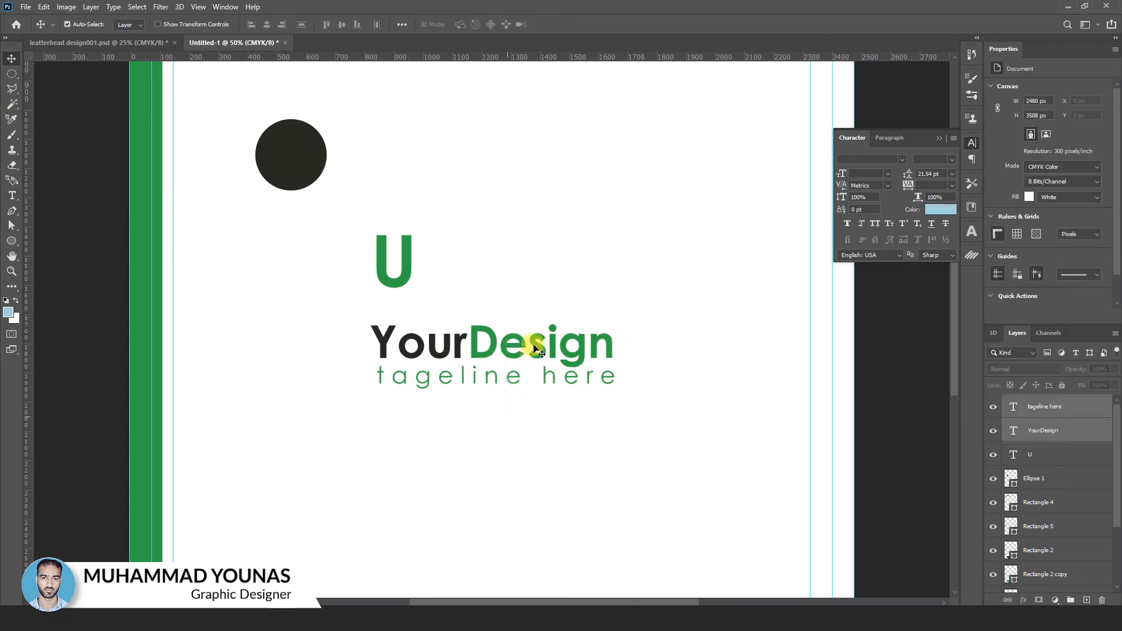
{"action": "left_click_drag", "start_coordinate": [538, 357], "coordinate": [496, 156]}
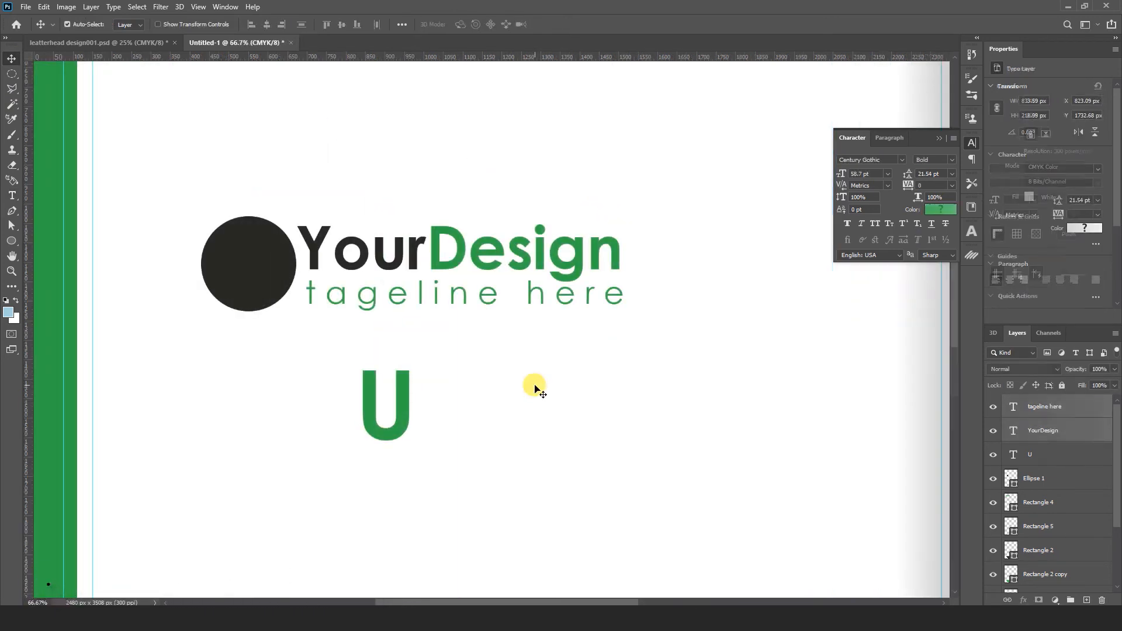
{"action": "left_click", "coordinate": [532, 384]}
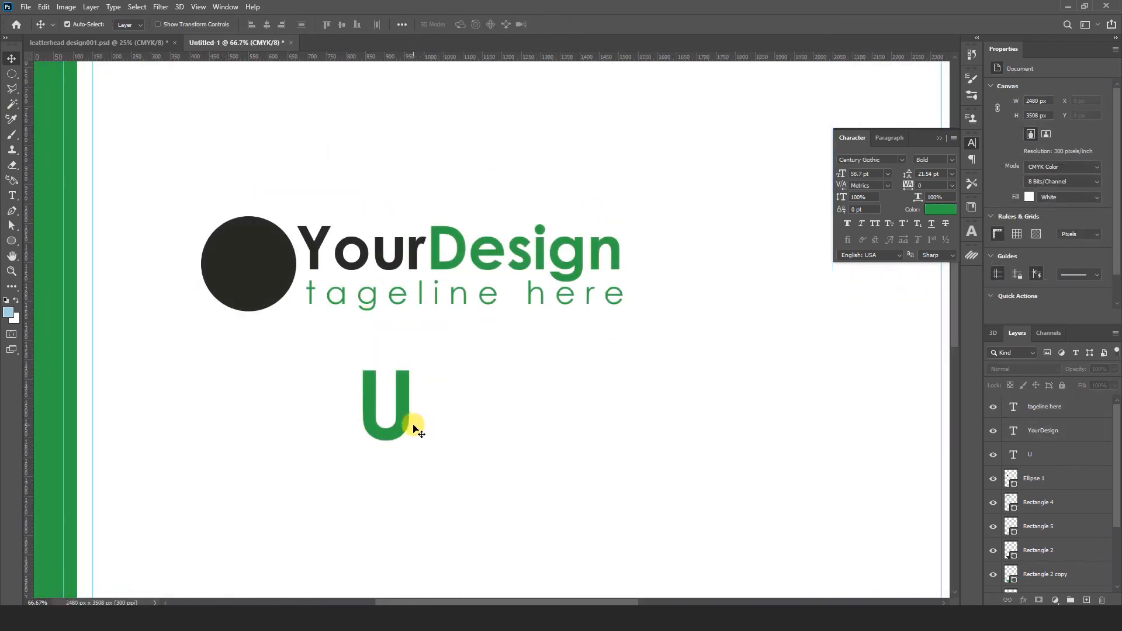
Move the green U onto the dark circle, centered horizontally and extending slightly above its upper edge.
{"action": "left_click_drag", "start_coordinate": [405, 423], "coordinate": [262, 272]}
{"action": "left_click", "coordinate": [300, 358]}
{"action": "left_click", "coordinate": [262, 273]}
{"action": "left_click", "coordinate": [259, 276], "text": "shift"}
{"action": "left_click", "coordinate": [260, 276], "text": "shift"}
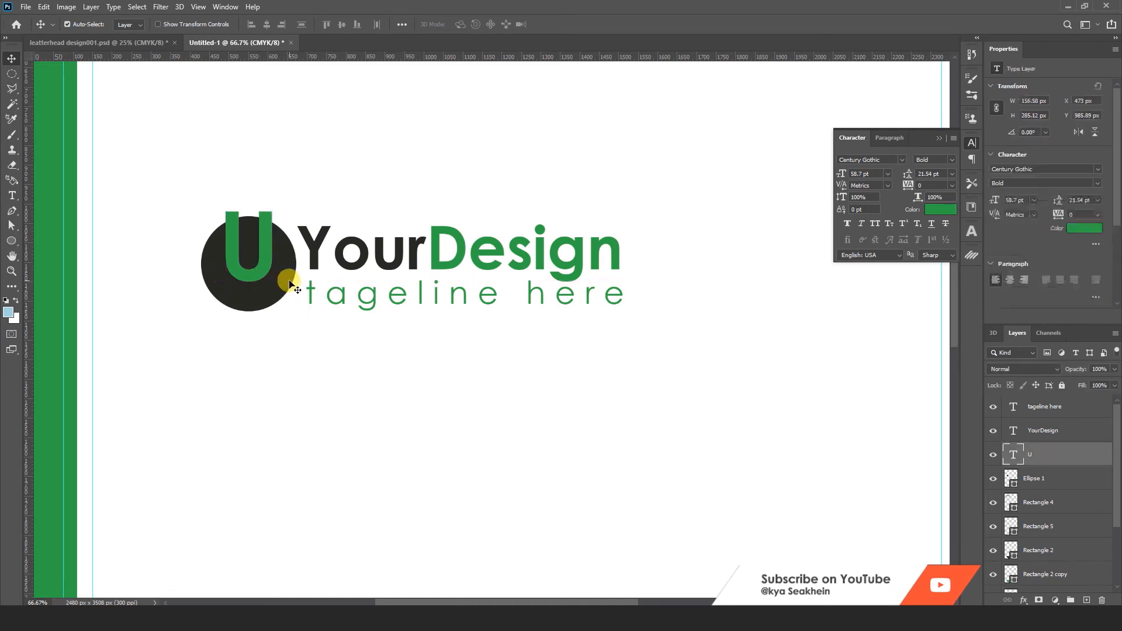
{"action": "left_click", "coordinate": [288, 283], "text": "shift"}
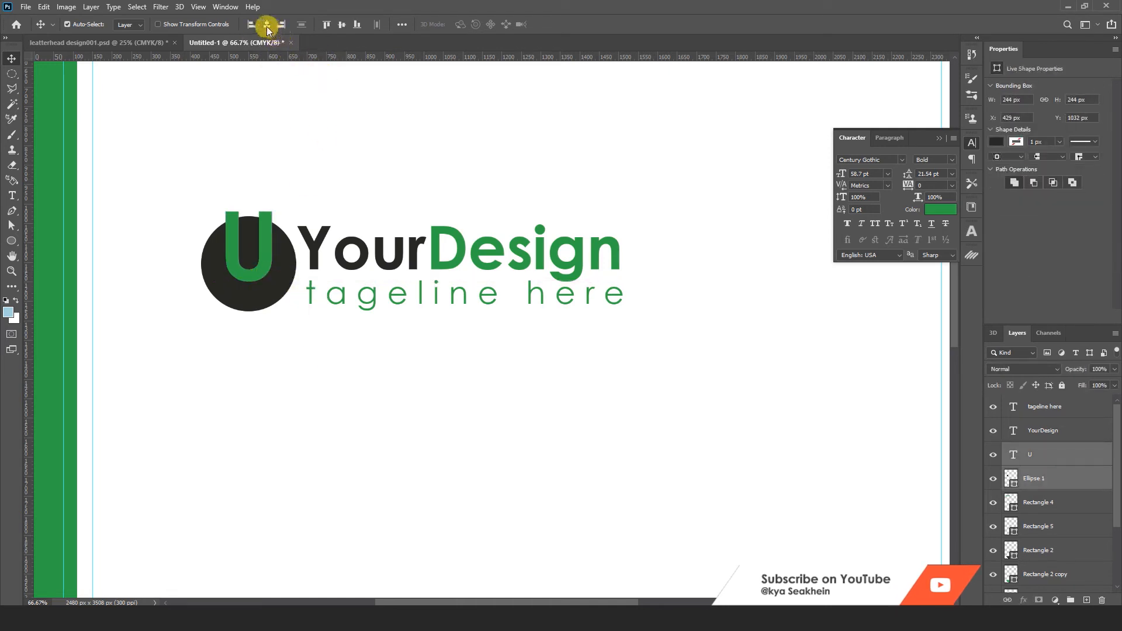
{"action": "key", "text": "ctrl+z"}
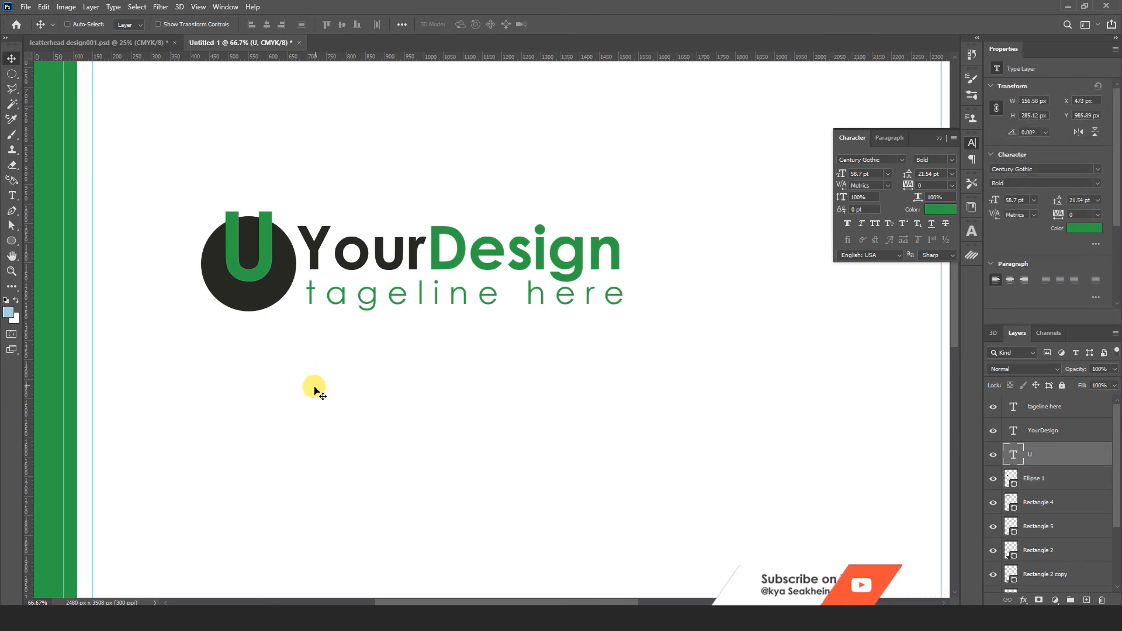
Scale the green U up to about 121% and clip it to the dark circle.
{"action": "key", "text": "ctrl+t"}
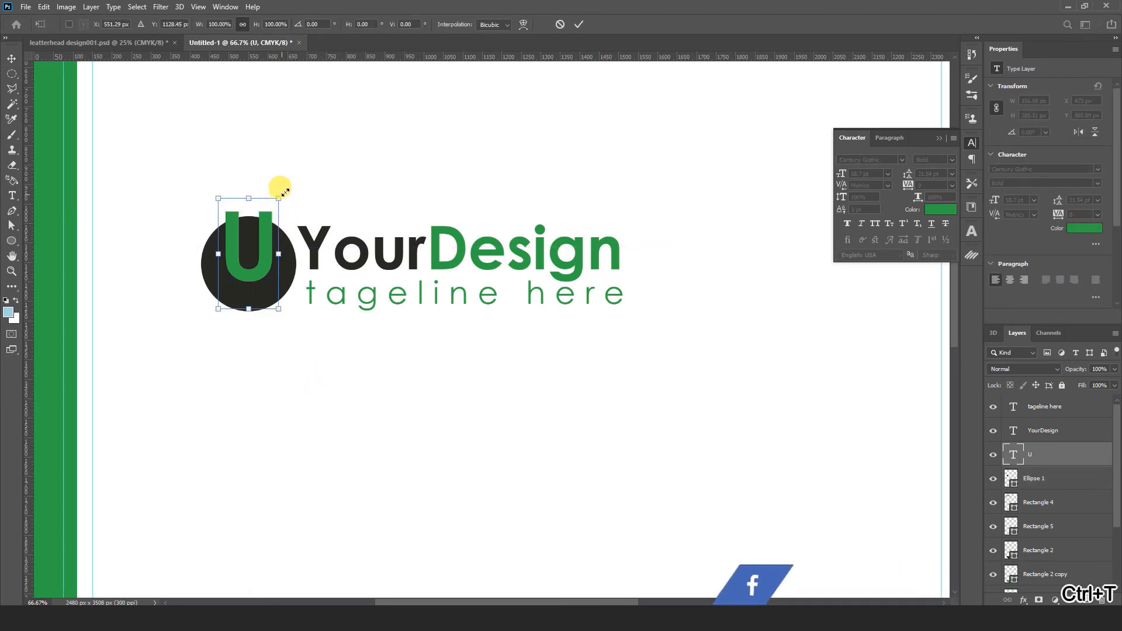
{"action": "left_click_drag", "start_coordinate": [281, 198], "coordinate": [290, 184]}
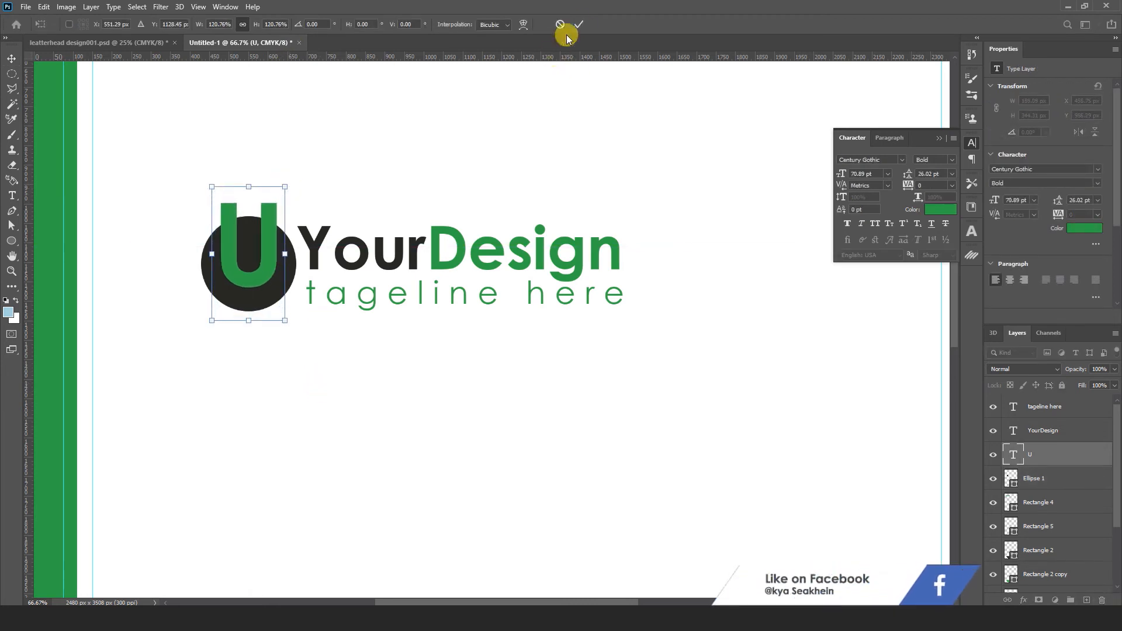
{"action": "left_click", "coordinate": [581, 24]}
{"action": "left_click", "coordinate": [518, 428]}
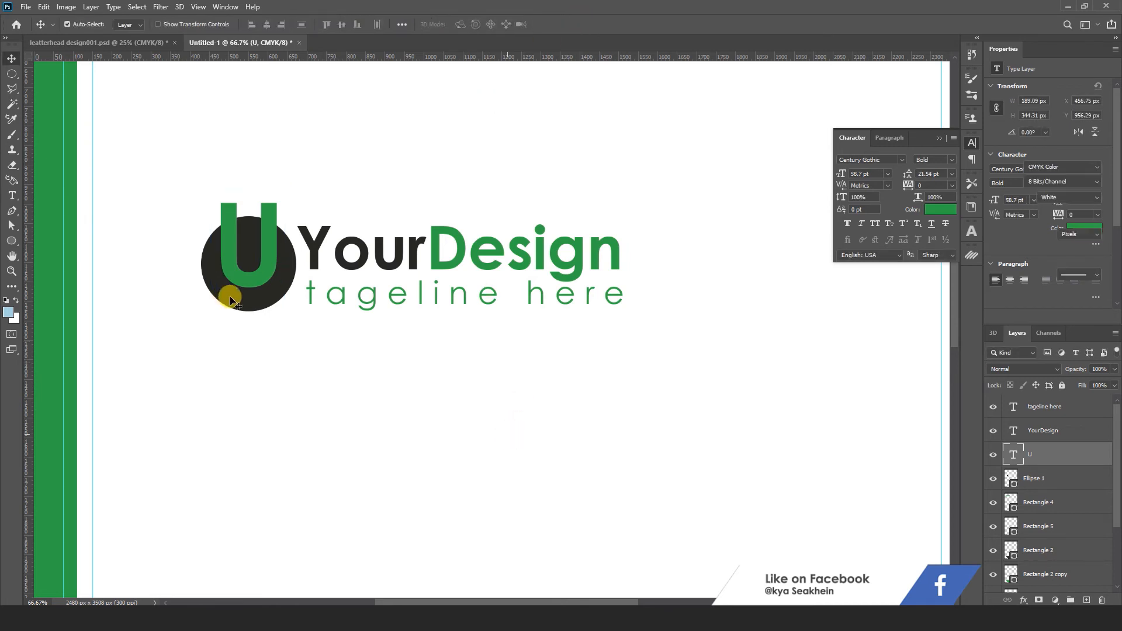
{"action": "left_click", "coordinate": [259, 282]}
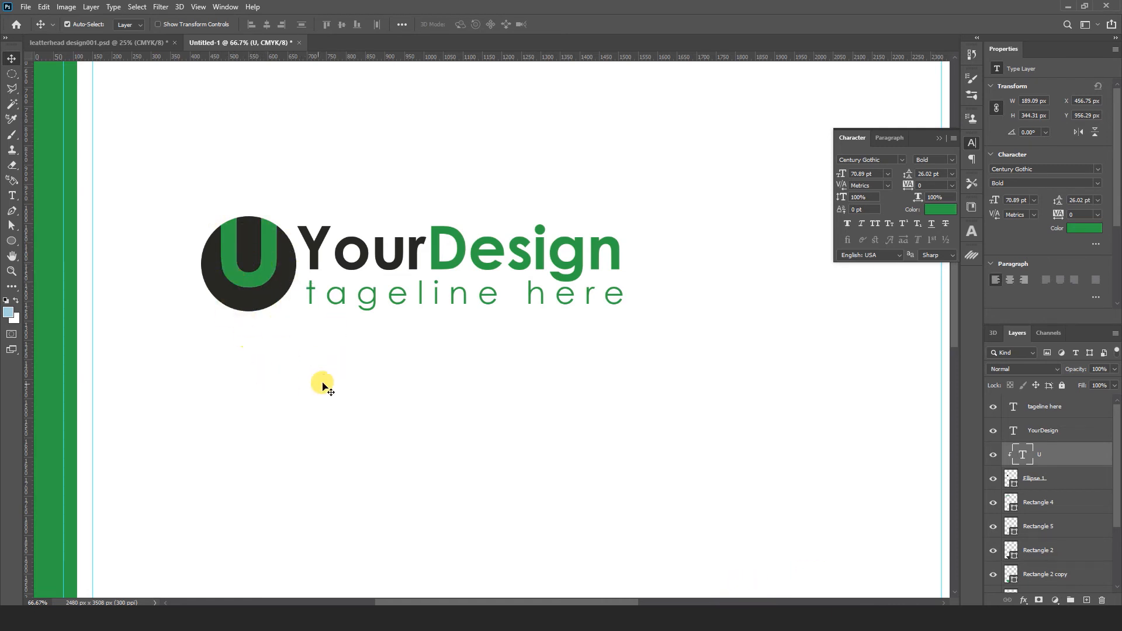
Draw a rectangle about 74 × 176 px over the inner opening of the U in the Untitled-1 document.
{"action": "left_click", "coordinate": [100, 43]}
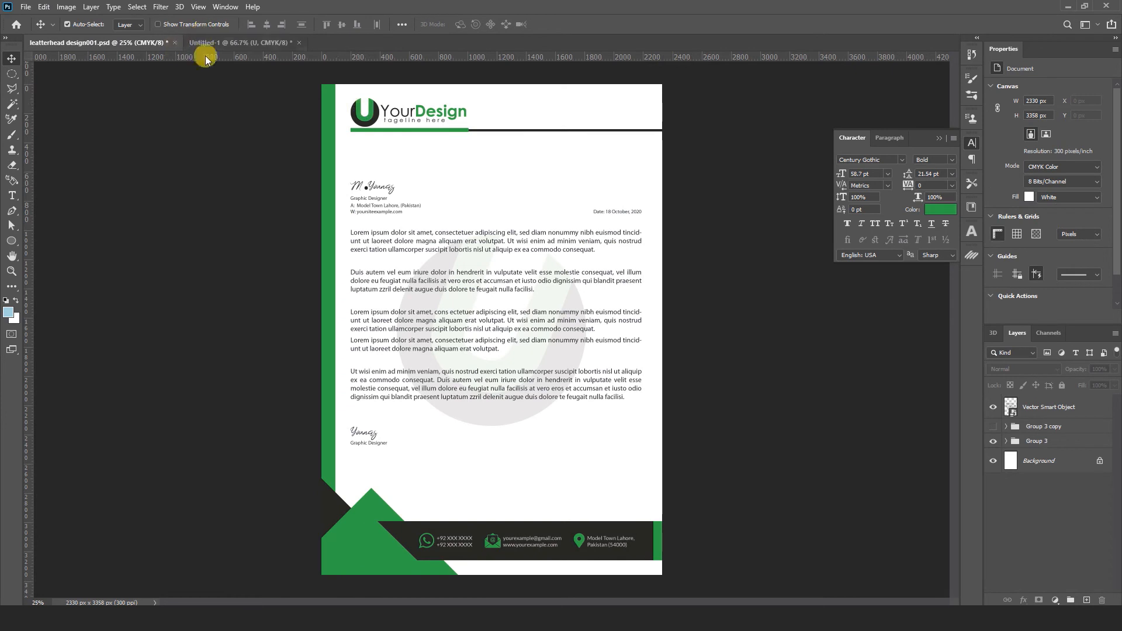
{"action": "left_click", "coordinate": [219, 42]}
{"action": "left_click", "coordinate": [338, 399]}
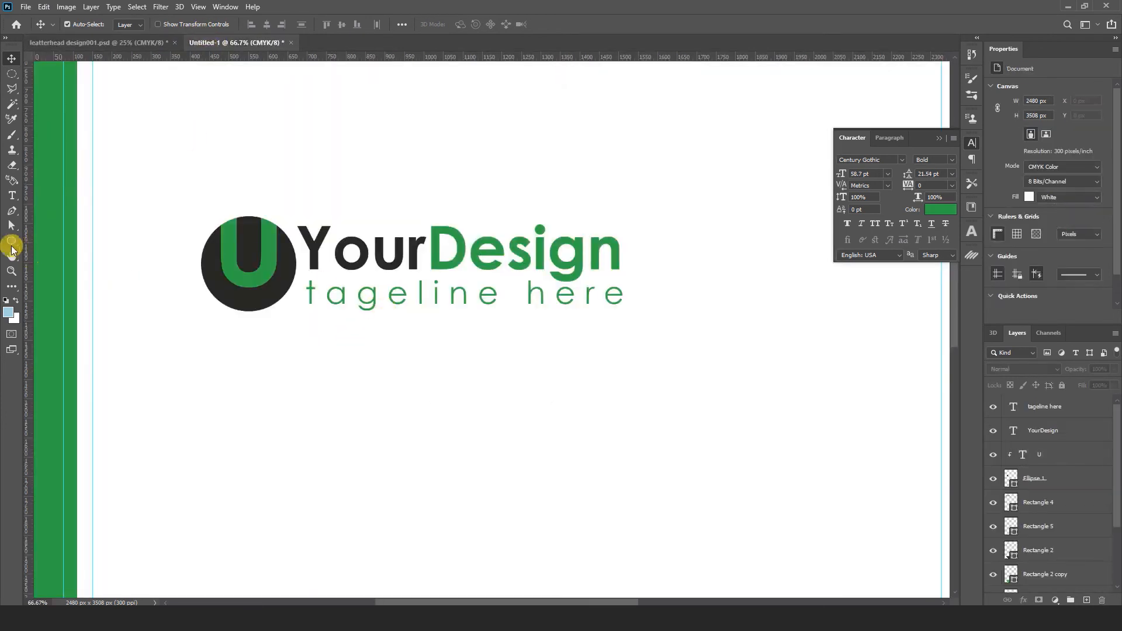
{"action": "left_click_drag", "start_coordinate": [13, 243], "coordinate": [55, 245]}
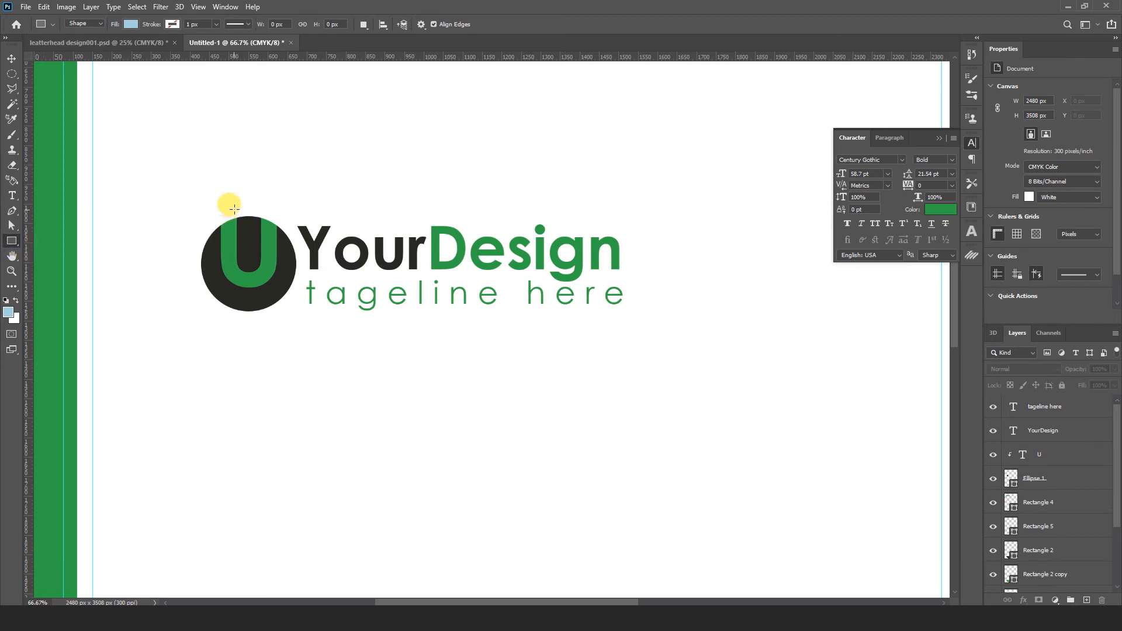
{"action": "left_click_drag", "start_coordinate": [234, 209], "coordinate": [262, 277]}
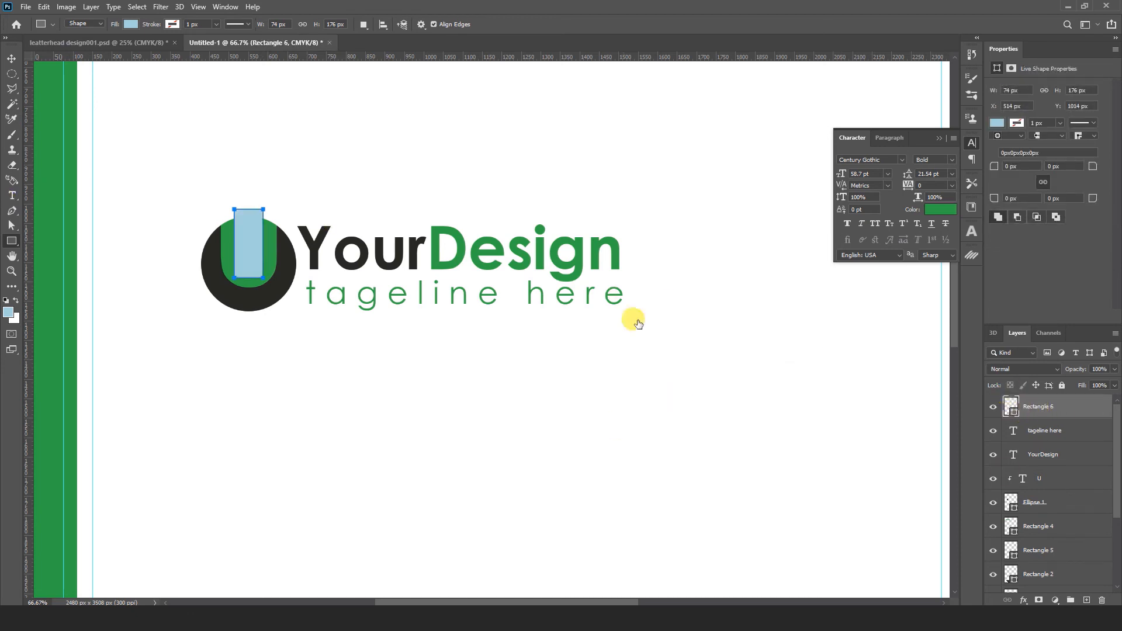
Fill the new rectangle with white and place its layer beneath the U, clipped to the dark circle.
{"action": "left_click_drag", "start_coordinate": [641, 215], "coordinate": [578, 179]}
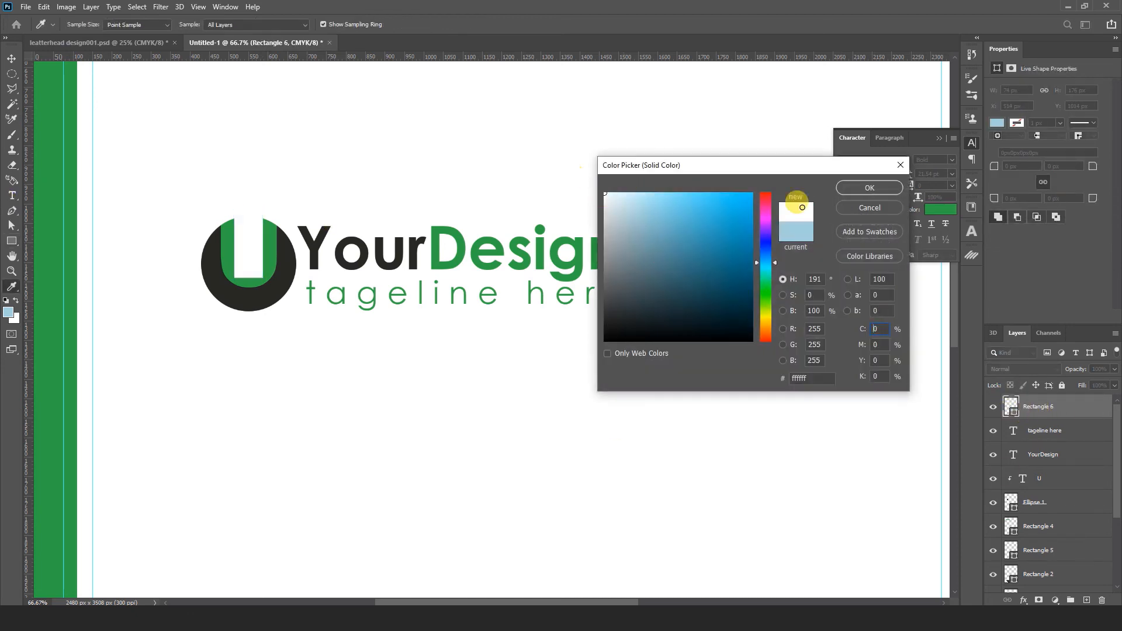
{"action": "left_click", "coordinate": [850, 191]}
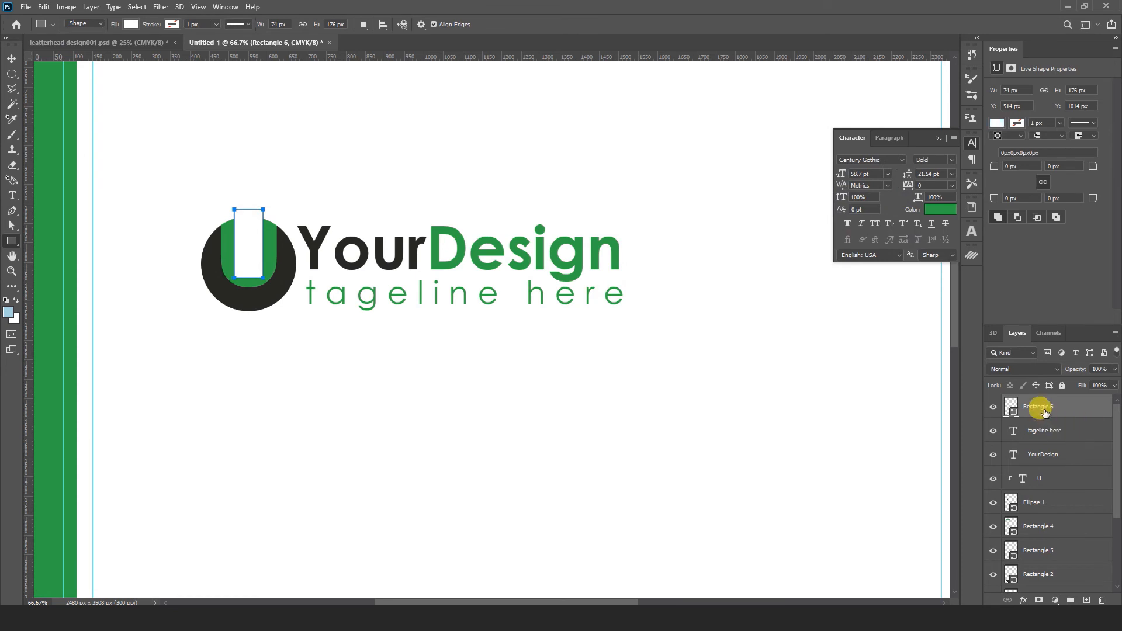
{"action": "left_click_drag", "start_coordinate": [1044, 411], "coordinate": [1075, 478]}
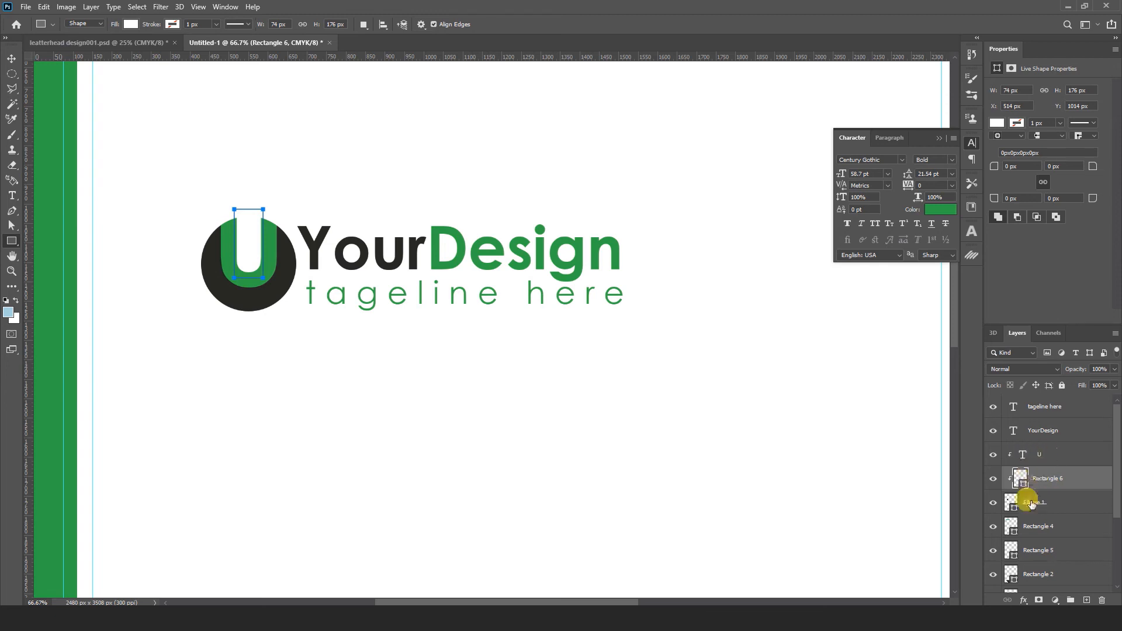
Select the circle, U and white rectangle together and nudge them about 2 px right.
{"action": "left_click", "coordinate": [12, 59]}
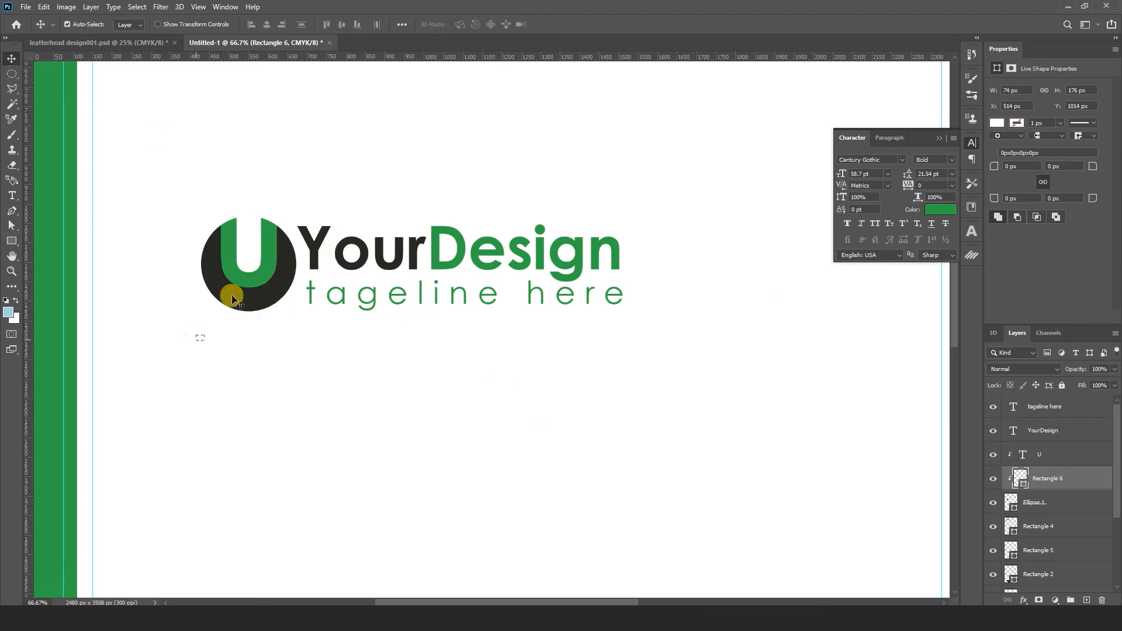
{"action": "left_click_drag", "start_coordinate": [232, 296], "coordinate": [277, 212]}
{"action": "left_click_drag", "start_coordinate": [283, 273], "coordinate": [284, 274]}
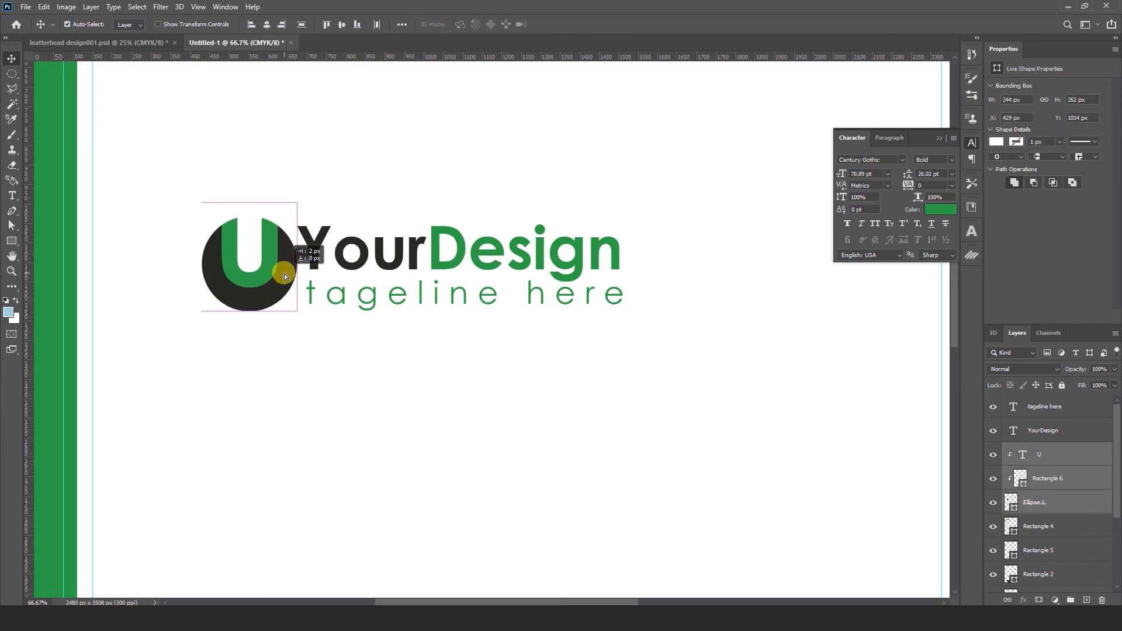
{"action": "left_click", "coordinate": [501, 443]}
Move the whole logo with its texts to just above the green header bar and scale it down slightly.
{"action": "left_click_drag", "start_coordinate": [179, 356], "coordinate": [626, 374]}
{"action": "key", "text": "ctrl+minus"}
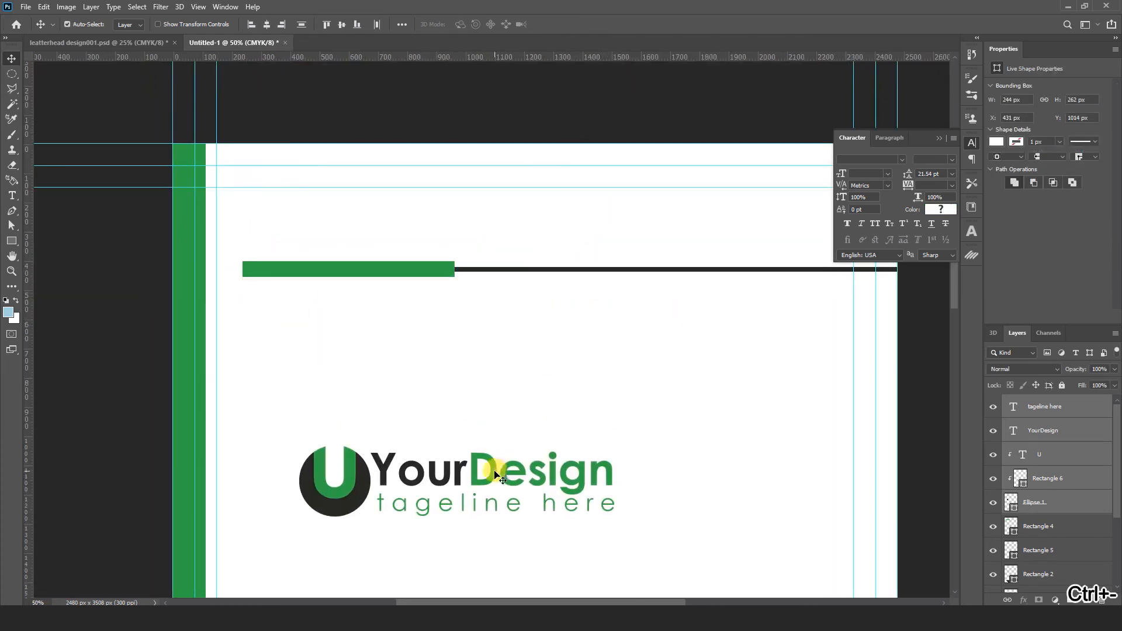
{"action": "left_click_drag", "start_coordinate": [494, 475], "coordinate": [428, 210]}
{"action": "key", "text": "ctrl+t"}
{"action": "left_click_drag", "start_coordinate": [551, 176], "coordinate": [528, 181]}
{"action": "left_click", "coordinate": [574, 26]}
{"action": "left_click", "coordinate": [428, 284]}
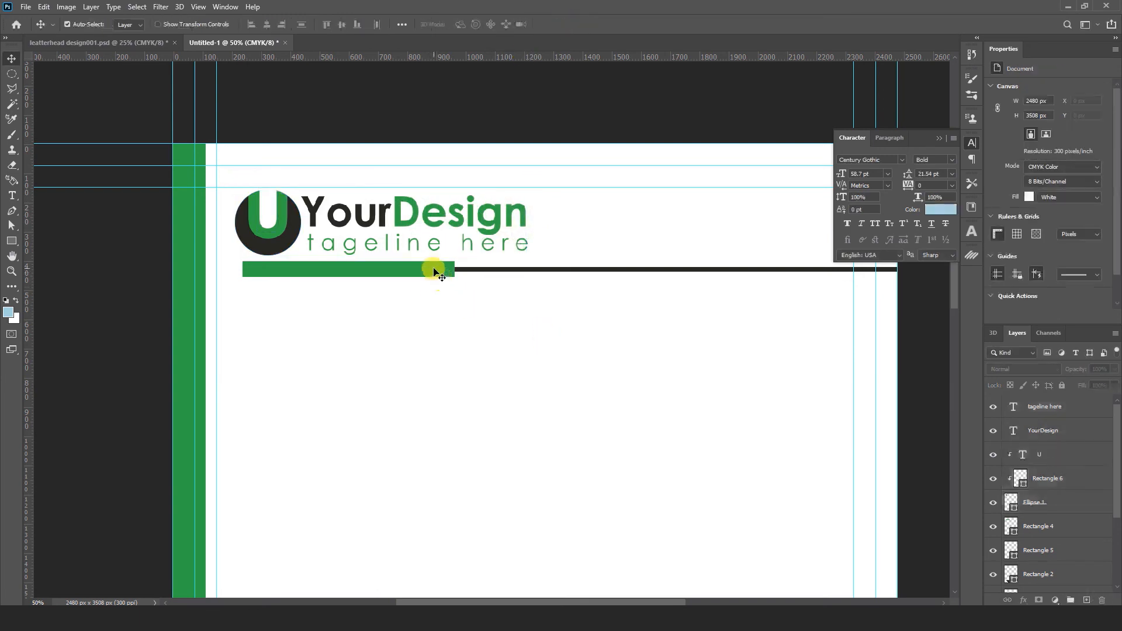
Stretch the green header bar horizontally so its right end lines up with the end of the logo text.
{"action": "left_click", "coordinate": [436, 272]}
{"action": "key", "text": "ctrl+t"}
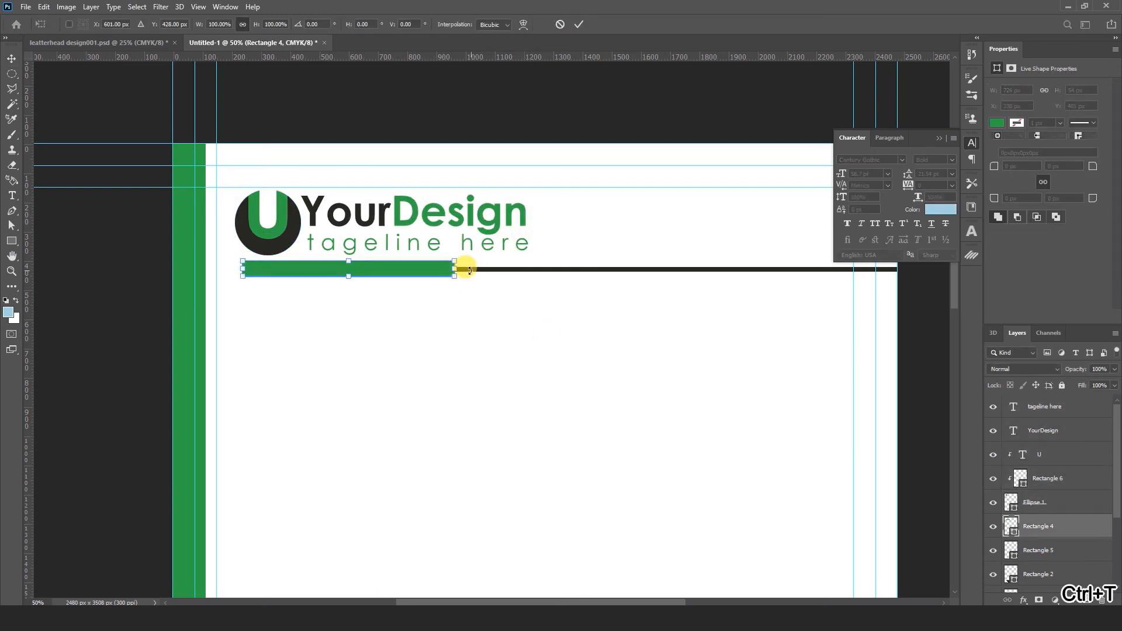
{"action": "left_click_drag", "start_coordinate": [454, 268], "coordinate": [530, 272]}
{"action": "left_click_drag", "start_coordinate": [531, 272], "coordinate": [531, 272]}
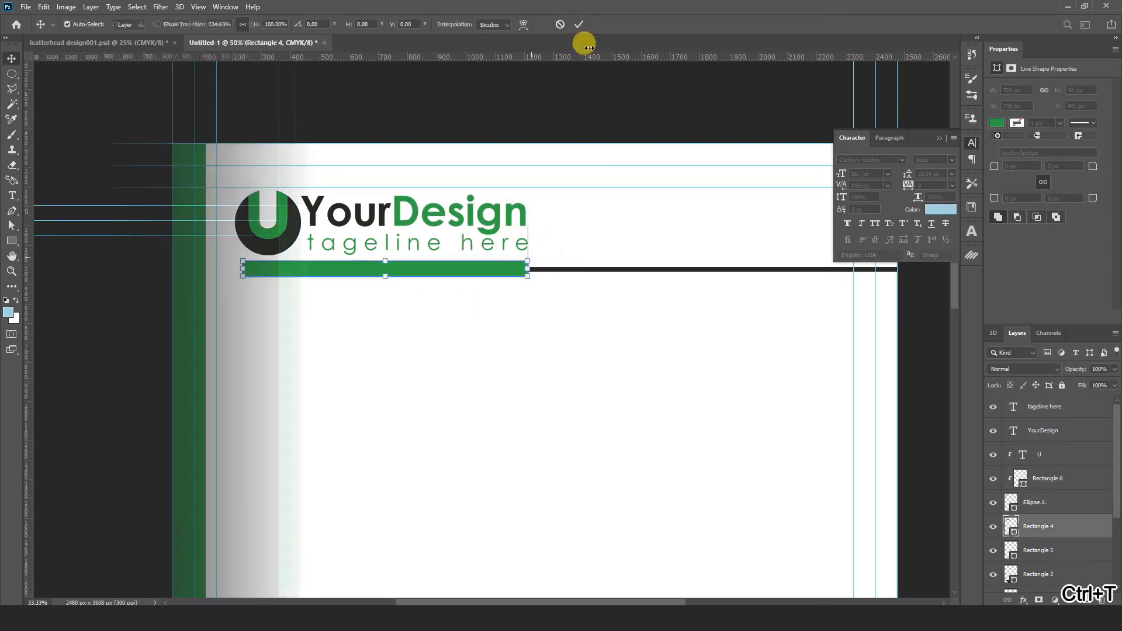
{"action": "left_click", "coordinate": [578, 25]}
Move the logo, green header bar and dark line together about 21 px to the left.
{"action": "left_click_drag", "start_coordinate": [321, 318], "coordinate": [540, 246]}
{"action": "left_click_drag", "start_coordinate": [539, 246], "coordinate": [507, 251]}
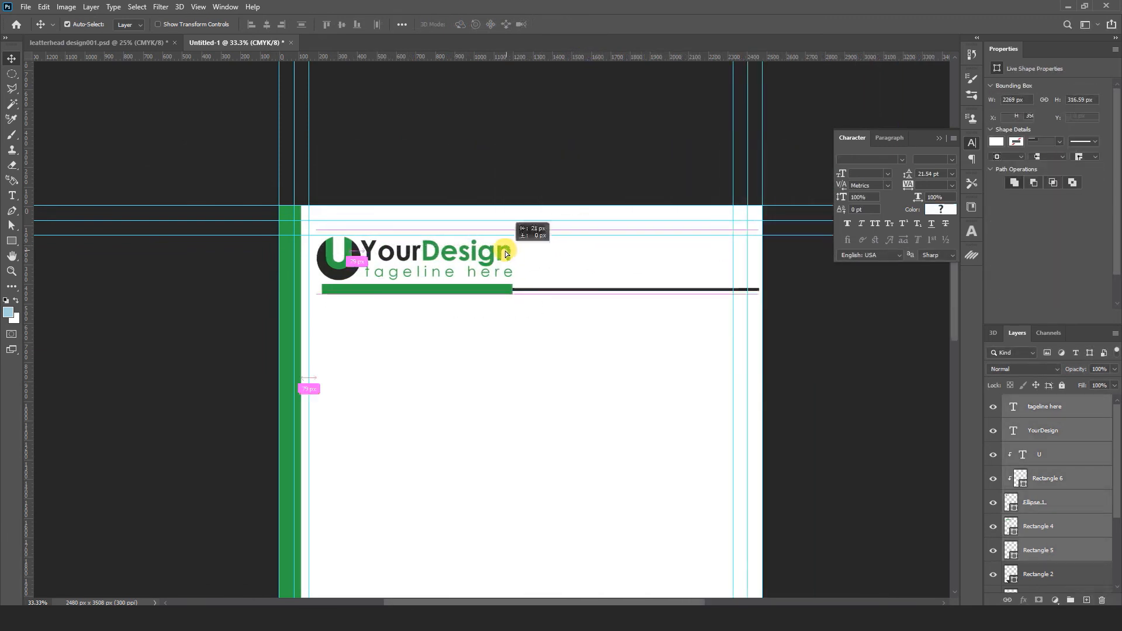
{"action": "left_click", "coordinate": [660, 298]}
Stretch the dark header line to about 1664 px wide so it reaches the right page edge.
{"action": "left_click", "coordinate": [660, 291]}
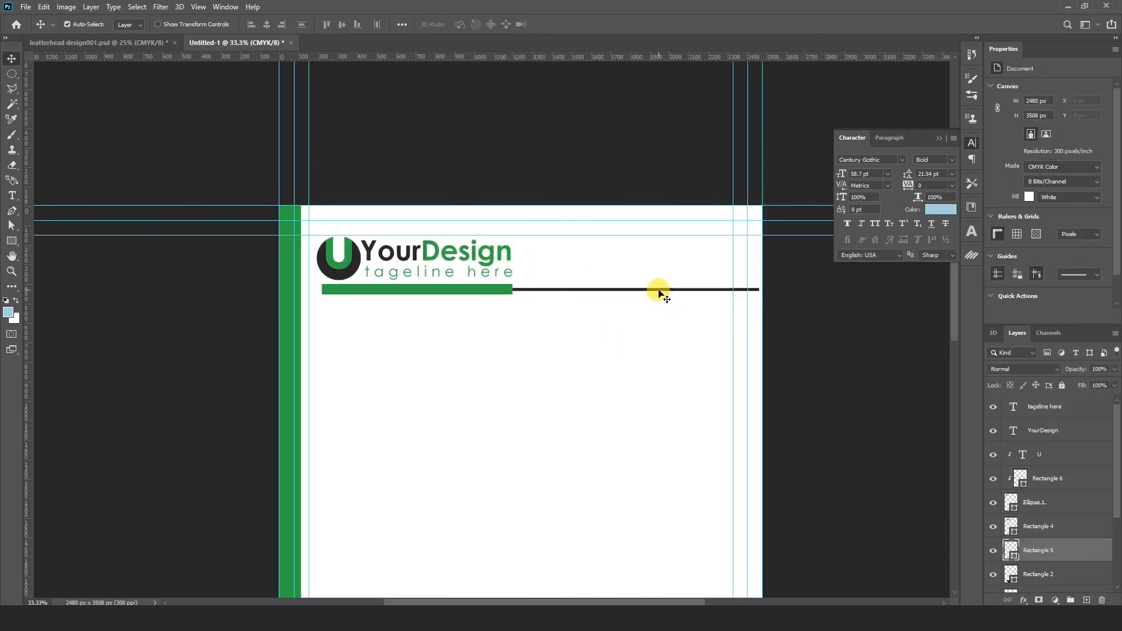
{"action": "key", "text": "ctrl+t"}
{"action": "left_click_drag", "start_coordinate": [757, 289], "coordinate": [764, 289]}
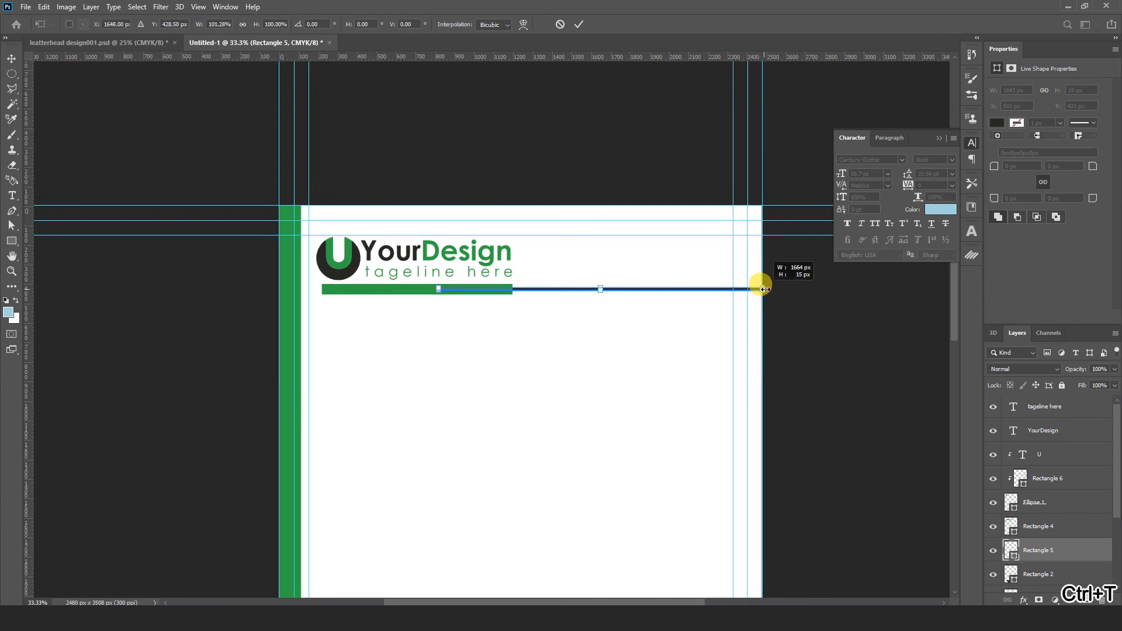
{"action": "left_click", "coordinate": [579, 24]}
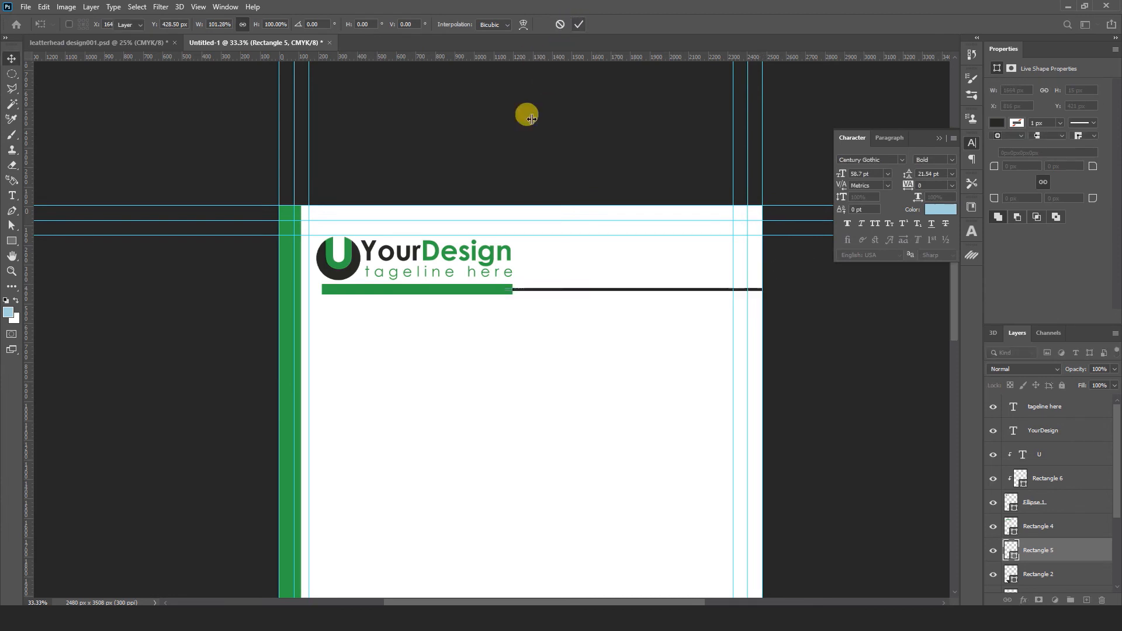
Copy the footer's contact-details Vector Smart Object from the leatterhead design001.psd document.
{"action": "key", "text": "ctrl+minus"}
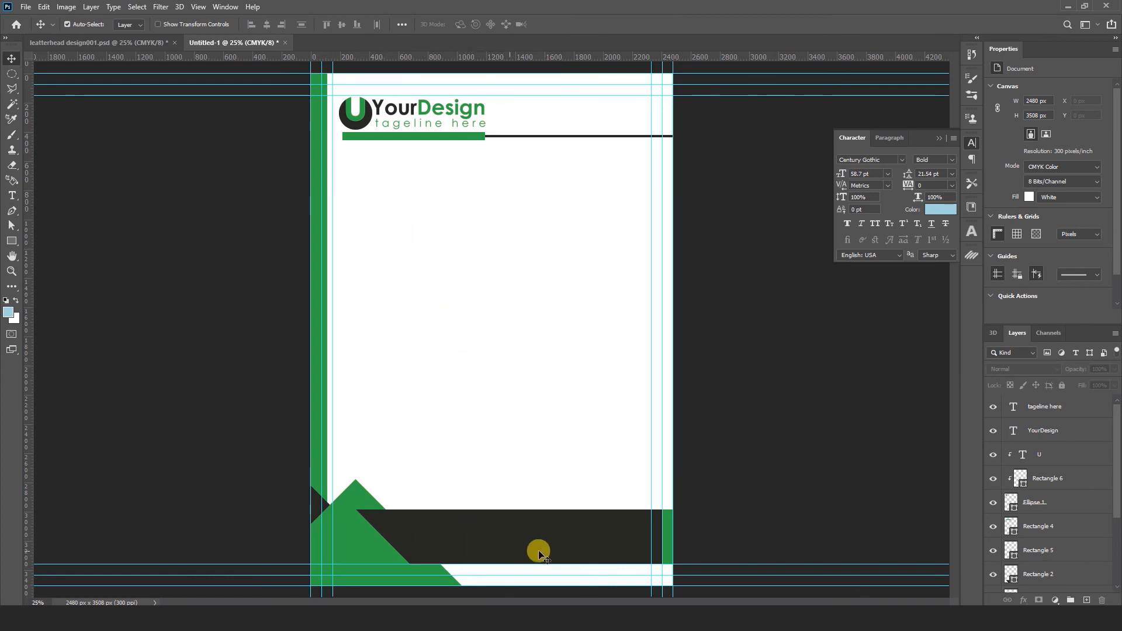
{"action": "left_click", "coordinate": [132, 42]}
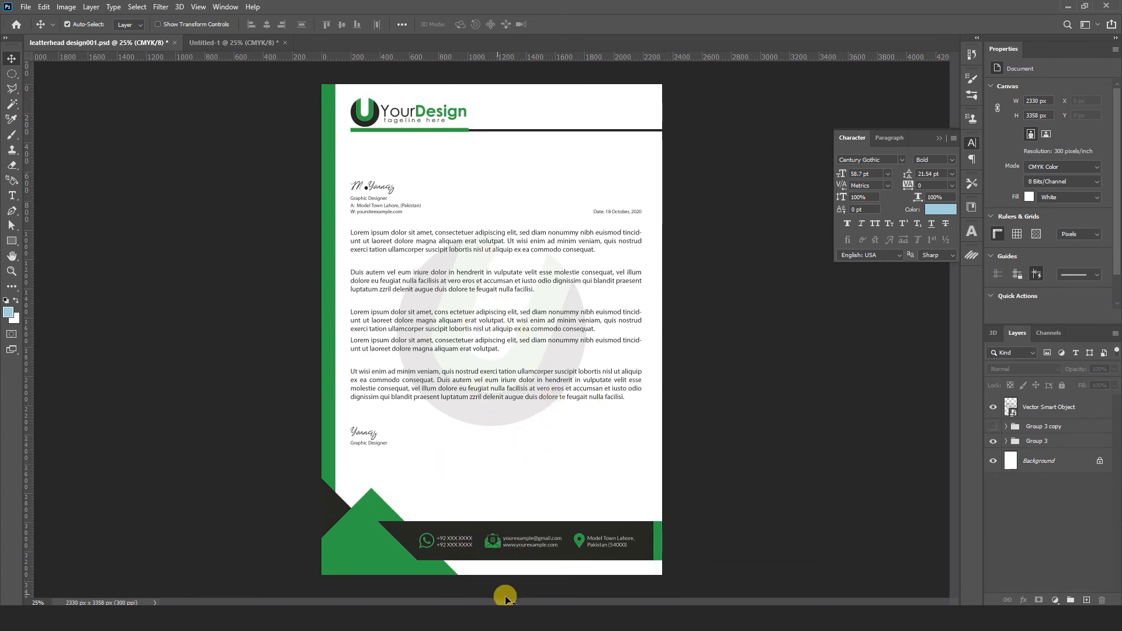
{"action": "left_click", "coordinate": [494, 548]}
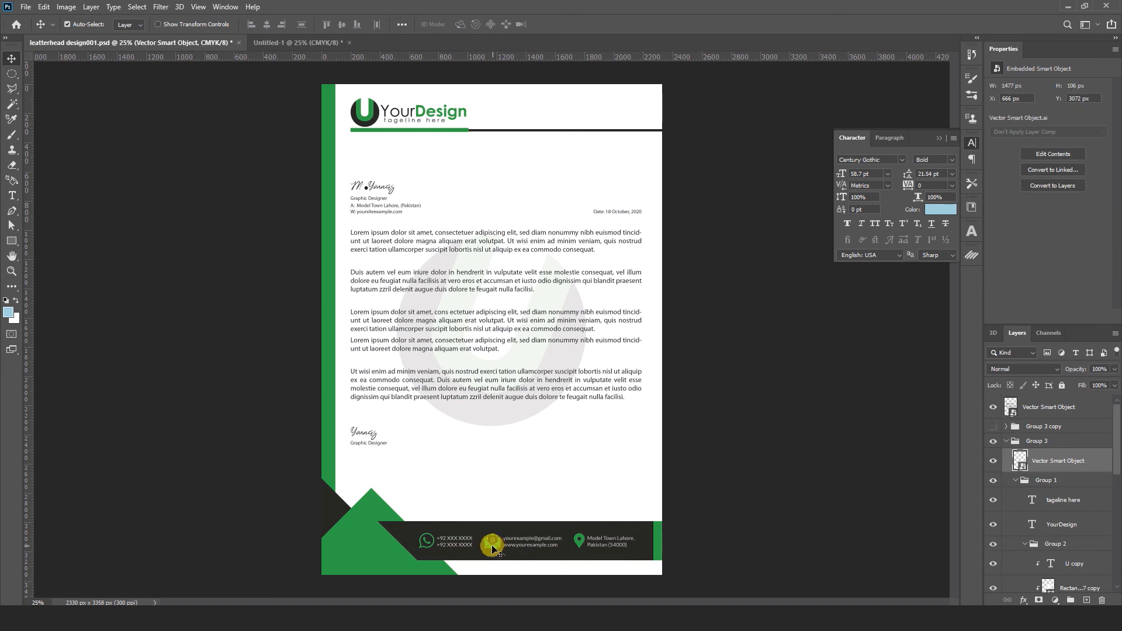
{"action": "left_click", "coordinate": [993, 444]}
{"action": "left_click", "coordinate": [492, 545]}
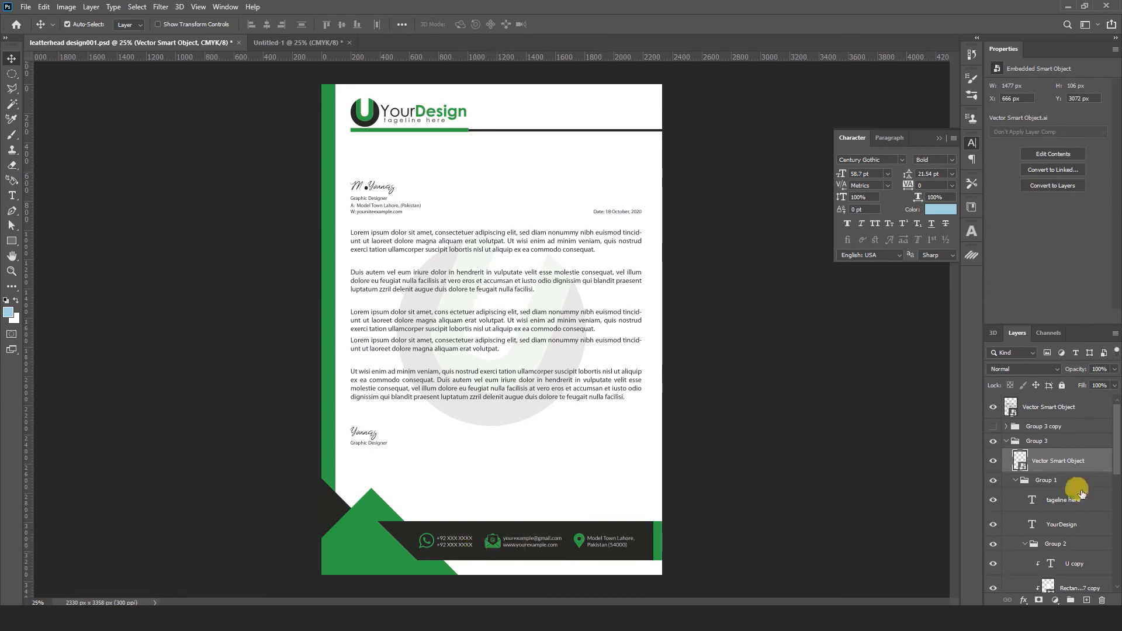
{"action": "left_click", "coordinate": [44, 7]}
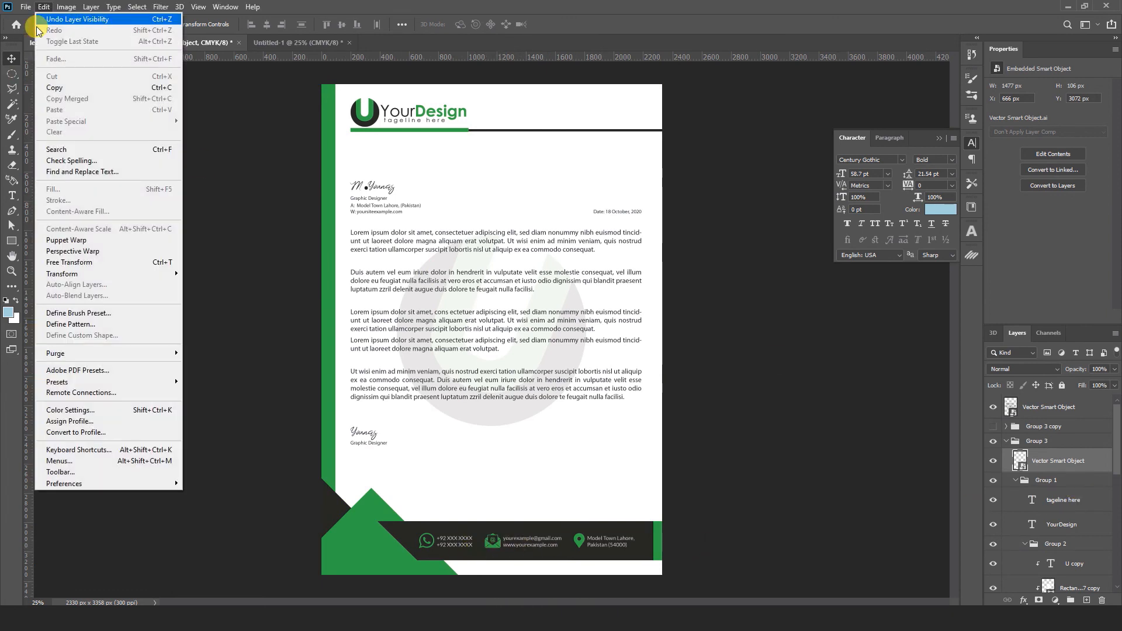
{"action": "left_click", "coordinate": [56, 94]}
Paste the copied contact details in place into the Untitled-1 document.
{"action": "left_click", "coordinate": [305, 46]}
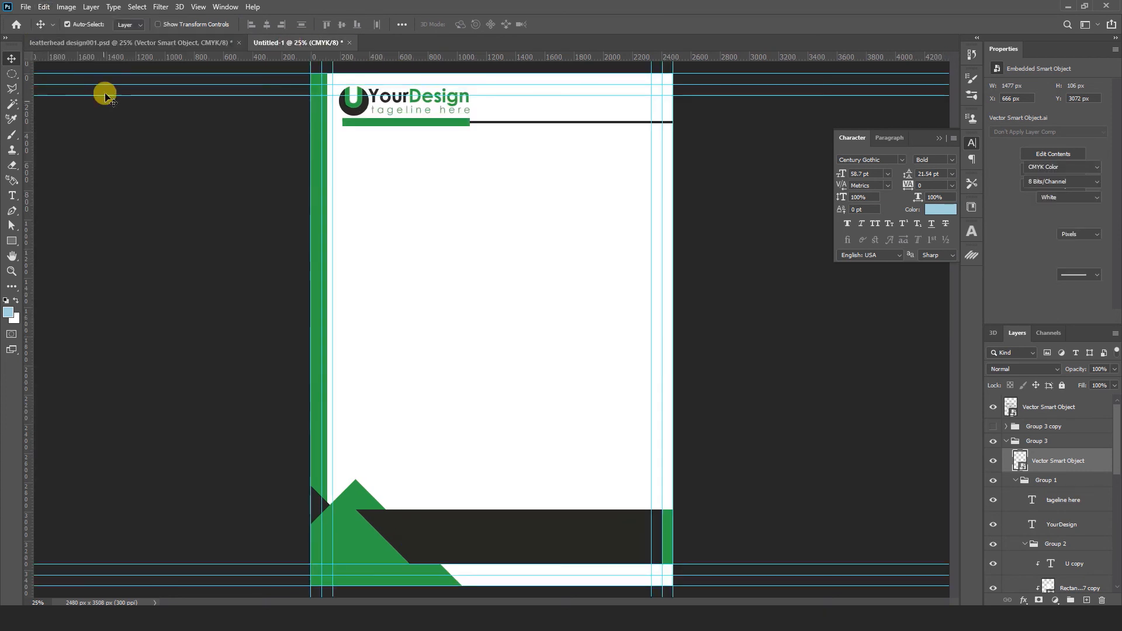
{"action": "left_click", "coordinate": [43, 7]}
{"action": "mouse_move", "coordinate": [81, 122]}
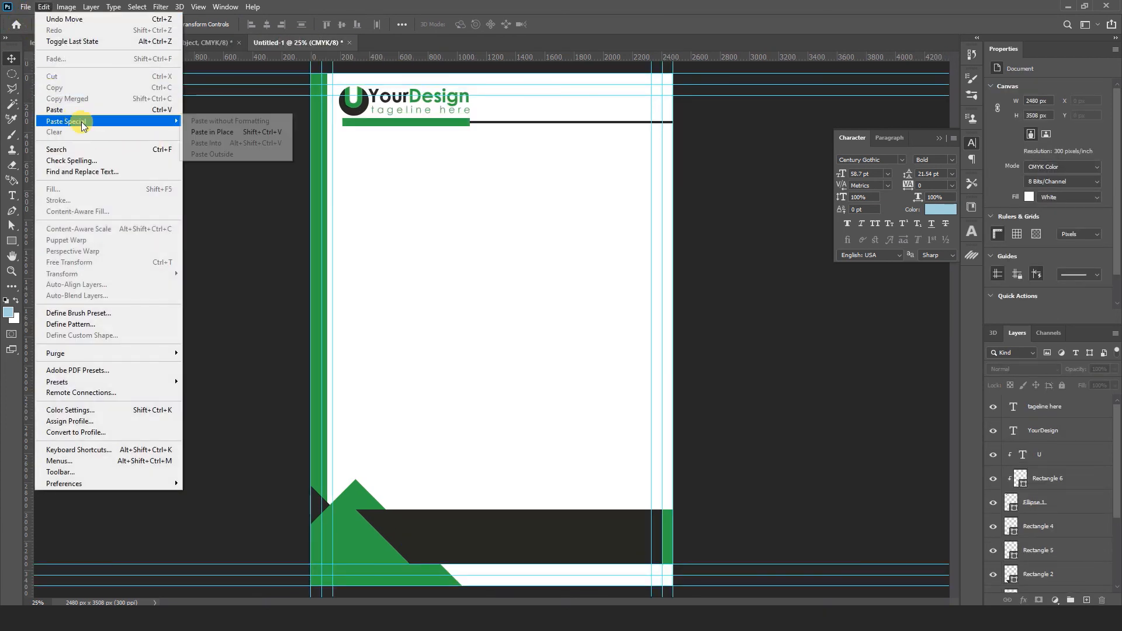
{"action": "left_click", "coordinate": [240, 132]}
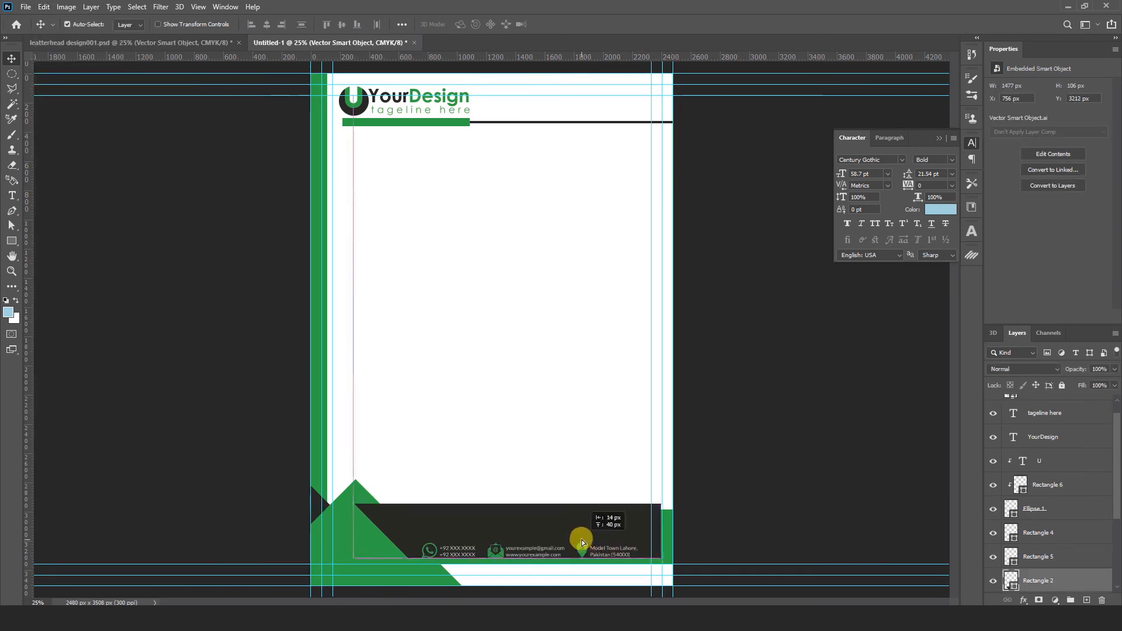
Undo the accidental move of the dark footer bar and move the contact details up to the bar's vertical middle.
{"action": "key", "text": "ctrl+z"}
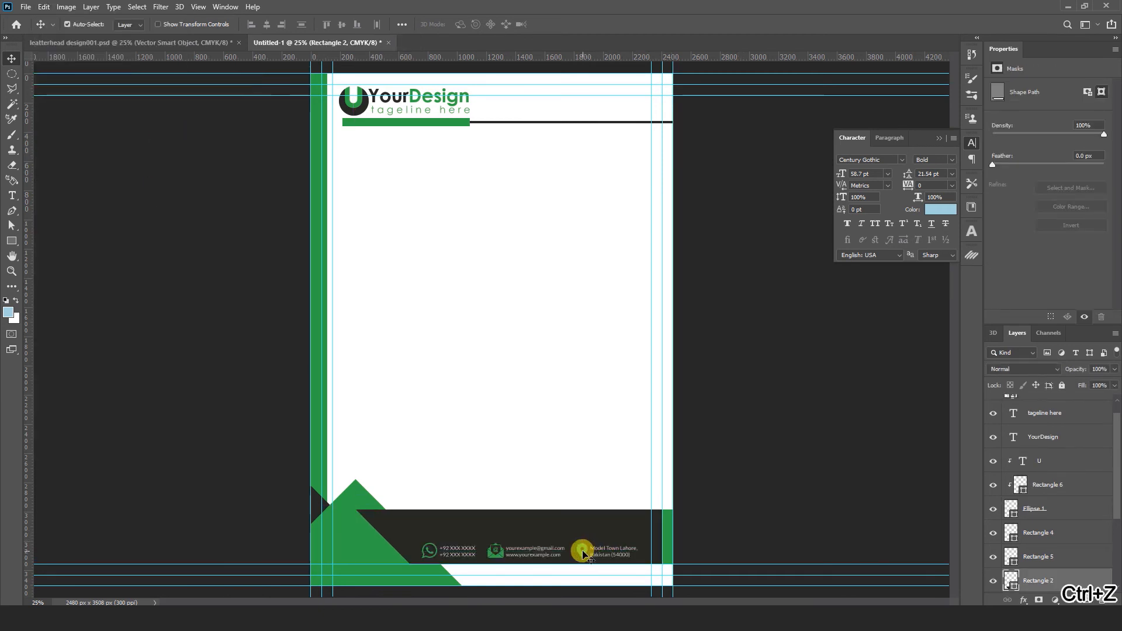
{"action": "key", "text": "ctrl+z"}
{"action": "left_click_drag", "start_coordinate": [583, 554], "coordinate": [578, 535]}
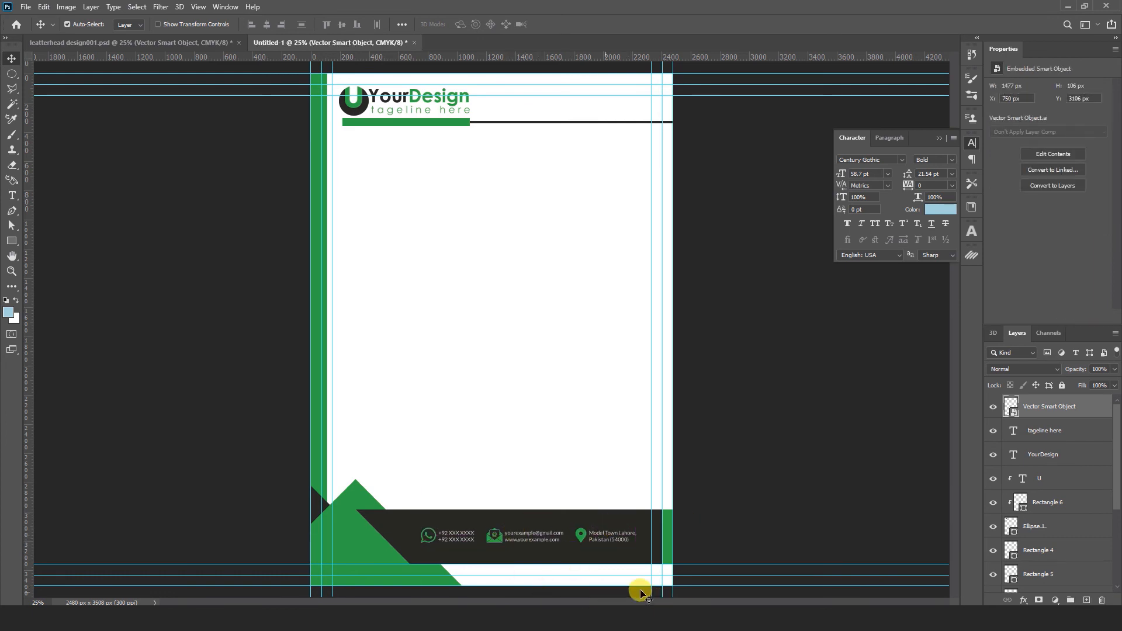
Reduce the height of the dark footer bar and its green end piece to 81.82%, keeping their lower edge in place.
{"action": "left_click", "coordinate": [636, 519], "text": "shift"}
{"action": "key", "text": "ctrl+t"}
{"action": "left_click_drag", "start_coordinate": [514, 510], "coordinate": [516, 518]}
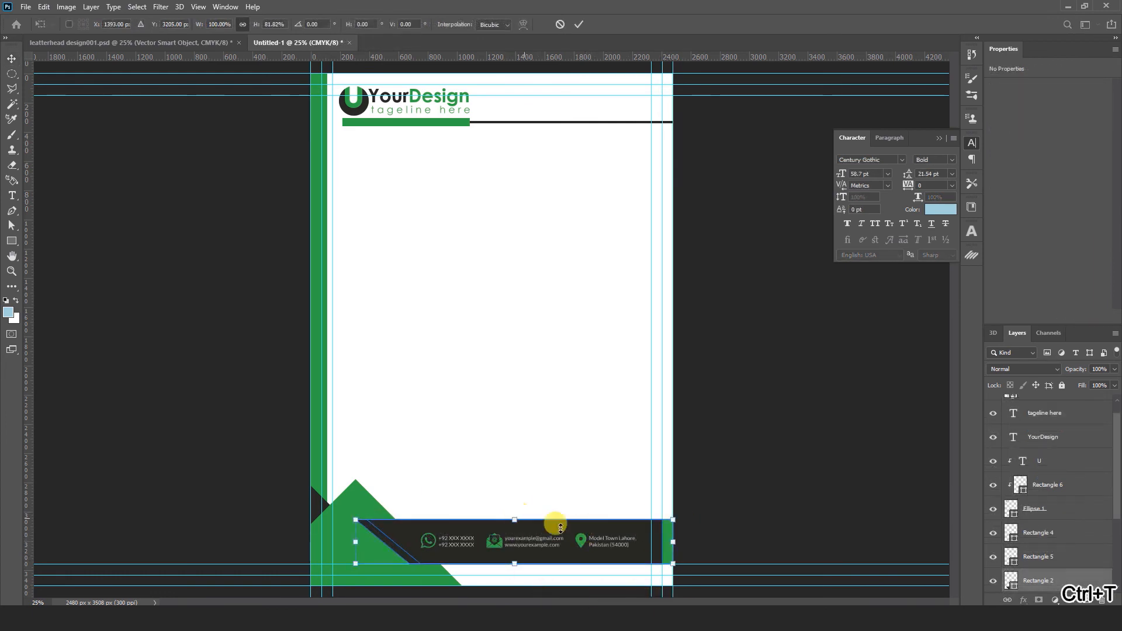
{"action": "left_click", "coordinate": [579, 24]}
{"action": "left_click", "coordinate": [528, 307]}
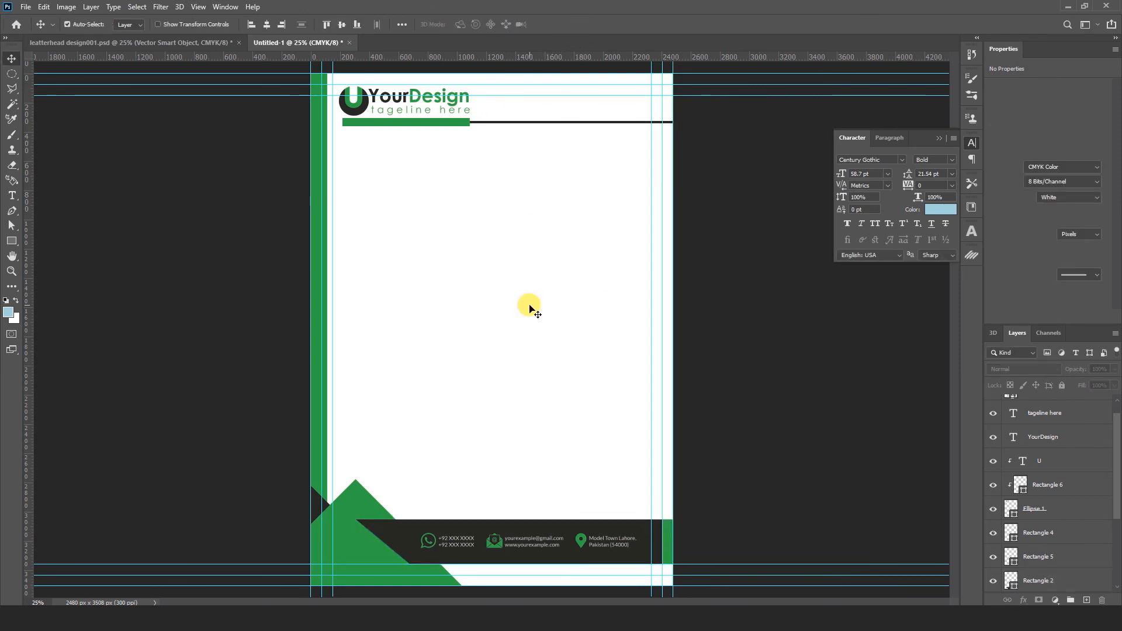
{"action": "key", "text": "ctrl+z"}
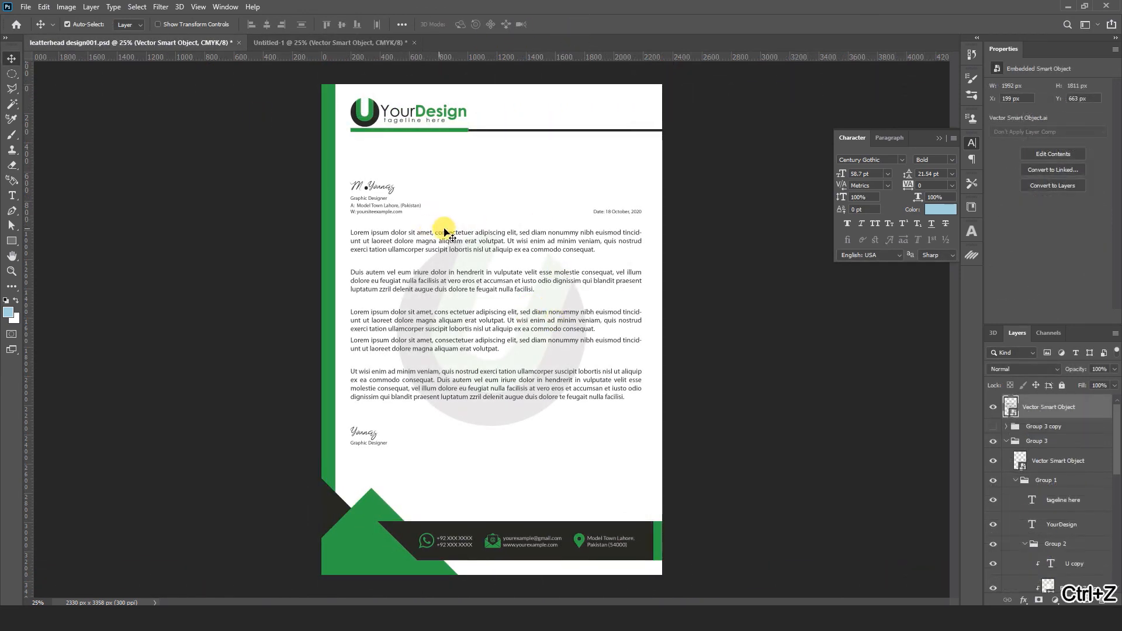
Copy the letter body's Vector Smart Object from leatterhead design001.psd and paste it in place into the Untitled-1 document.
{"action": "left_click", "coordinate": [44, 7]}
{"action": "left_click", "coordinate": [55, 88]}
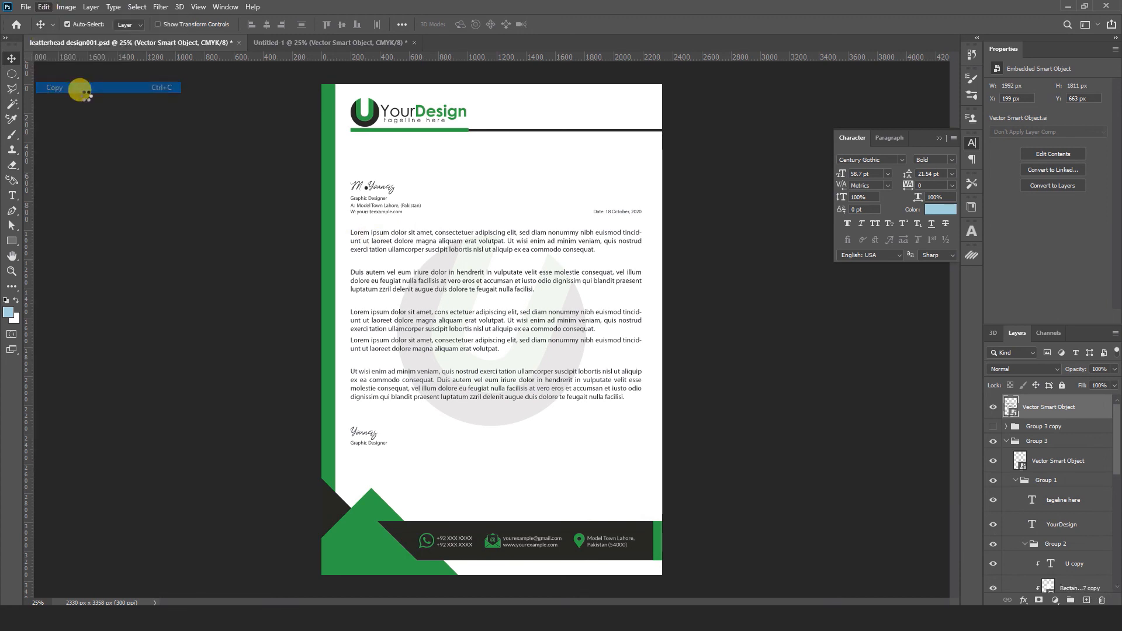
{"action": "left_click", "coordinate": [350, 42]}
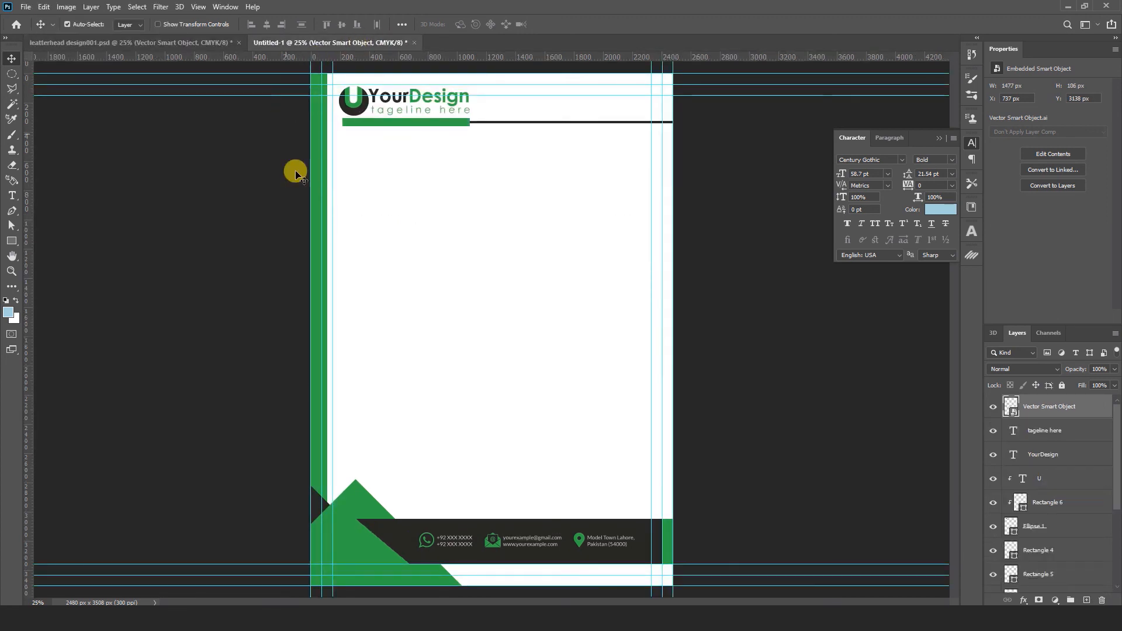
{"action": "left_click", "coordinate": [44, 7]}
{"action": "mouse_move", "coordinate": [108, 120]}
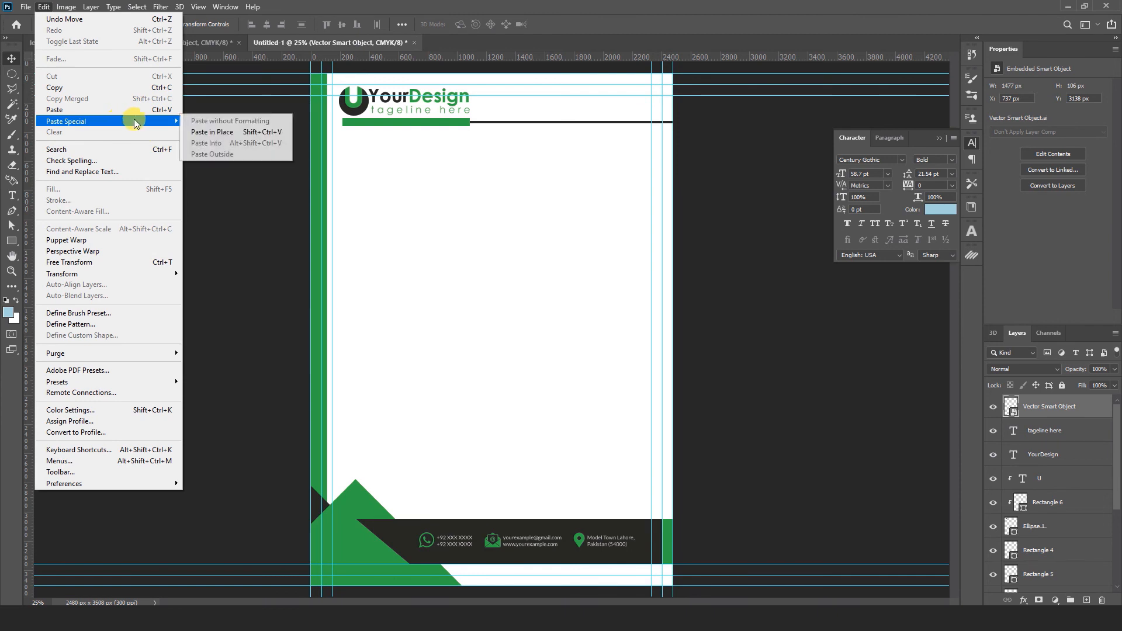
{"action": "left_click", "coordinate": [204, 134]}
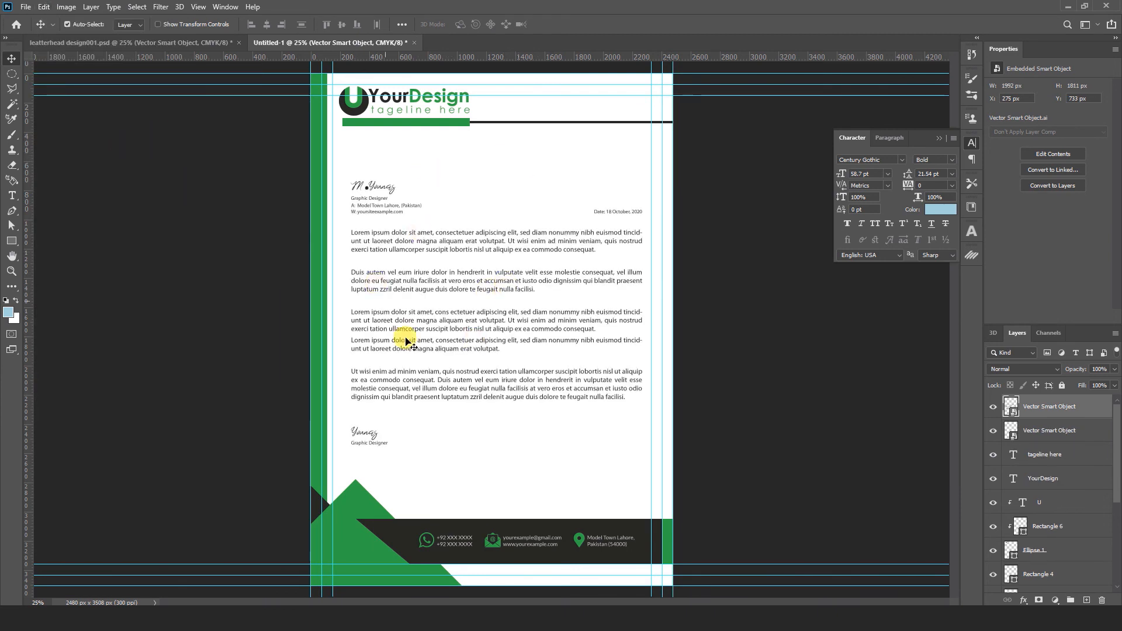
{"action": "left_click", "coordinate": [451, 170]}
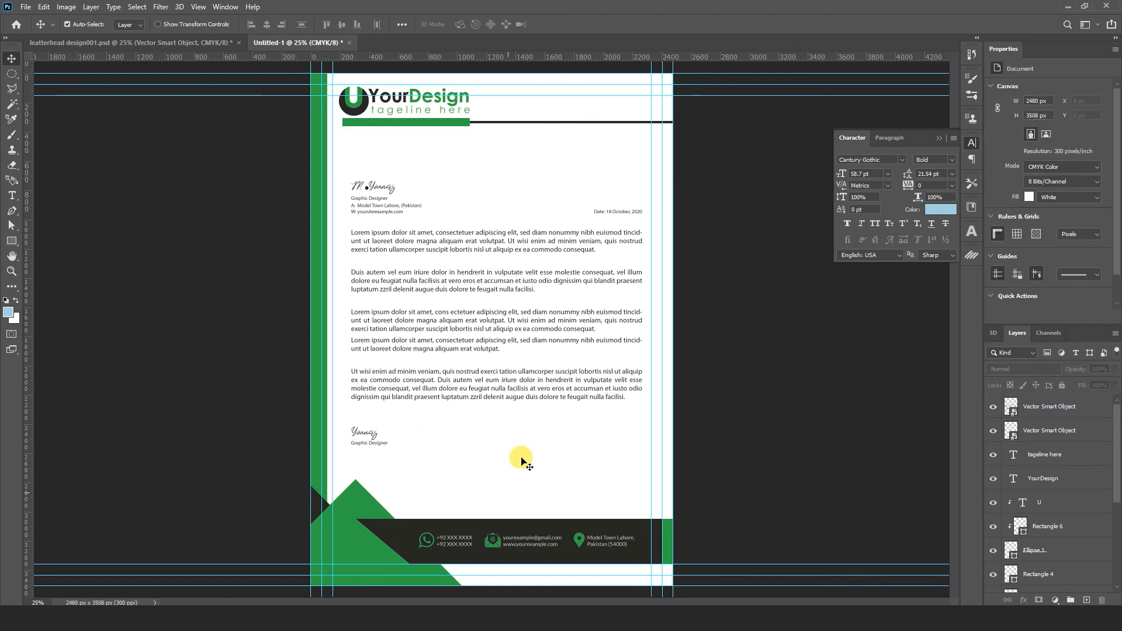
Duplicate the circular U logo mark to below the header near the page's horizontal centre and group the copied layers.
{"action": "left_click", "coordinate": [122, 45]}
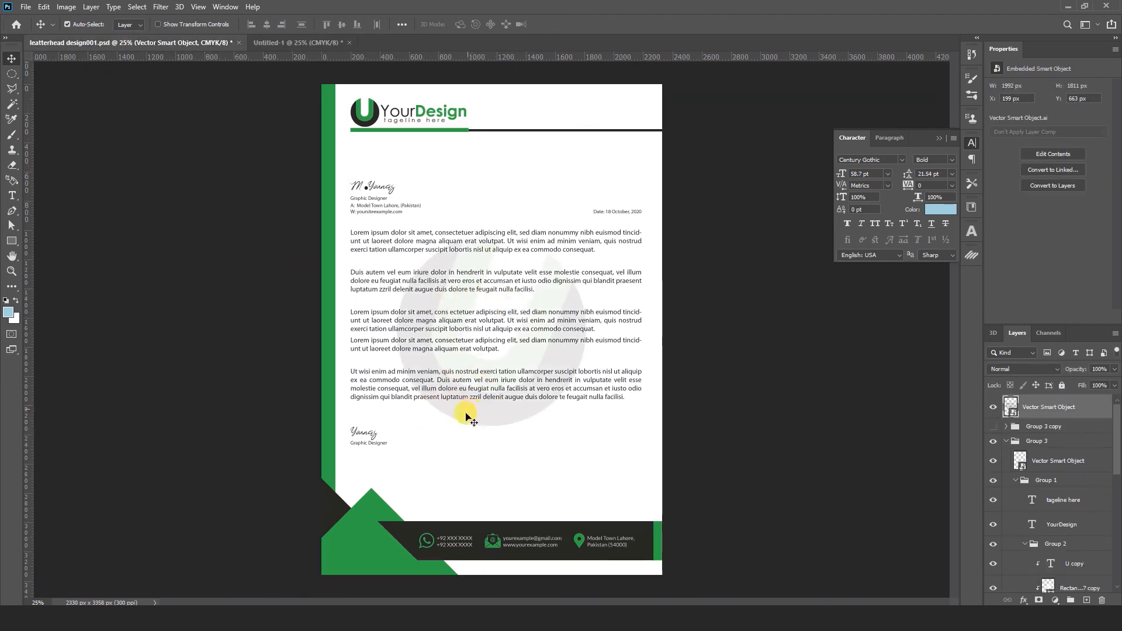
{"action": "left_click", "coordinate": [301, 43]}
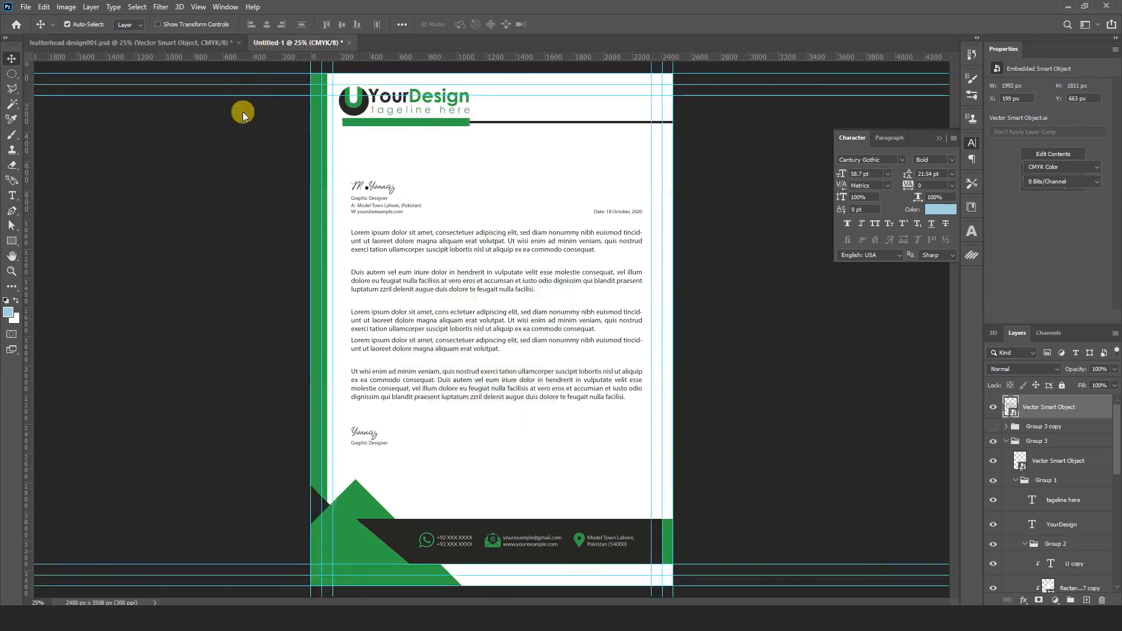
{"action": "left_click", "coordinate": [356, 109]}
{"action": "mouse_move", "coordinate": [356, 109]}
{"action": "left_mouse_down"}
{"action": "mouse_move", "coordinate": [465, 164]}
{"action": "mouse_move", "coordinate": [485, 212]}
{"action": "left_mouse_up"}
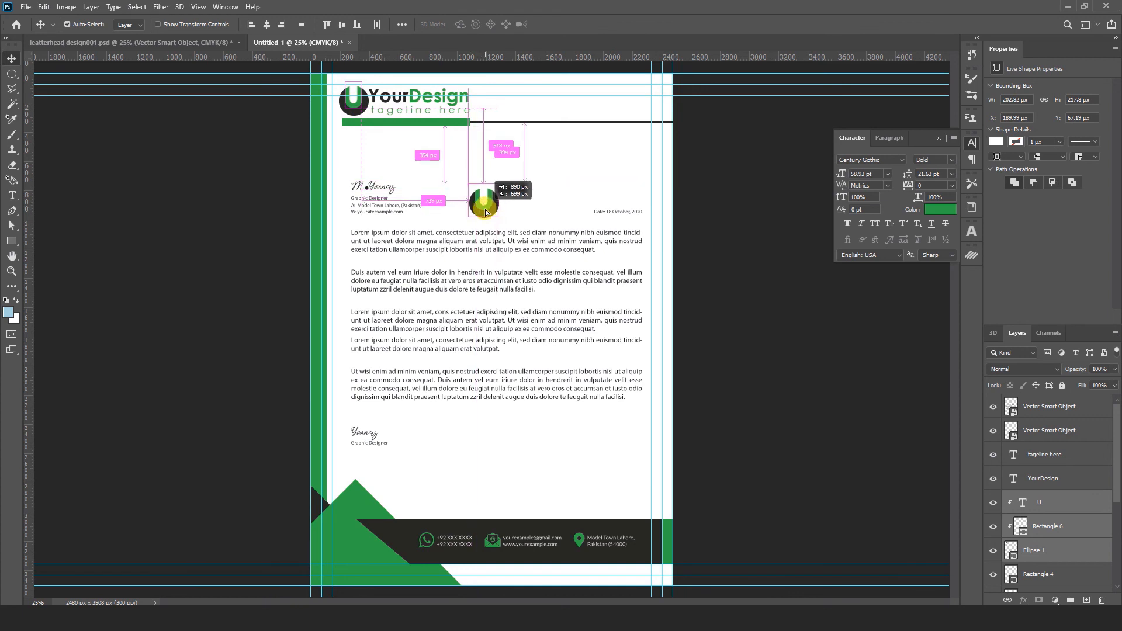
{"action": "left_click_drag", "start_coordinate": [485, 211], "coordinate": [486, 212]}
{"action": "key", "text": "ctrl"}
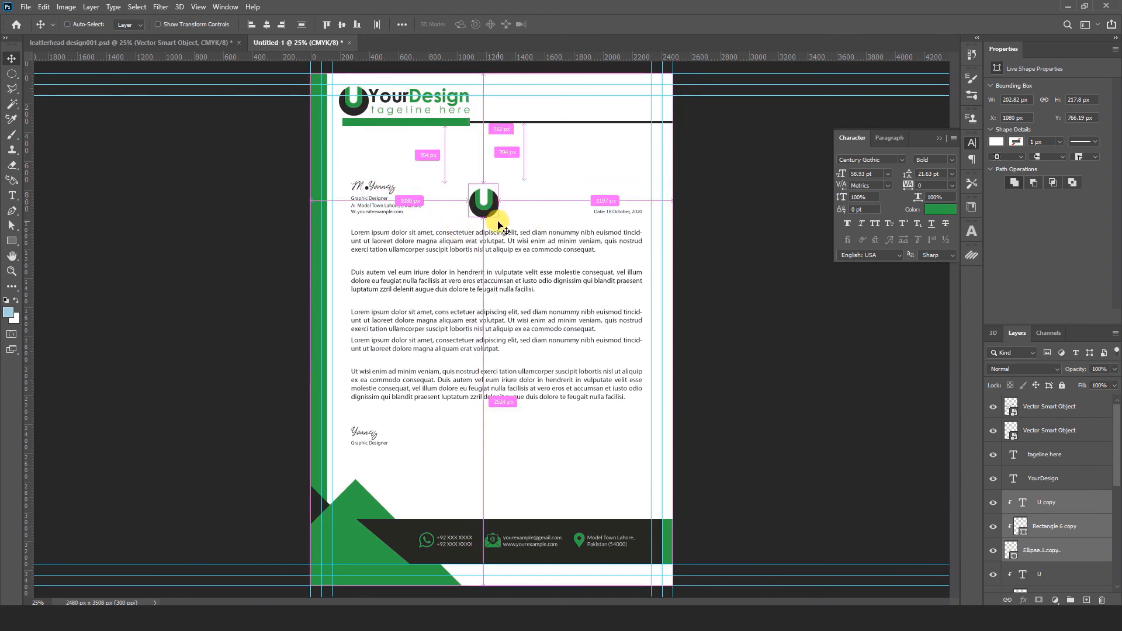
{"action": "key", "text": "ctrl+g"}
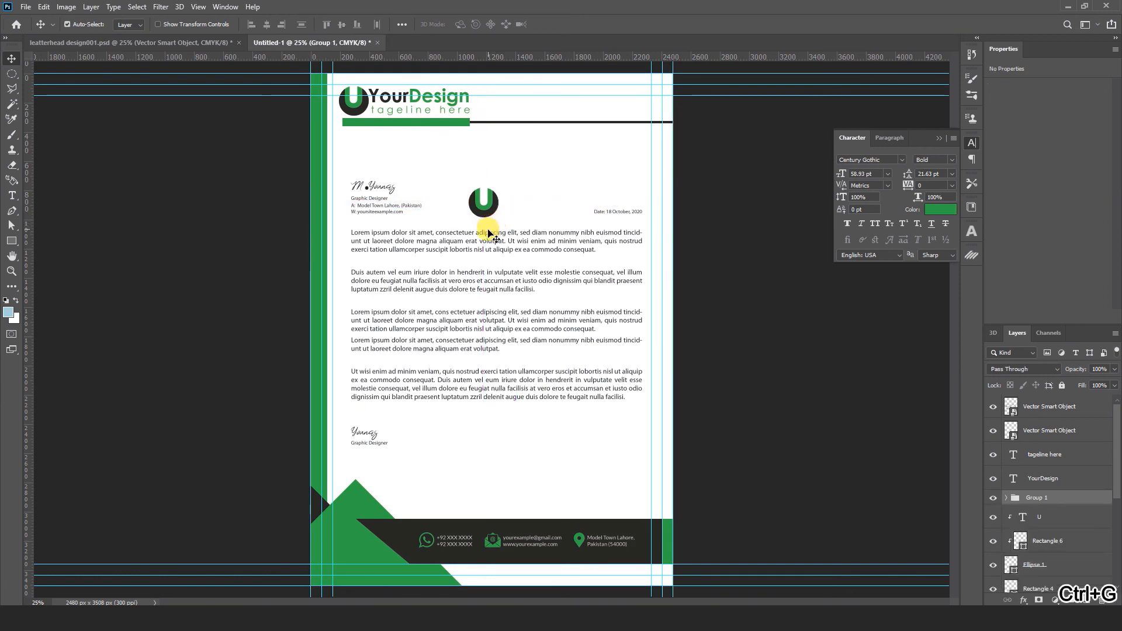
Scale the copied logo group to about 677%, centre it over the letter text and rotate it about 18 degrees clockwise.
{"action": "key", "text": "ctrl+t"}
{"action": "left_click_drag", "start_coordinate": [498, 182], "coordinate": [566, 140]}
{"action": "left_click_drag", "start_coordinate": [518, 191], "coordinate": [526, 283]}
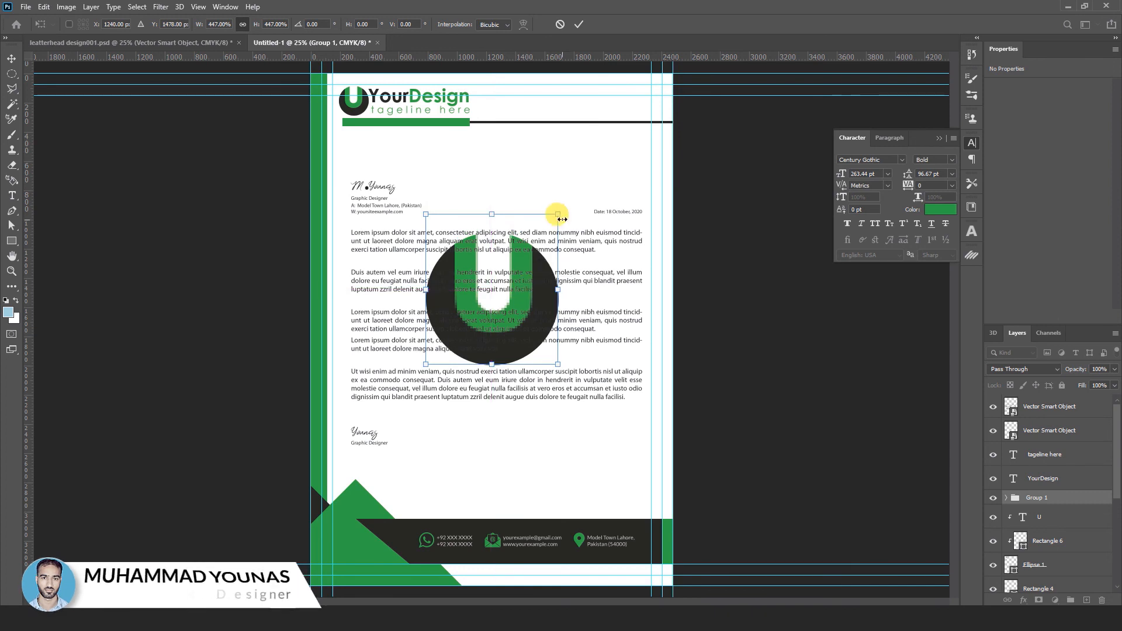
{"action": "left_click_drag", "start_coordinate": [558, 215], "coordinate": [591, 164]}
{"action": "left_click_drag", "start_coordinate": [557, 274], "coordinate": [557, 297]}
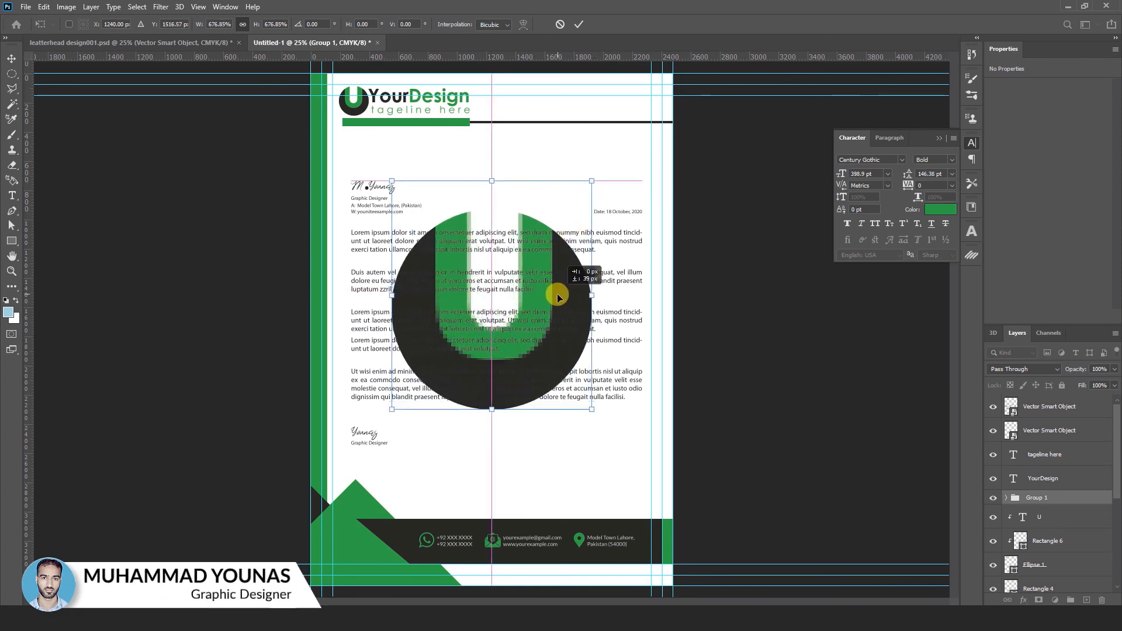
{"action": "left_click_drag", "start_coordinate": [606, 175], "coordinate": [612, 220]}
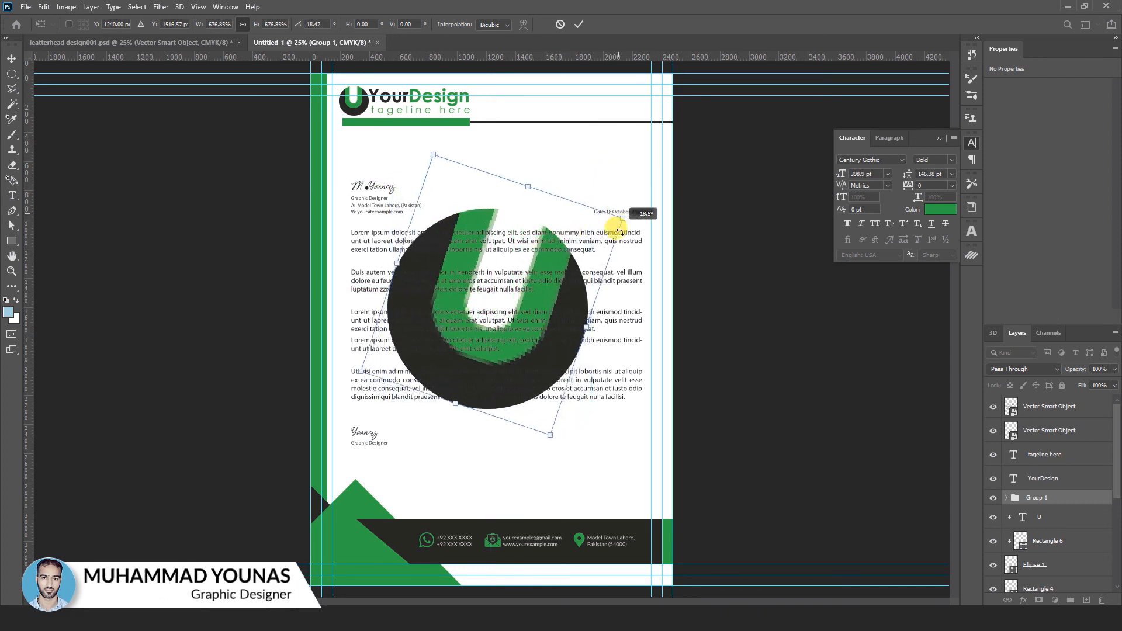
{"action": "left_click", "coordinate": [579, 26]}
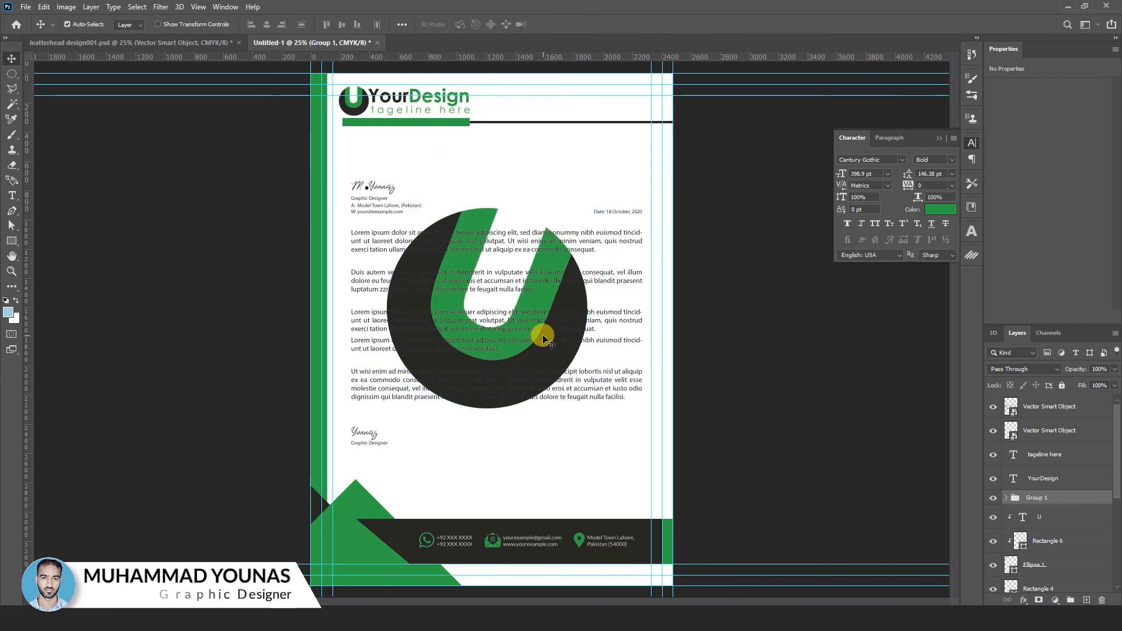
Set the enlarged logo group's opacity to 7% and send it behind the other artwork layers.
{"action": "left_click", "coordinate": [1069, 369]}
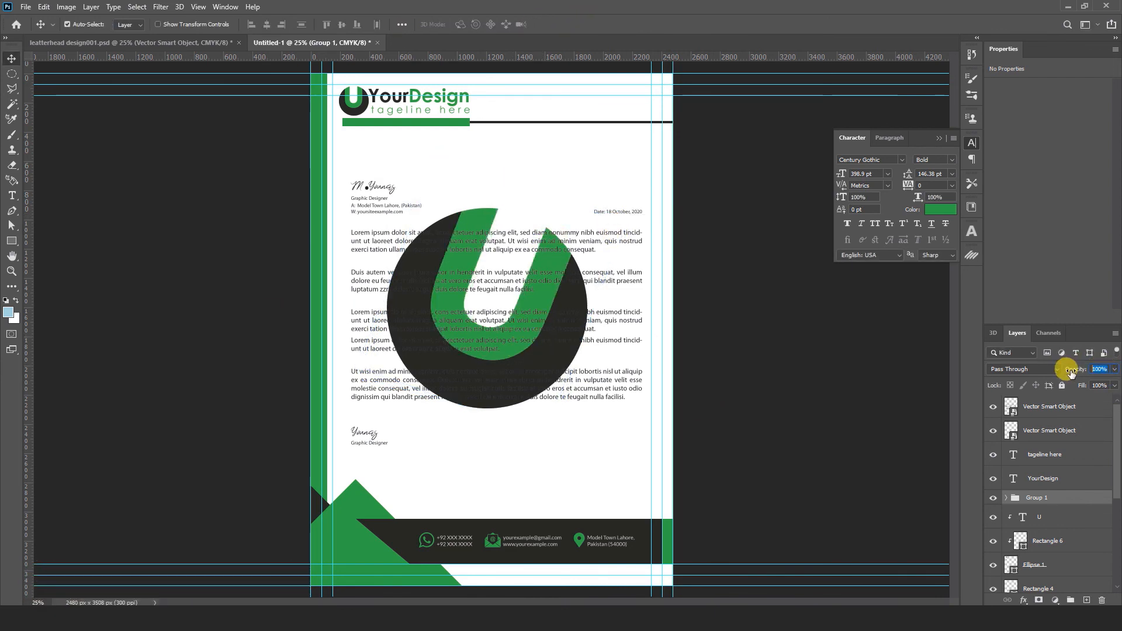
{"action": "type", "text": "7"}
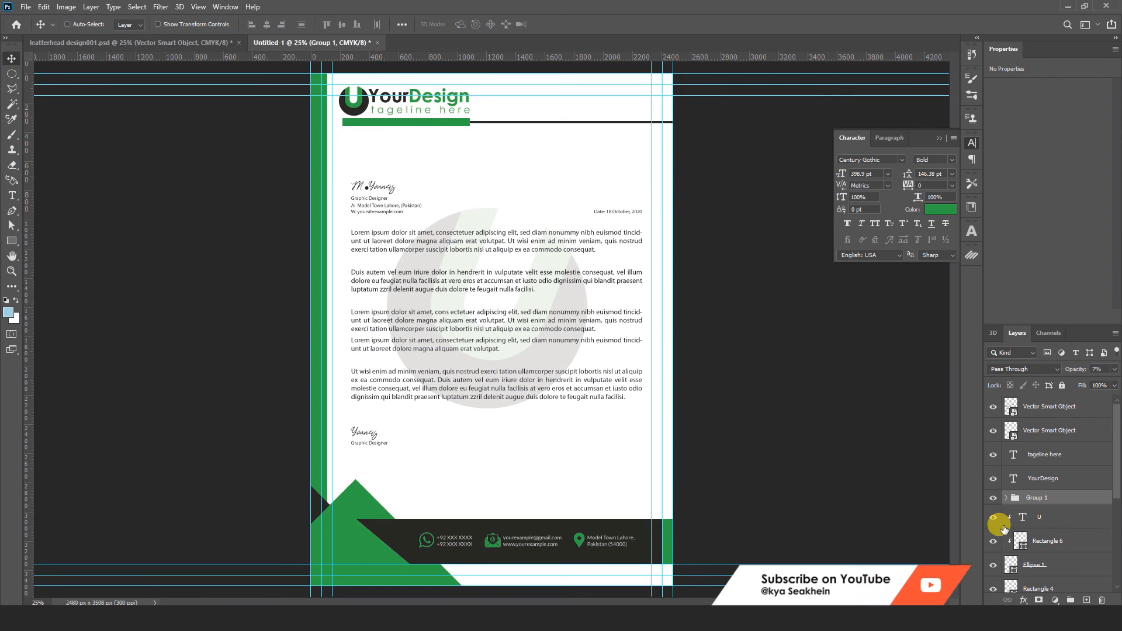
{"action": "scroll", "coordinate": [1004, 529], "scroll_direction": "down", "scroll_amount": 3}
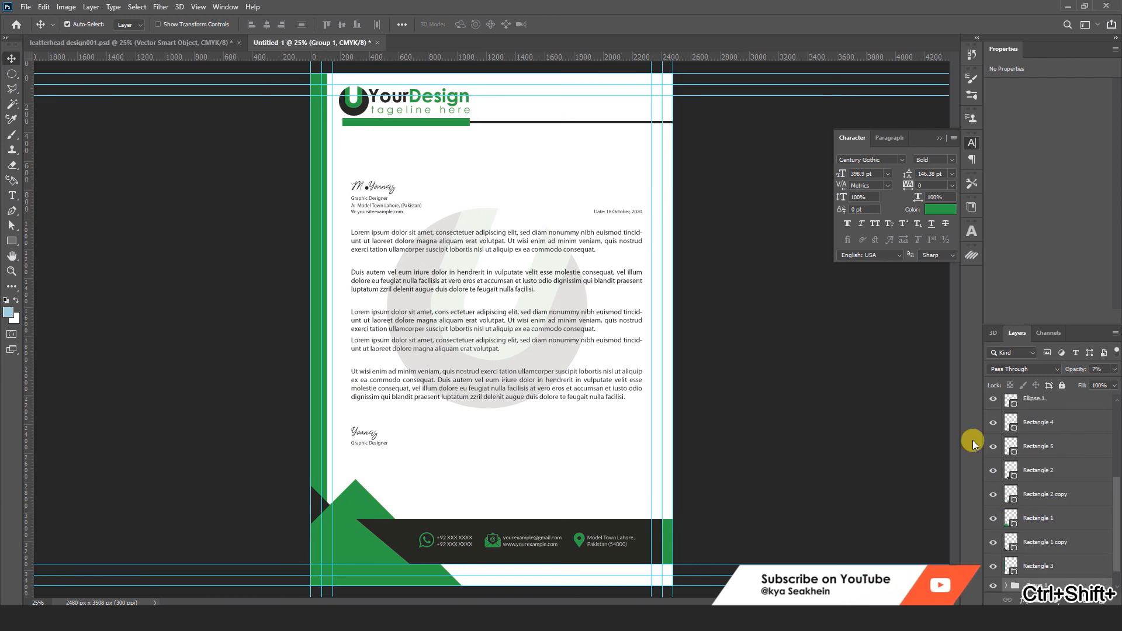
Move the faded logo watermark to the page's horizontal centre, at about X 1240 px and Y 1558 px.
{"action": "key", "text": "ctrl+t"}
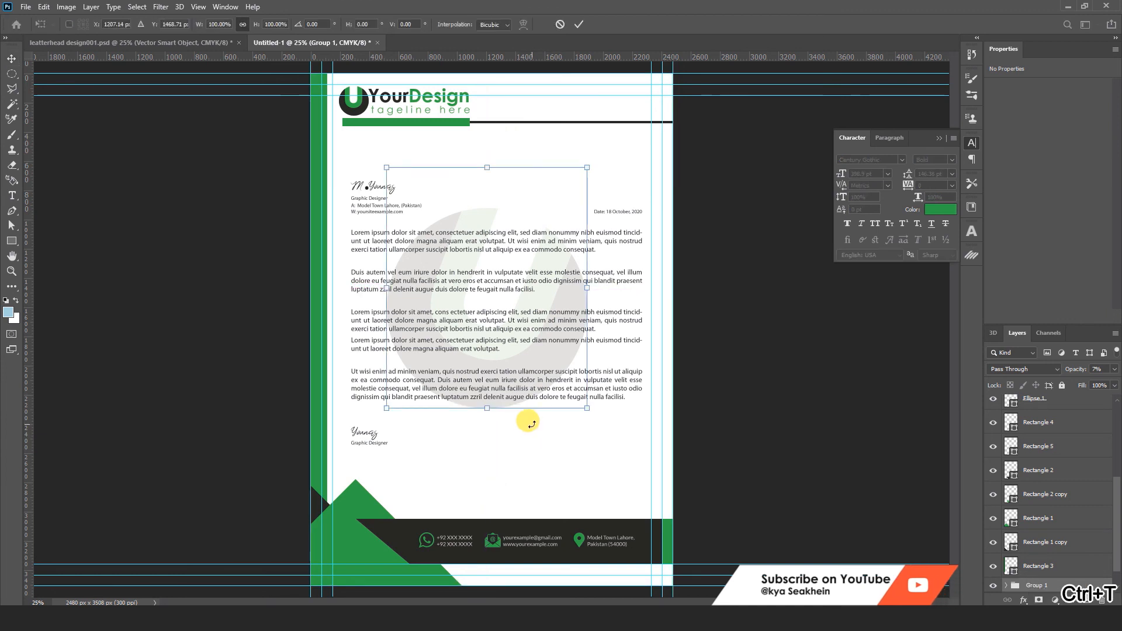
{"action": "key", "text": "Down"}
{"action": "key", "text": "Down"}
{"action": "key", "text": "Down"}
{"action": "key", "text": "Down"}
{"action": "key", "text": "Down"}
{"action": "key", "text": "Down"}
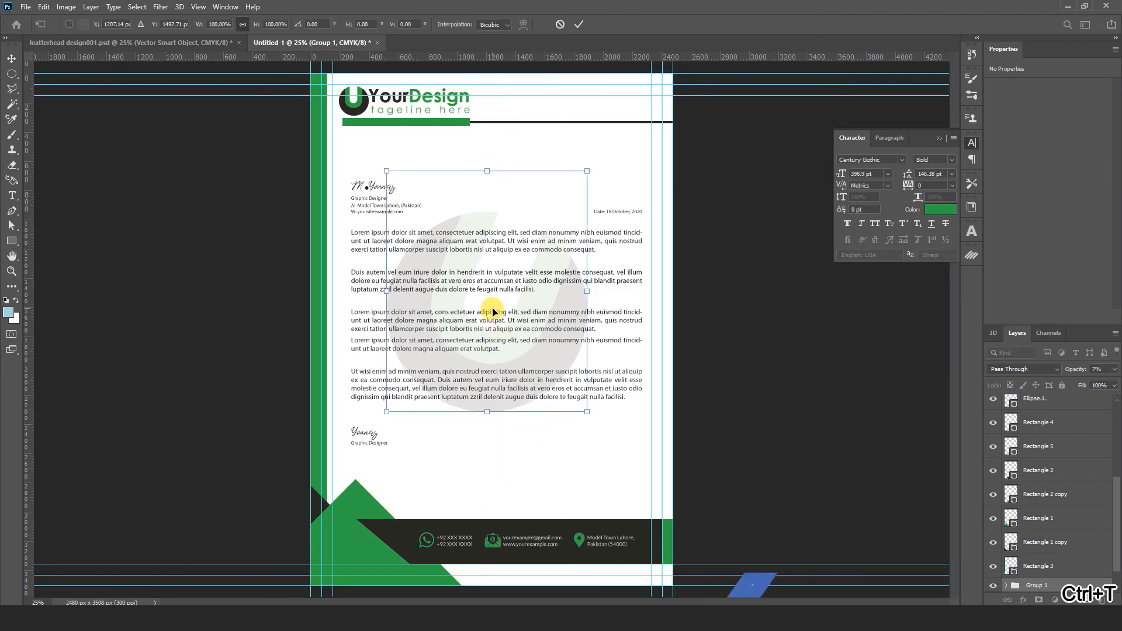
{"action": "left_click_drag", "start_coordinate": [493, 311], "coordinate": [495, 320]}
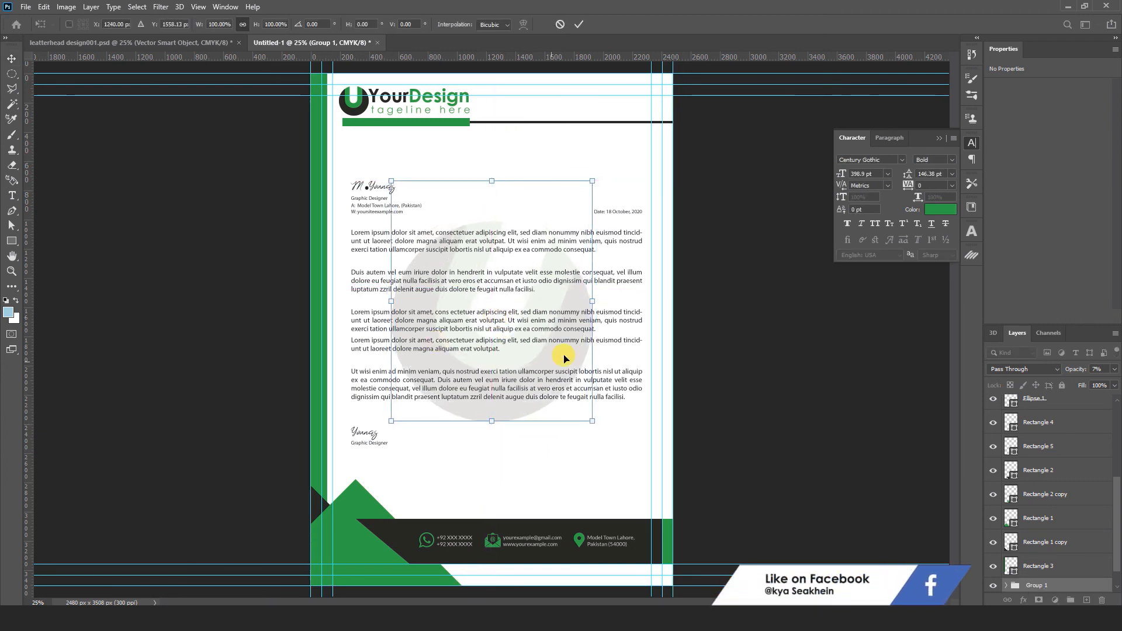
{"action": "left_click", "coordinate": [578, 24]}
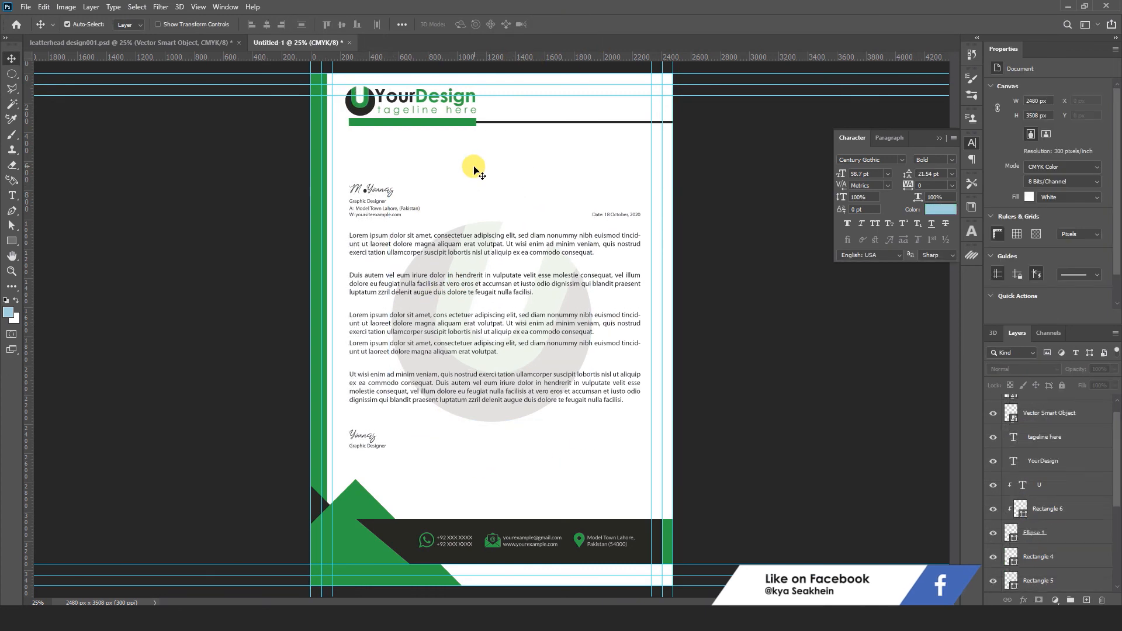